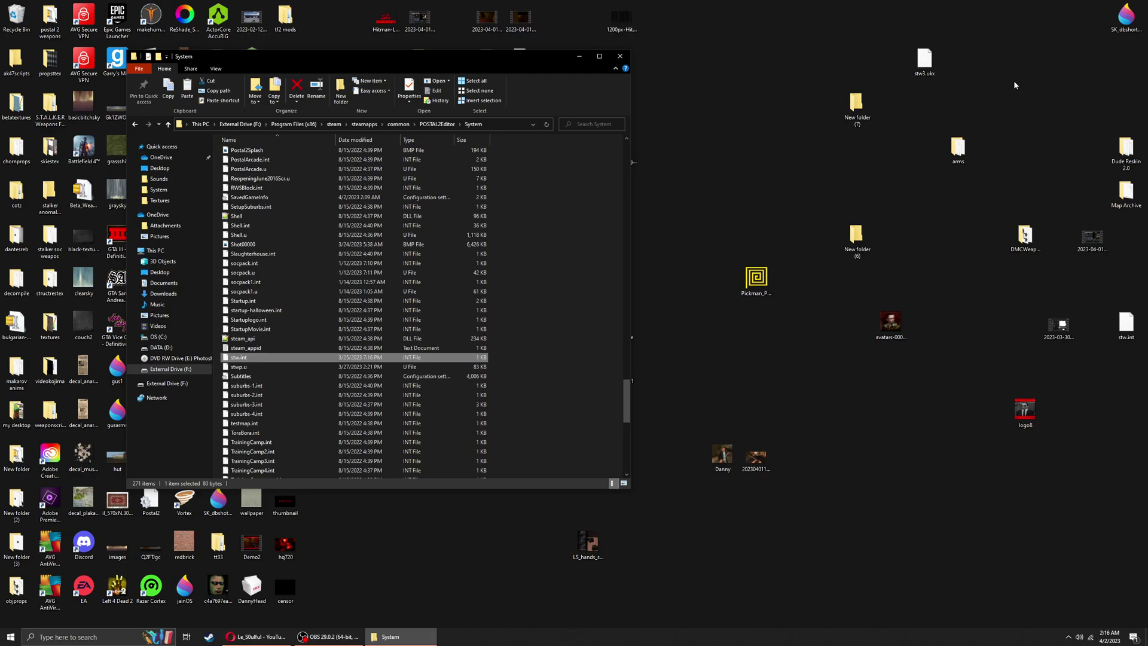
# Go up to the POSTAL2Editor folder and view the POSTed: POSTAL 2 Development Kit page in the Steam library
pyautogui.hotkey('alt', 'Up')
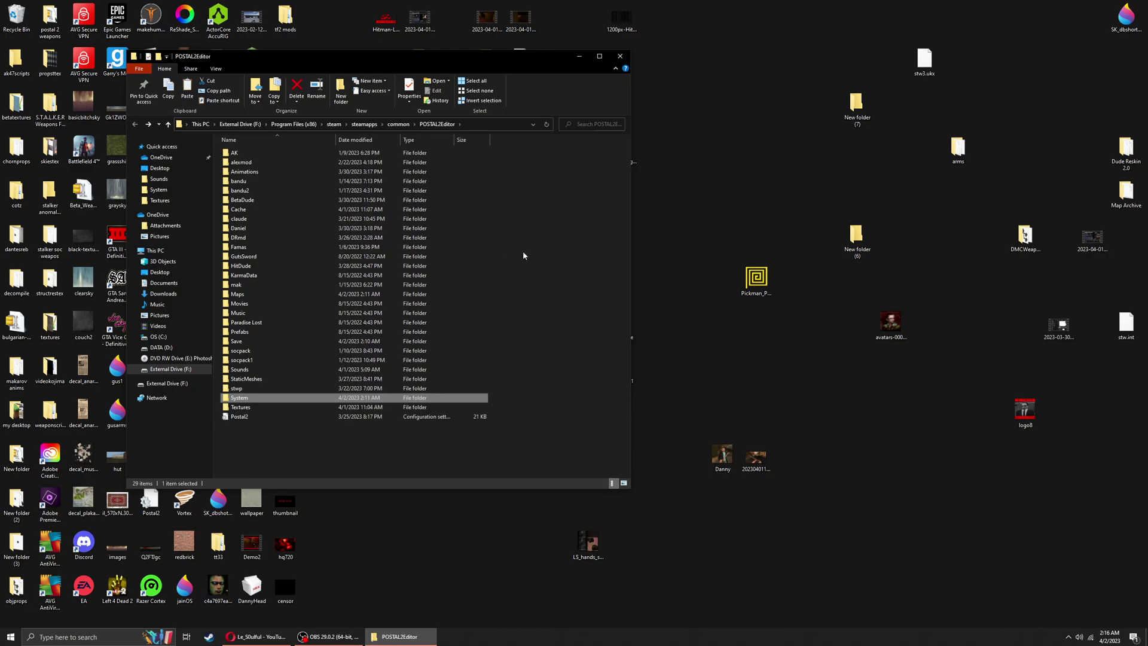
pyautogui.click(208, 636)
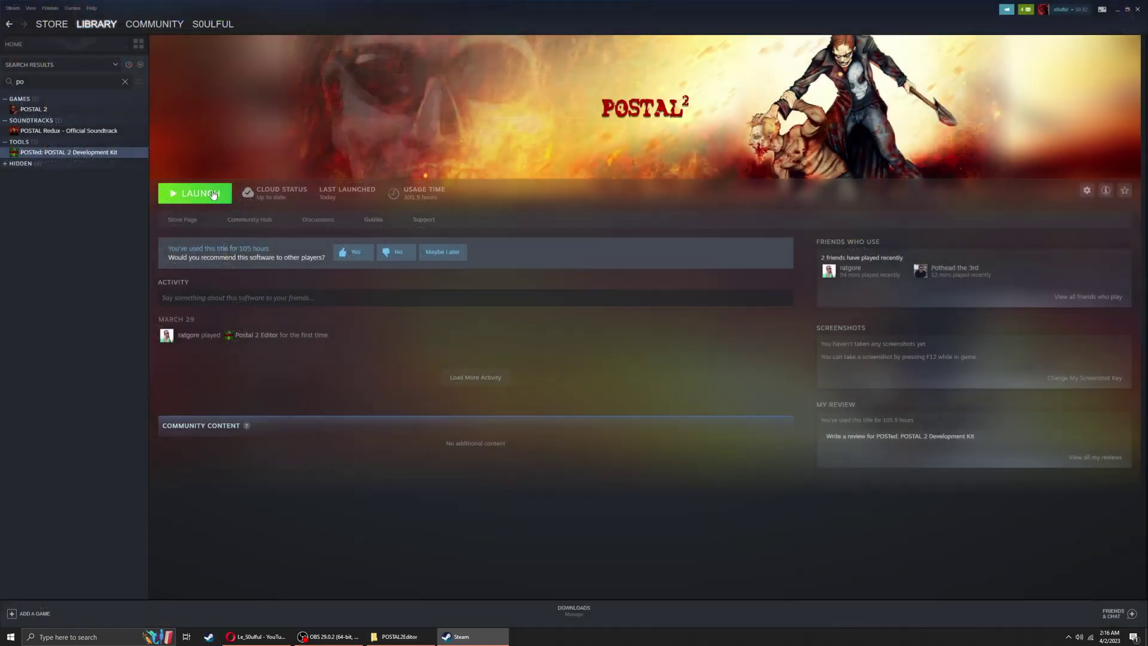
pyautogui.moveTo(395, 29); pyautogui.dragTo(174, 204)
pyautogui.click(954, 190)
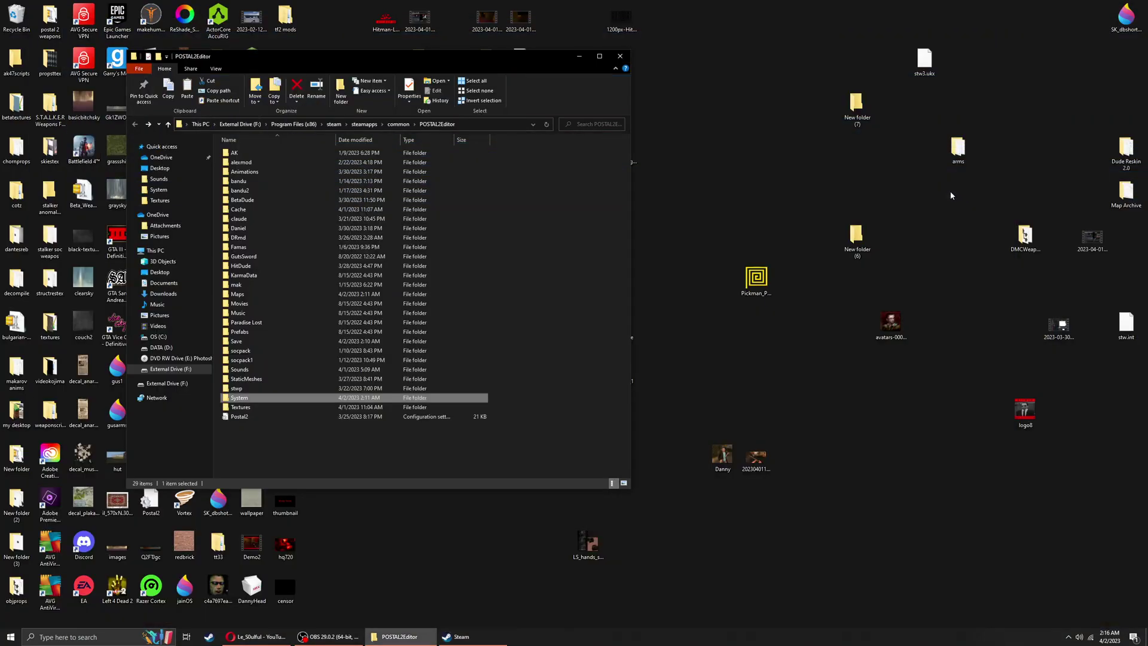
# Launch MilkShape 3D from the desktop and import mak.psk from the makarov anims folder in Unreal/UT PSK/PSA format
pyautogui.moveTo(361, 61); pyautogui.dragTo(638, 55)
pyautogui.click(162, 66)
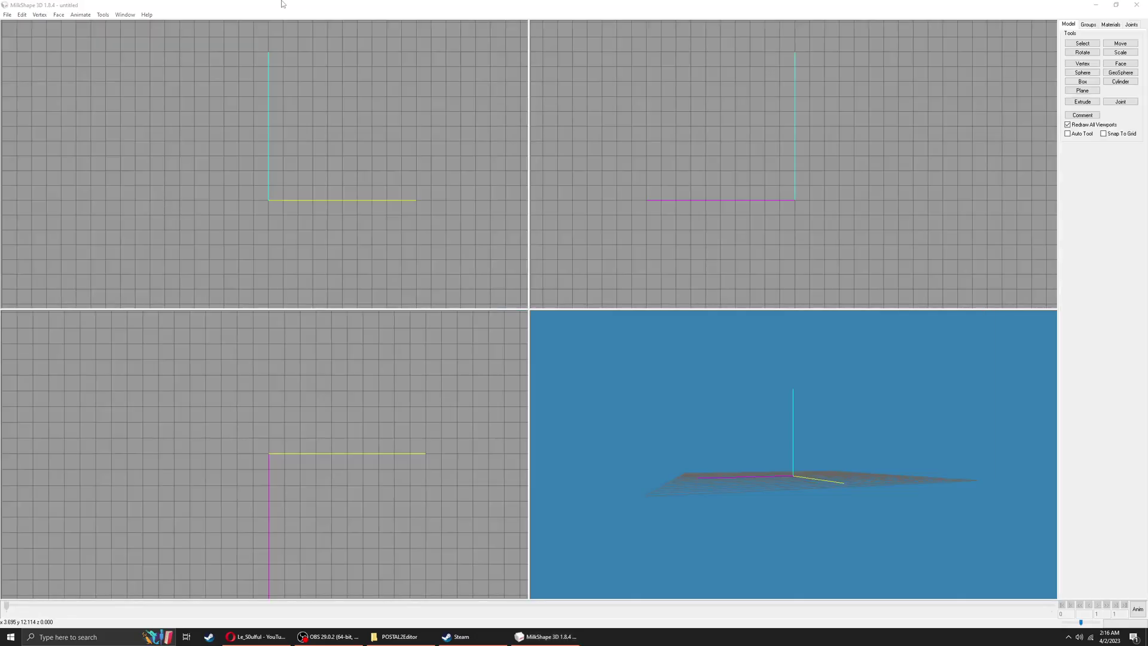
pyautogui.click(12, 14)
pyautogui.moveTo(48, 88)
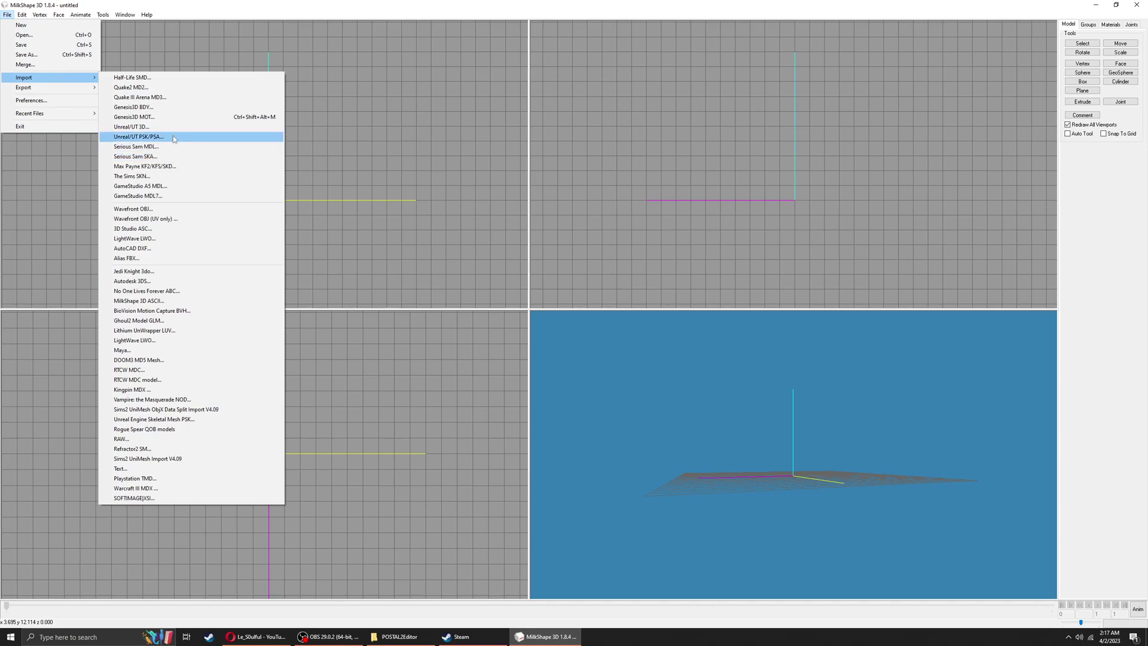
pyautogui.click(154, 136)
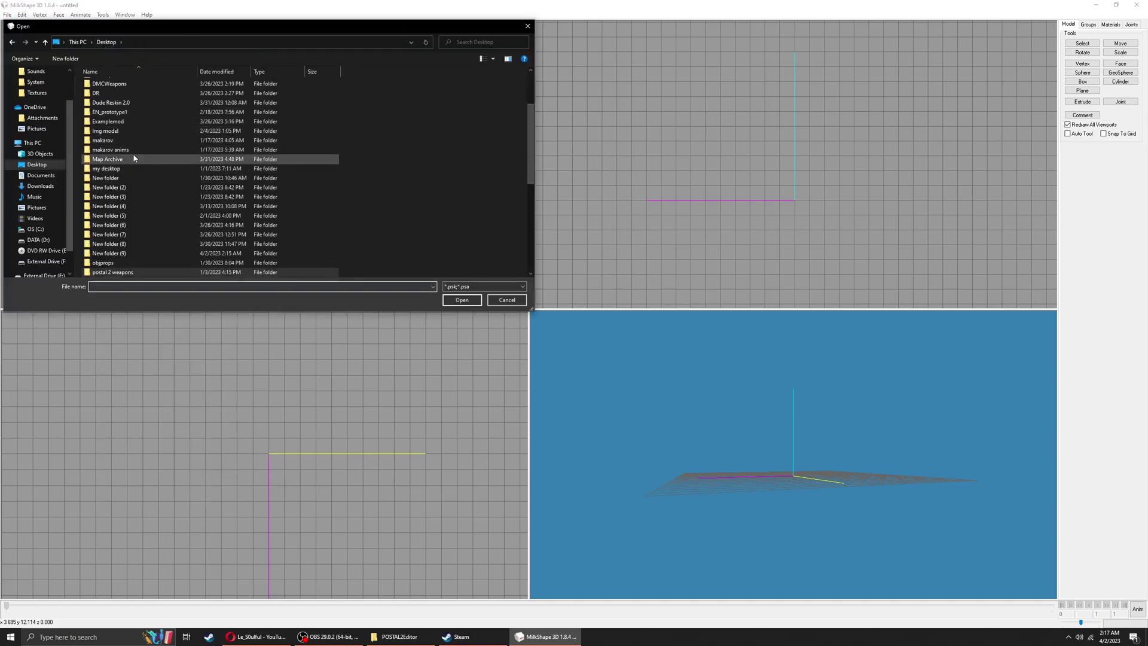
pyautogui.doubleClick(136, 147)
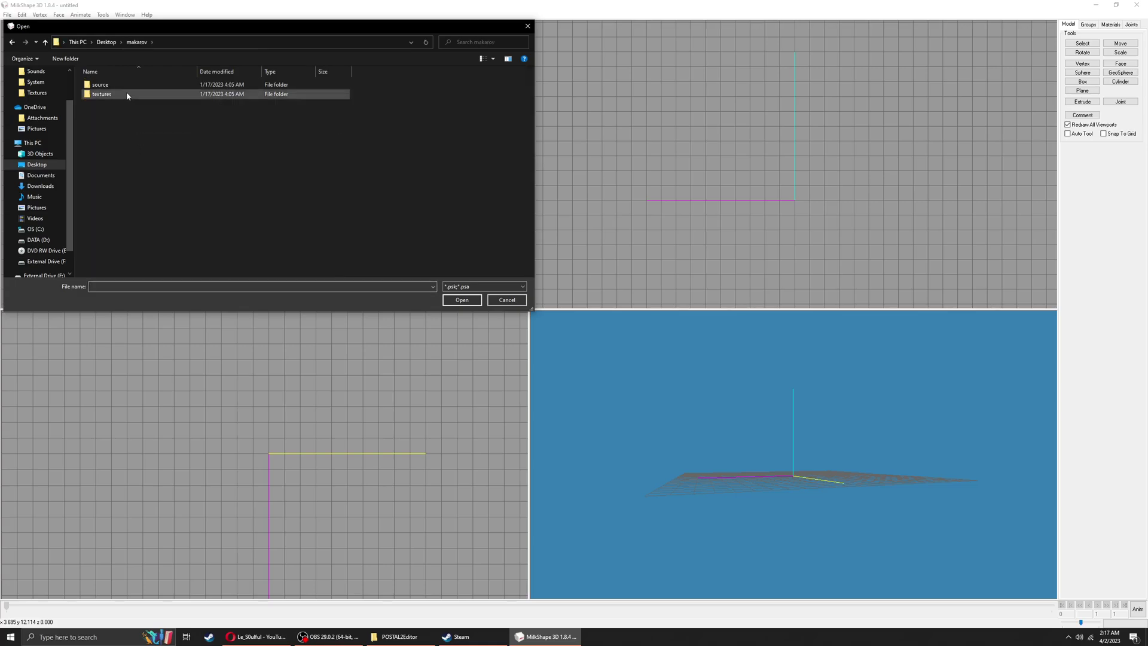
pyautogui.press('BackSpace')
pyautogui.doubleClick(127, 226)
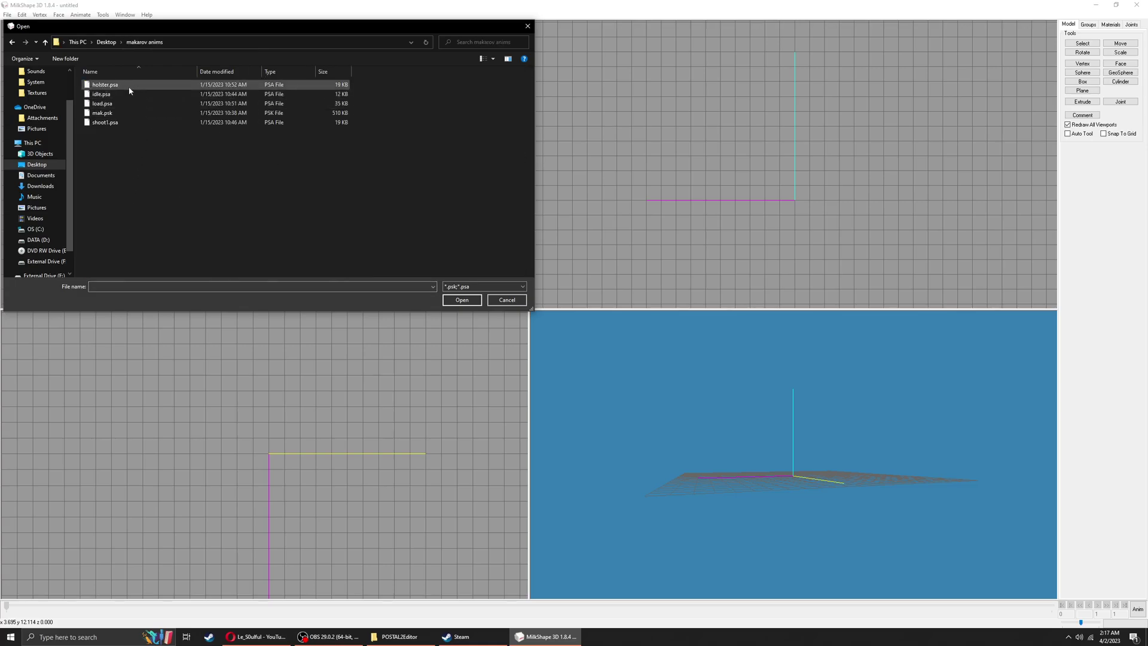
pyautogui.doubleClick(128, 113)
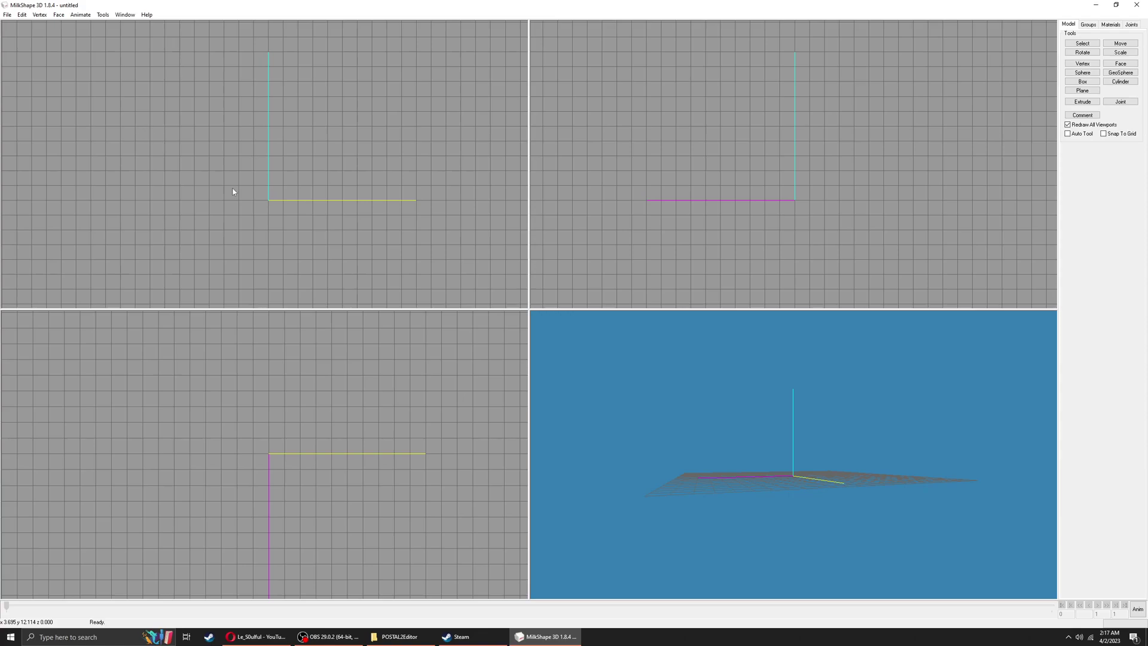
# Delete the SKIN0 arms mesh group, keeping only the wpn_pm.bmp pistol group
pyautogui.click(1088, 25)
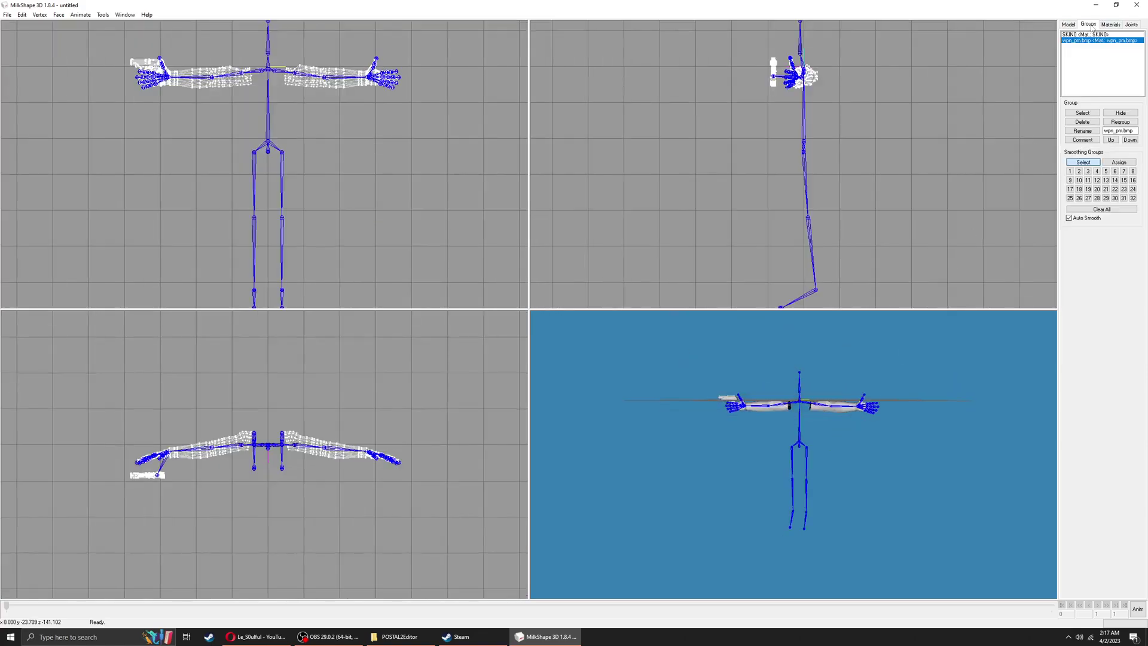
pyautogui.click(1092, 35)
pyautogui.click(1093, 38)
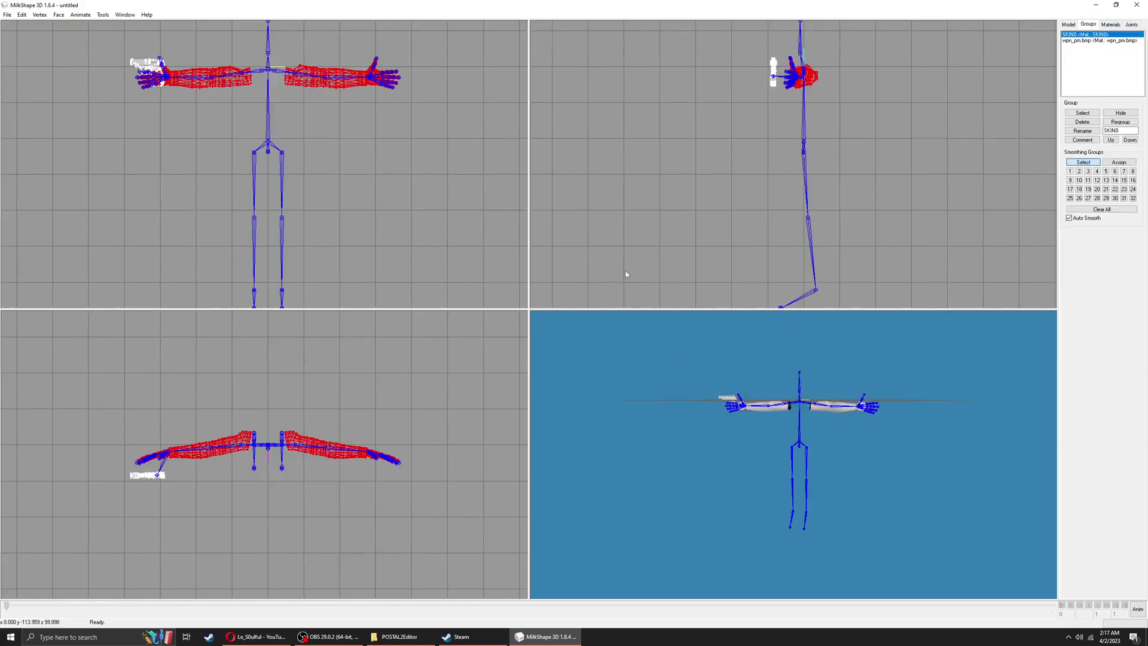
pyautogui.press('Delete')
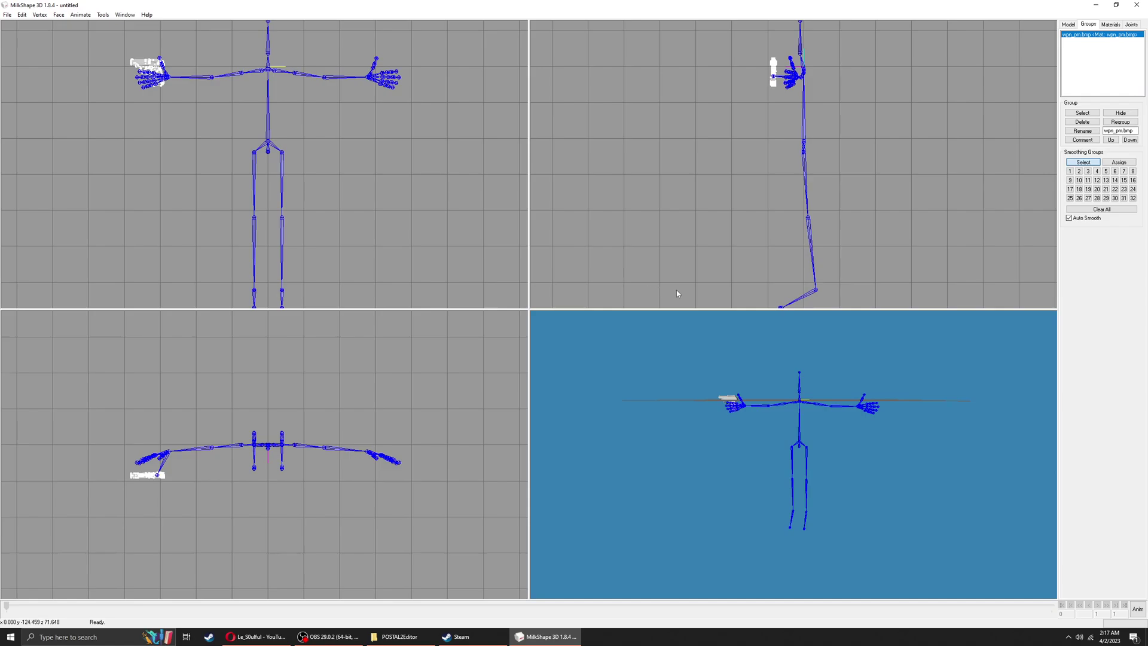
# Select the entire skeleton from the root joint Bip01 and delete it
pyautogui.click(1132, 24)
pyautogui.scroll(10, 1088, 60)
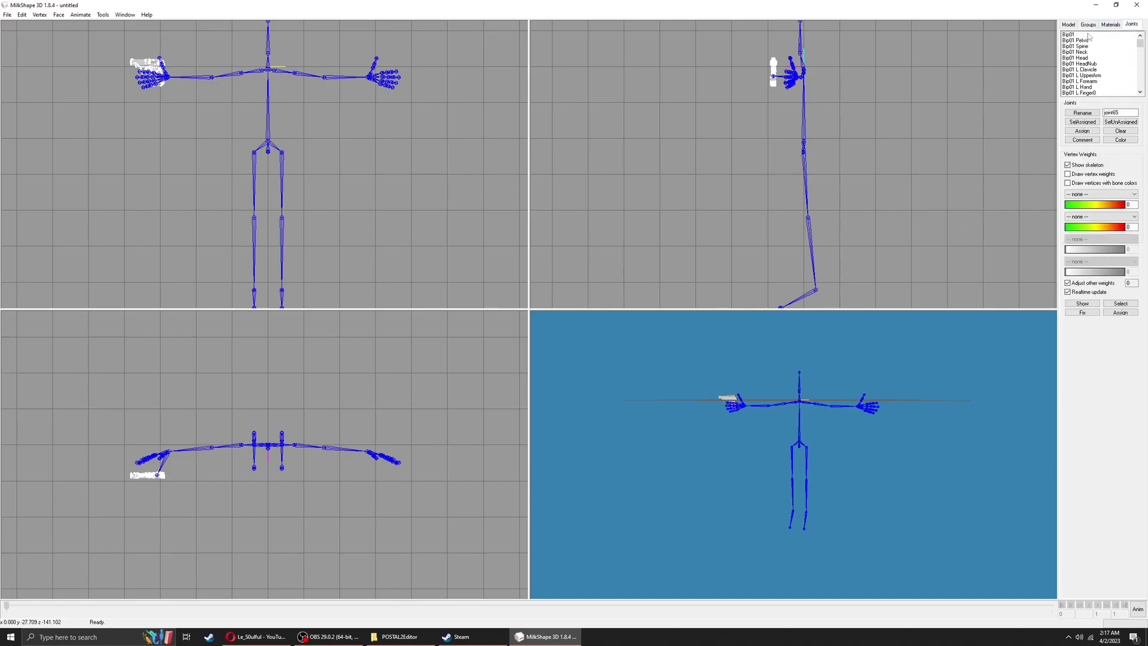
pyautogui.click(1089, 35)
pyautogui.doubleClick(1088, 34)
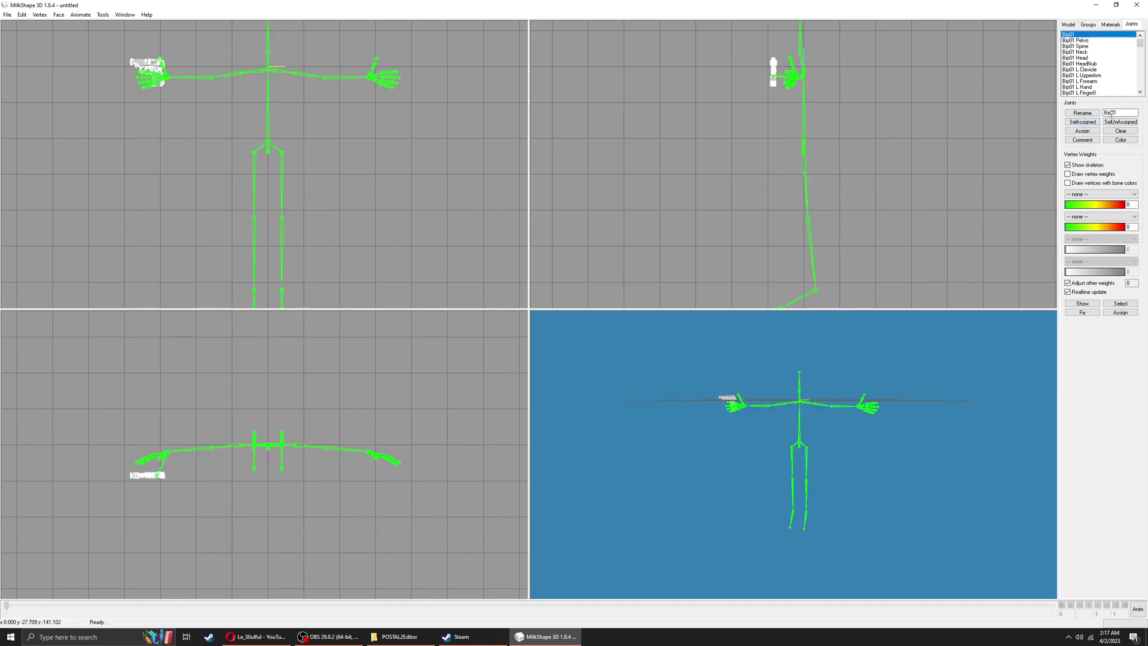
pyautogui.click(1120, 133)
pyautogui.click(644, 350)
pyautogui.press('Delete')
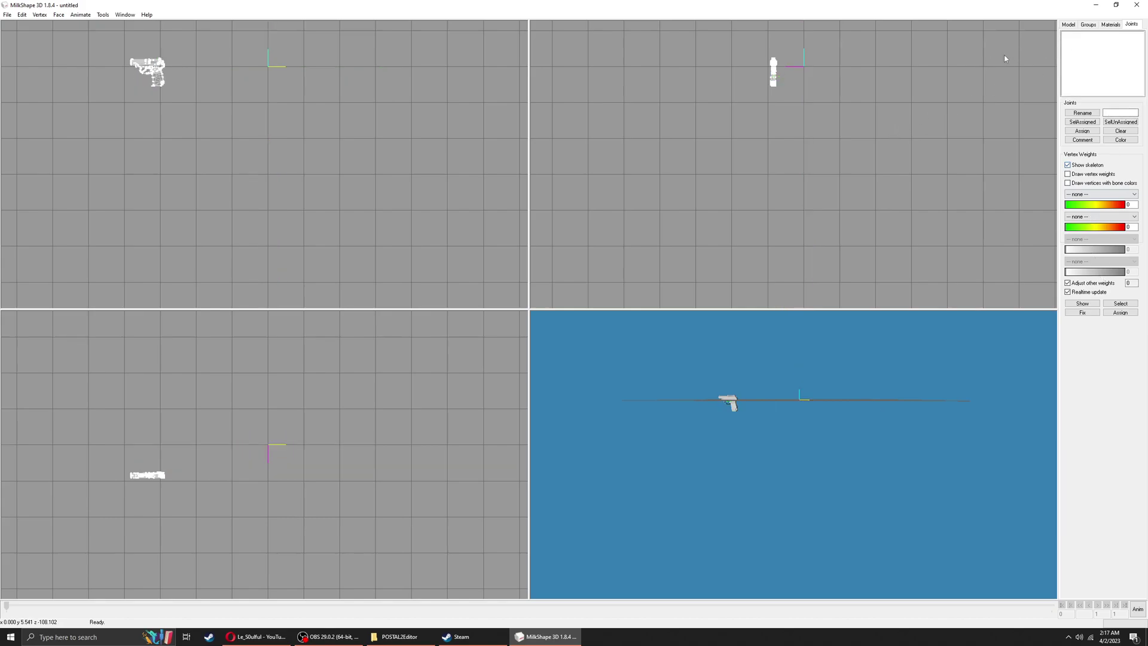
# Select the wpn_pm.bmp pistol group and move it close to the origin in the front view
pyautogui.click(1087, 24)
pyautogui.doubleClick(1078, 36)
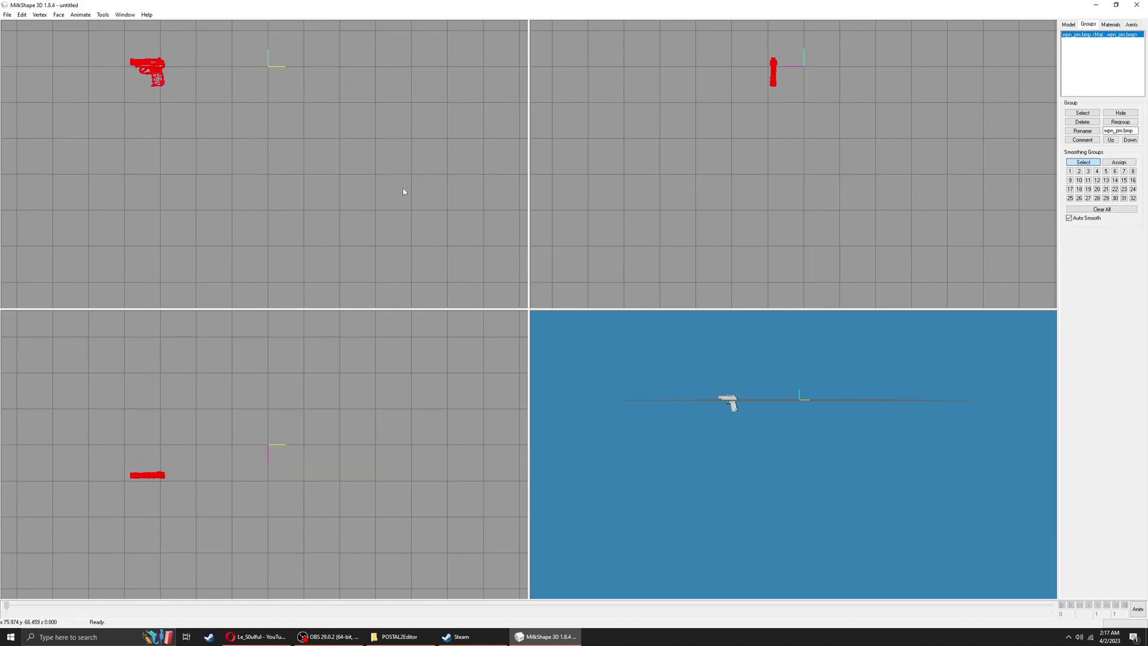
pyautogui.keyDown('ctrl'); pyautogui.moveTo(754, 151); pyautogui.dragTo(726, 216); pyautogui.keyUp('ctrl')
pyautogui.click(1069, 24)
pyautogui.click(1121, 43)
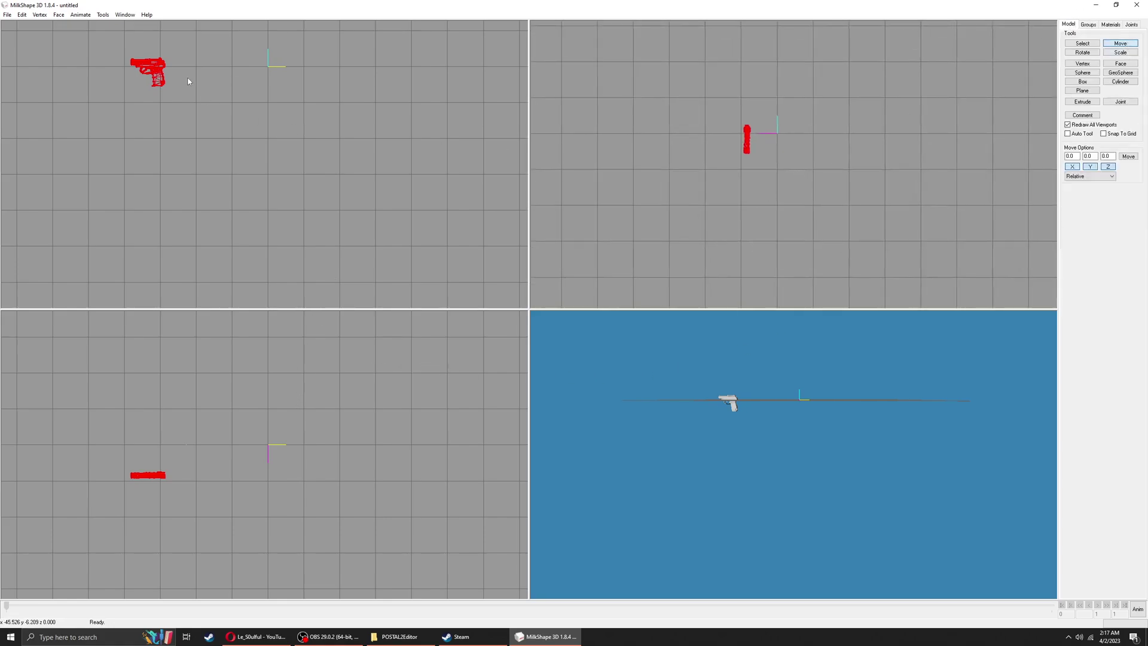
pyautogui.moveTo(188, 78); pyautogui.dragTo(188, 113)
pyautogui.keyDown('ctrl'); pyautogui.moveTo(223, 104); pyautogui.dragTo(287, 111); pyautogui.keyUp('ctrl')
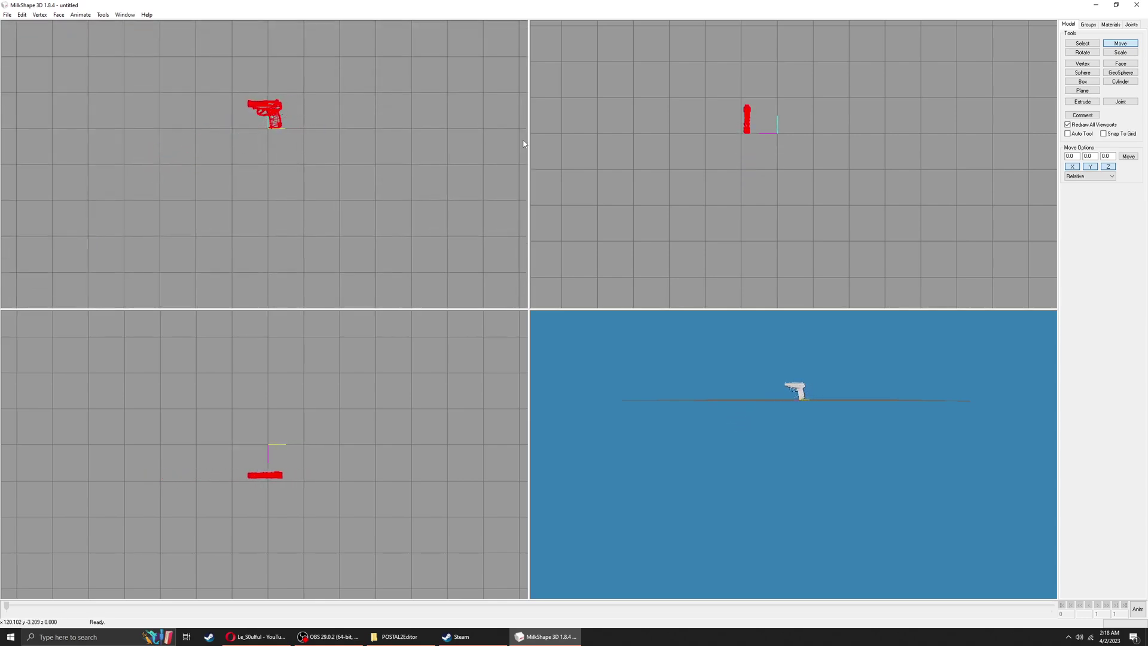
# Scale the pistol by a factor of 2 on X, Y and Z, undoing the extra second scaling
pyautogui.click(1120, 52)
pyautogui.doubleClick(1090, 183)
pyautogui.write('2')
pyautogui.doubleClick(1071, 183)
pyautogui.write('2')
pyautogui.click(1124, 184)
pyautogui.click(1124, 184)
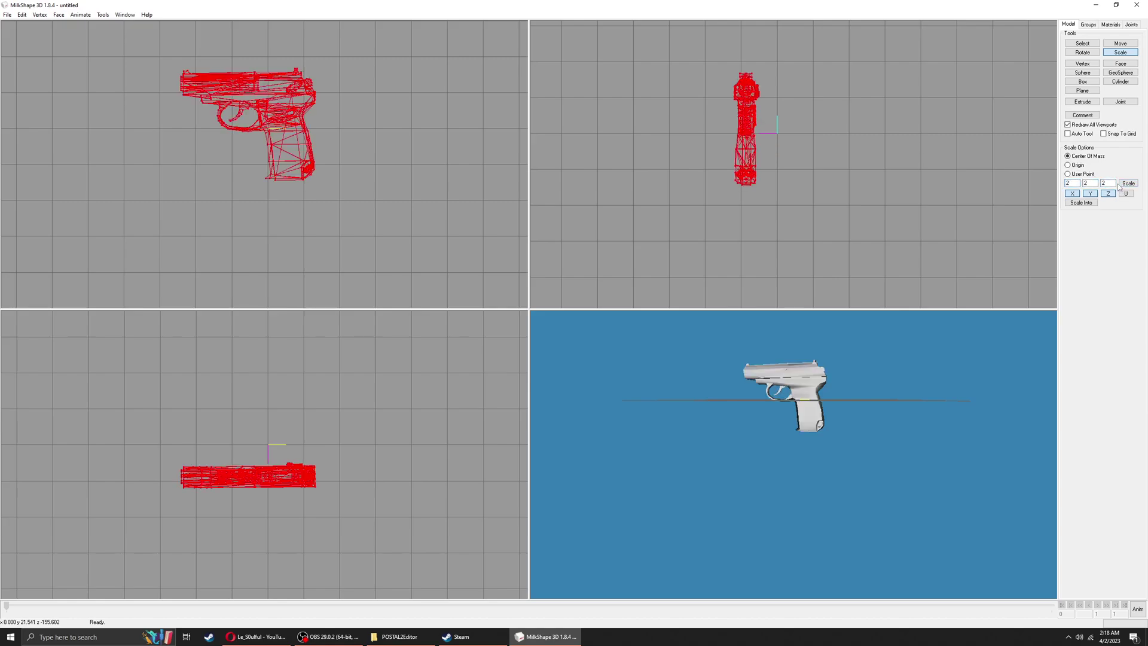
pyautogui.hotkey('ctrl', 'z')
# Rotate the pistol 180 degrees about the Y axis around its center of mass, in 90-degree turns
pyautogui.click(1083, 52)
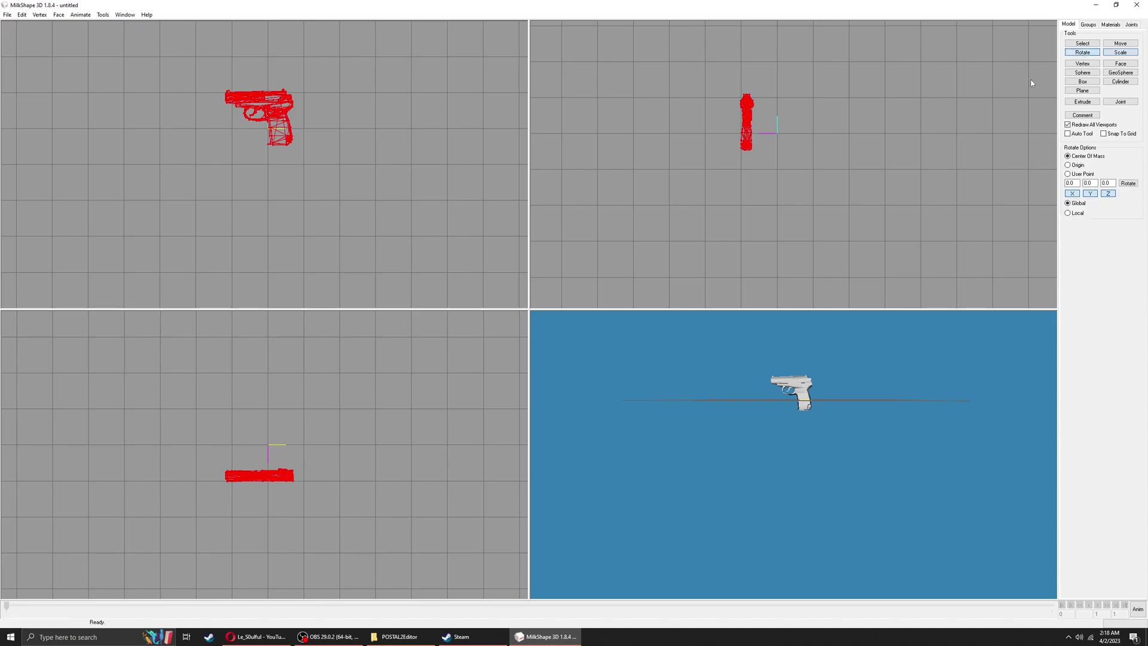
pyautogui.doubleClick(1088, 183)
pyautogui.click(1130, 183)
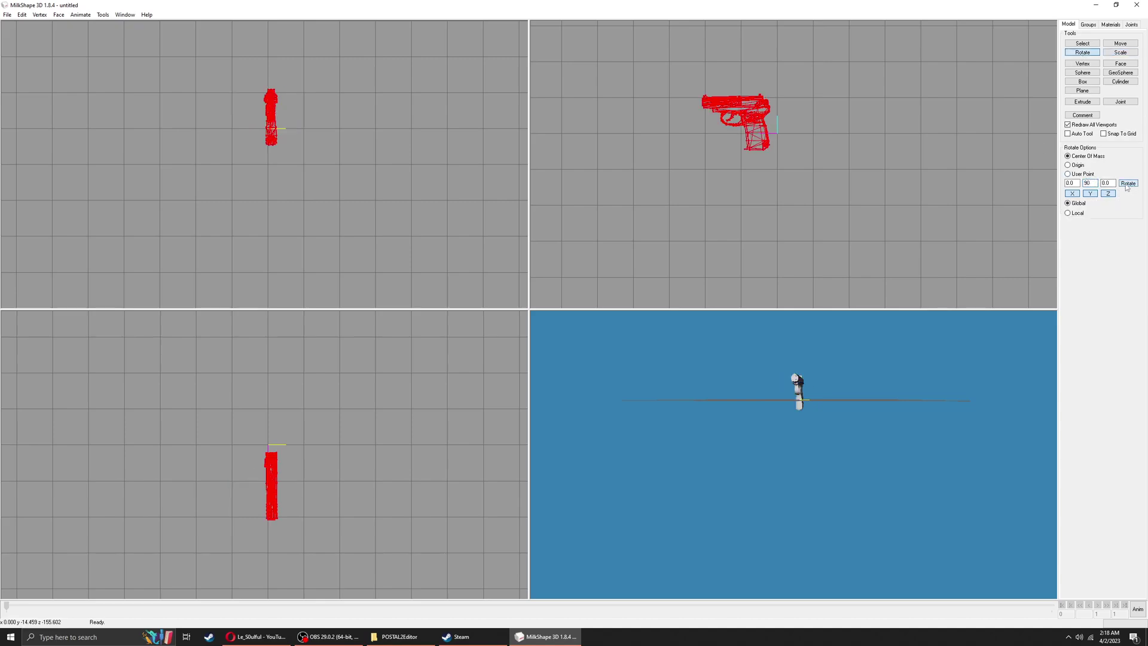
pyautogui.click(1127, 183)
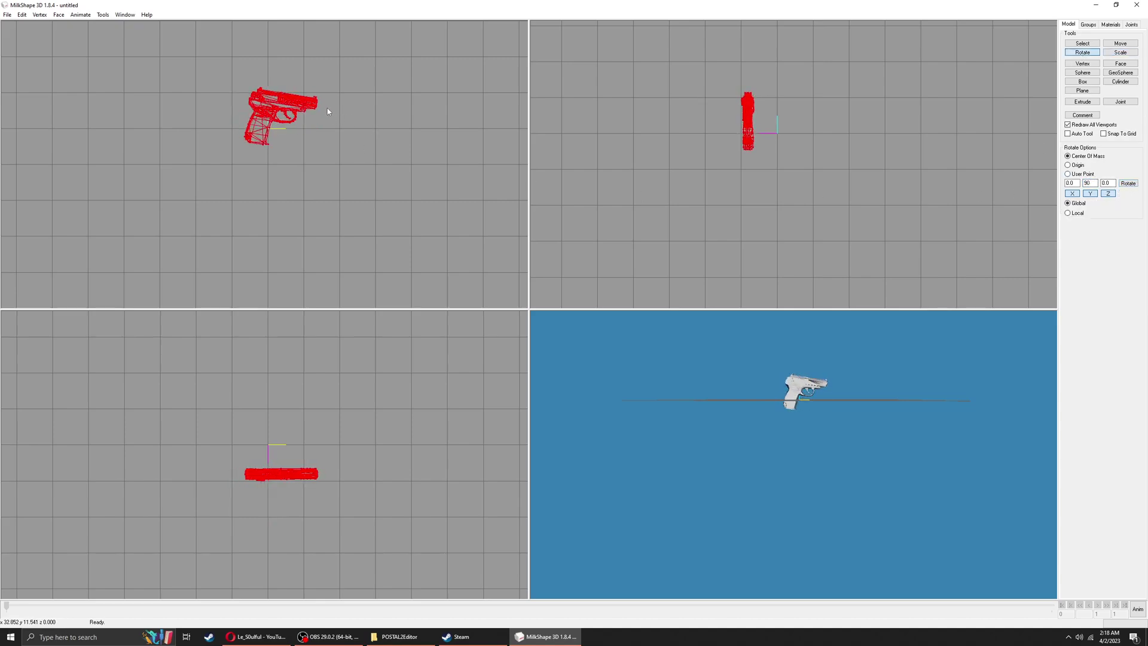
pyautogui.click(1121, 44)
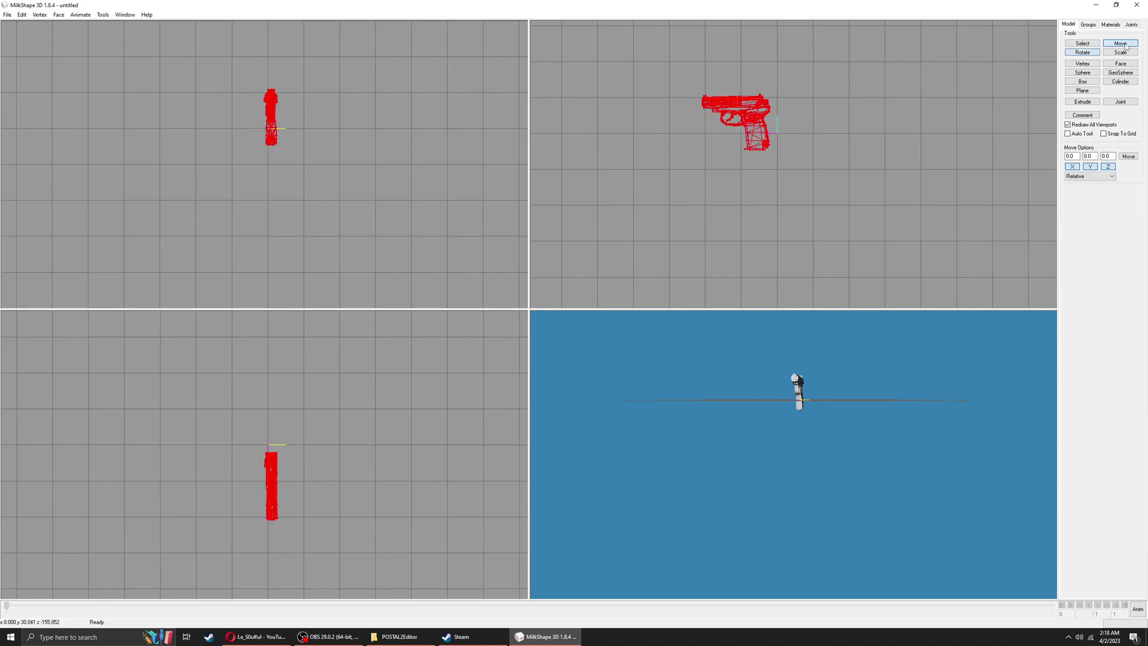
pyautogui.click(1083, 52)
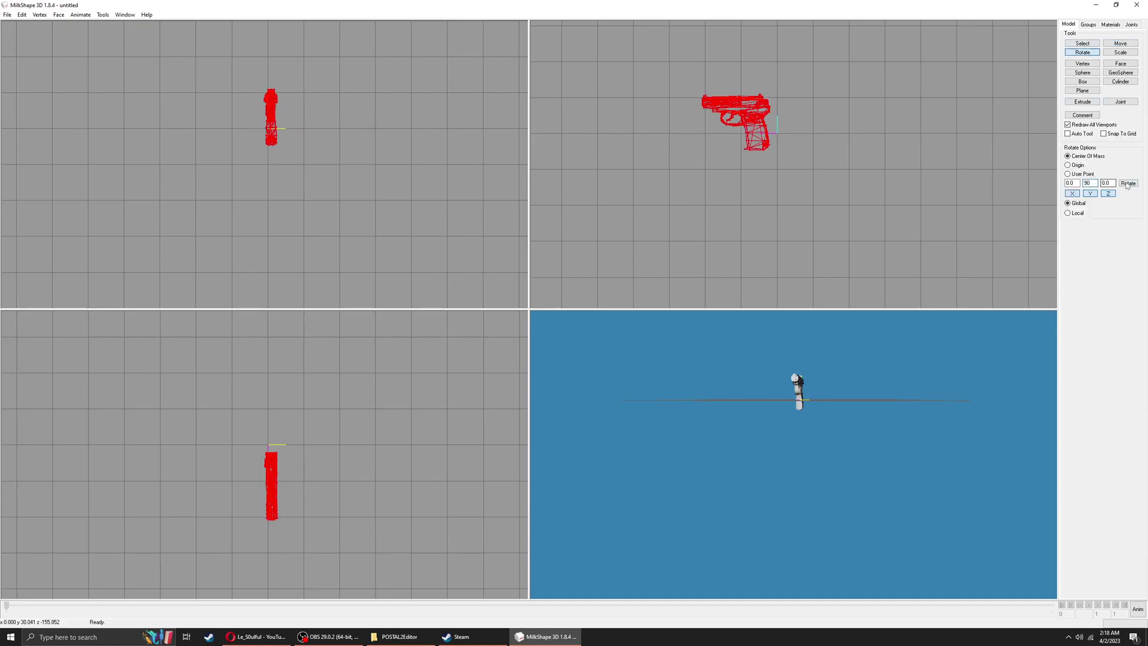
pyautogui.click(1129, 183)
# Move the pistol so that its grip sits on the origin in the front, side and top views
pyautogui.click(1120, 44)
pyautogui.scroll(2, 274, 133)
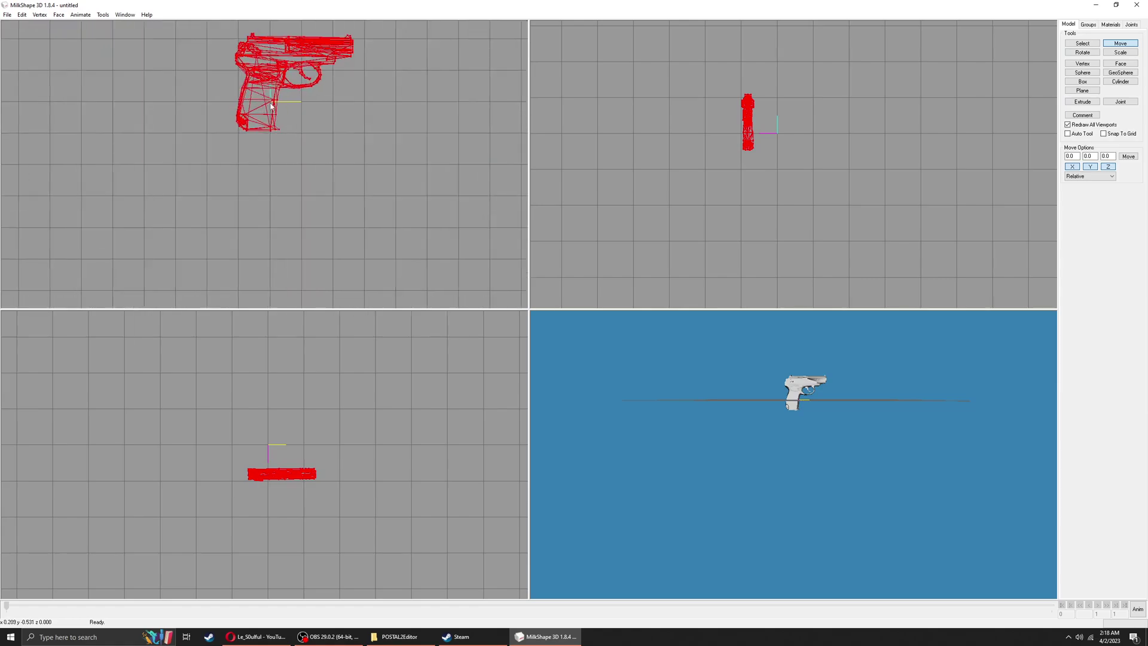
pyautogui.moveTo(280, 103); pyautogui.dragTo(303, 100)
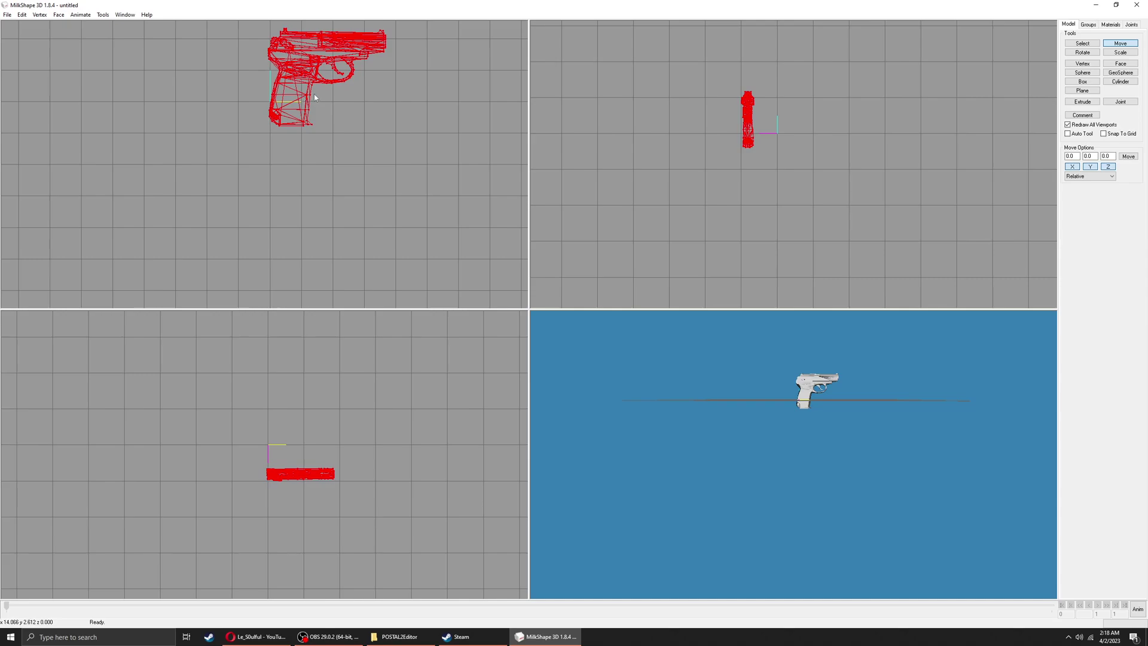
pyautogui.keyDown('ctrl'); pyautogui.moveTo(375, 102); pyautogui.dragTo(367, 218); pyautogui.keyUp('ctrl')
pyautogui.moveTo(715, 466); pyautogui.dragTo(785, 476)
pyautogui.moveTo(323, 471); pyautogui.dragTo(318, 435)
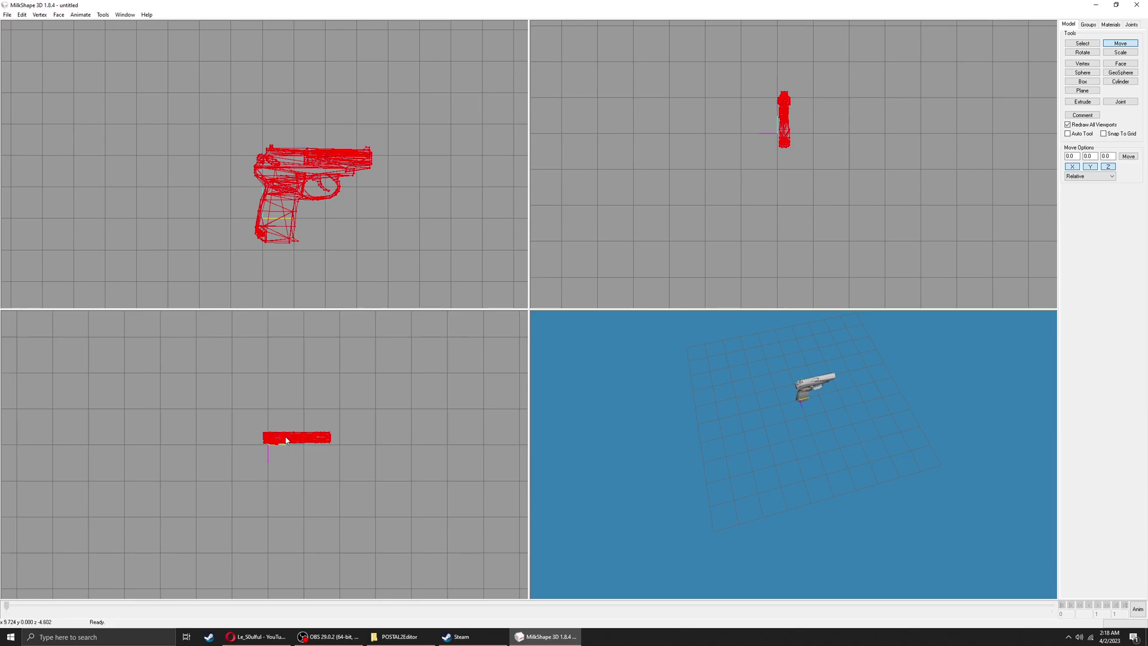
pyautogui.moveTo(305, 216); pyautogui.dragTo(305, 226)
# Export the pistol to the desktop as makstat1.ase in the ASE for UEngine format by Meowcat
pyautogui.click(8, 14)
pyautogui.moveTo(36, 87)
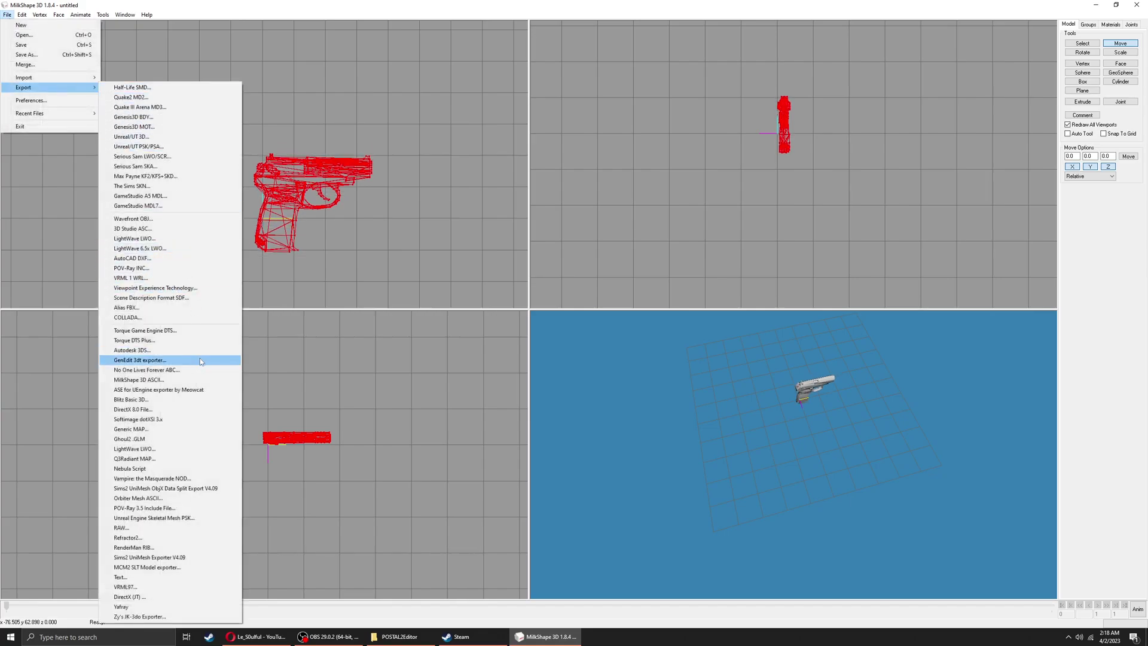
pyautogui.click(191, 390)
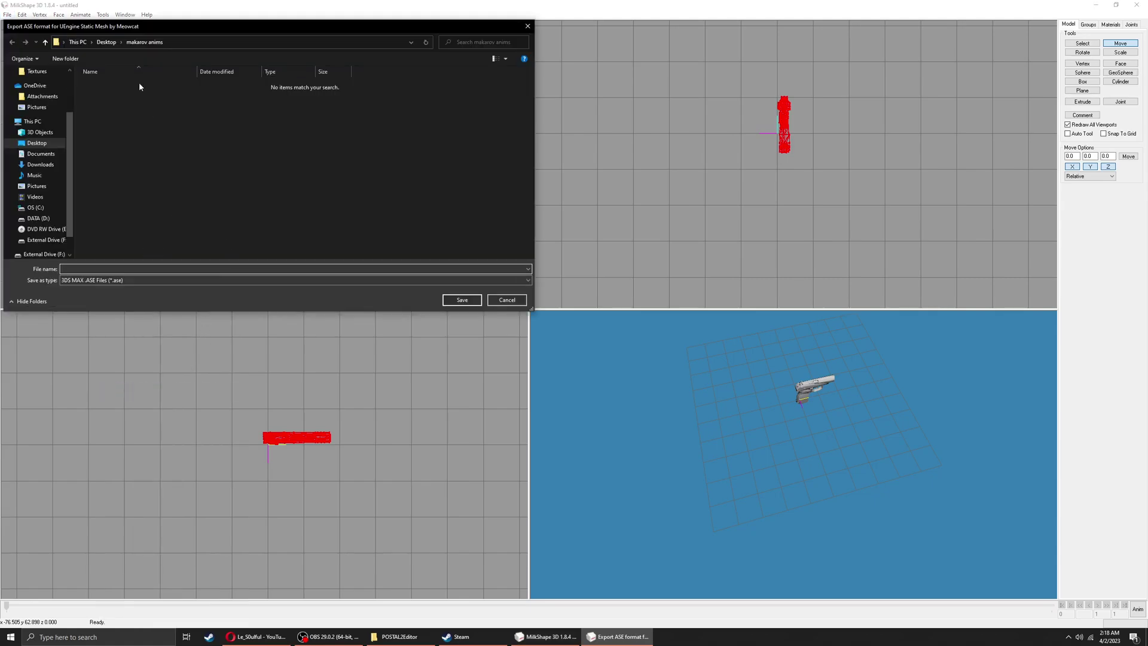
pyautogui.scroll(-10, 235, 210)
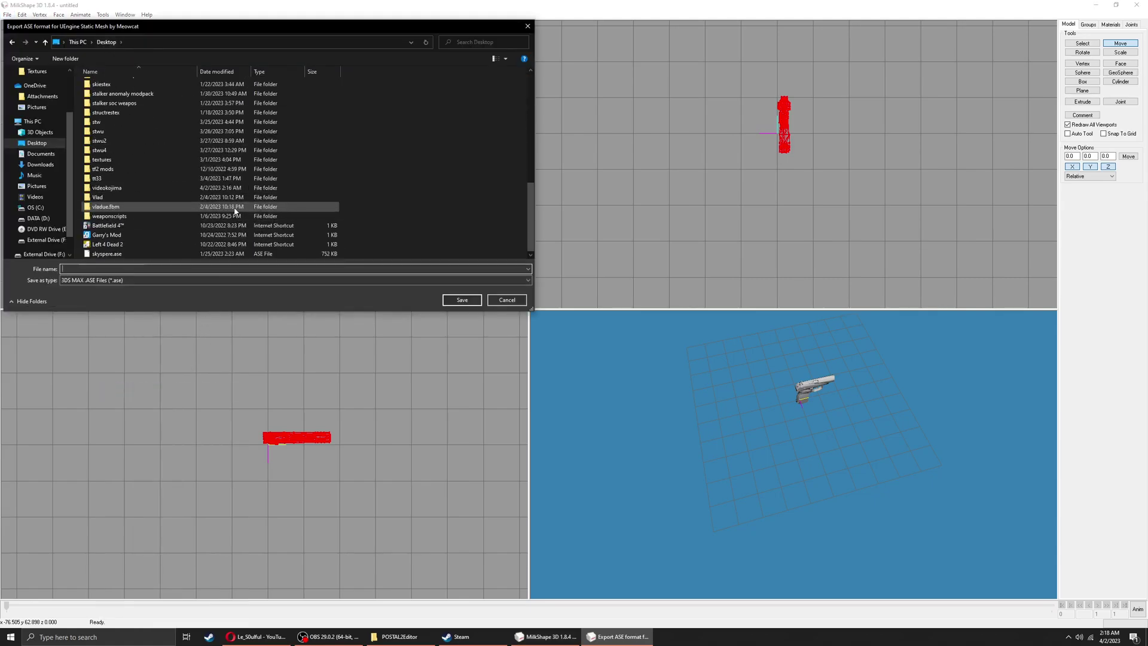
pyautogui.write('makst')
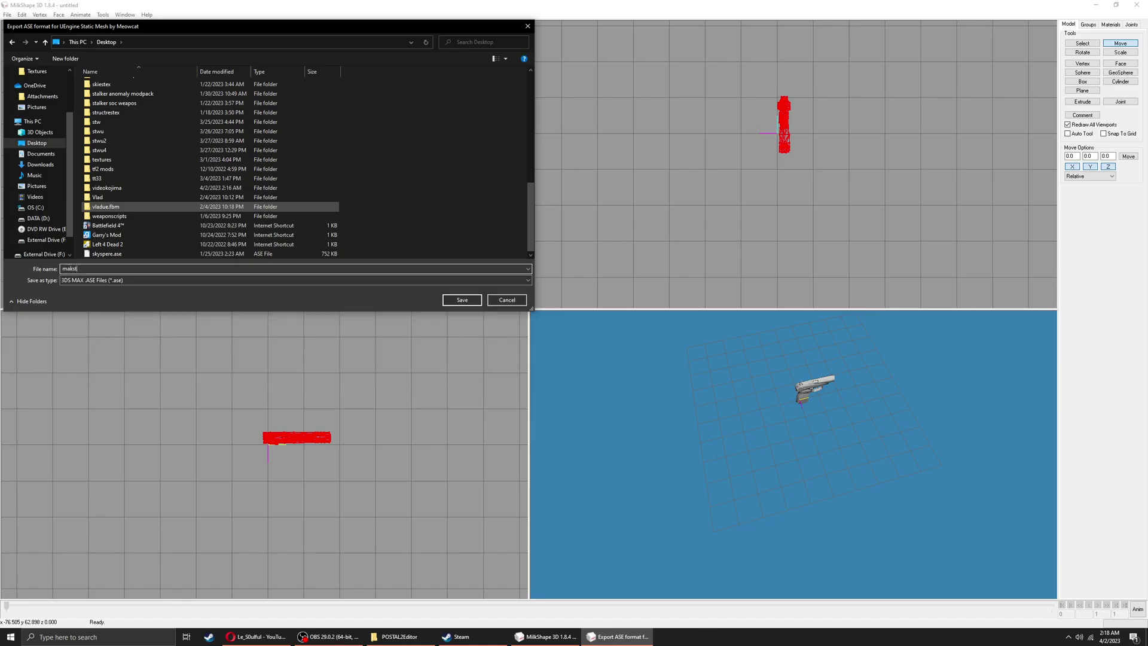
pyautogui.write('at')
pyautogui.press('Return')
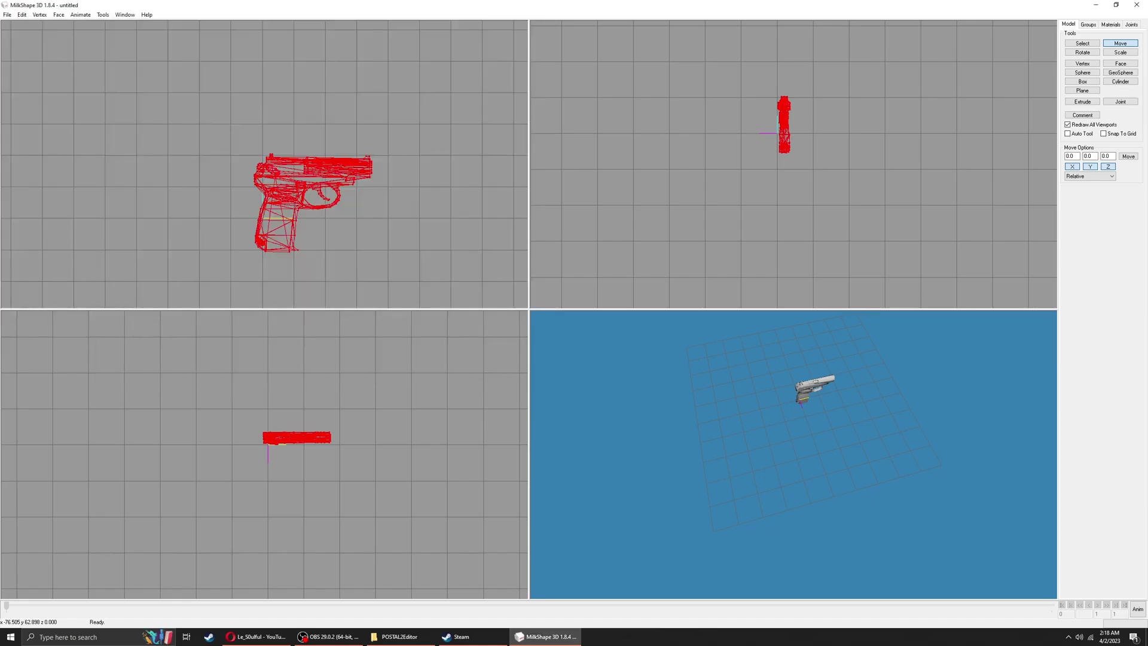
# Close MilkShape 3D without saving the model and select the exported makstat1.ase file on the desktop
pyautogui.click(1137, 5)
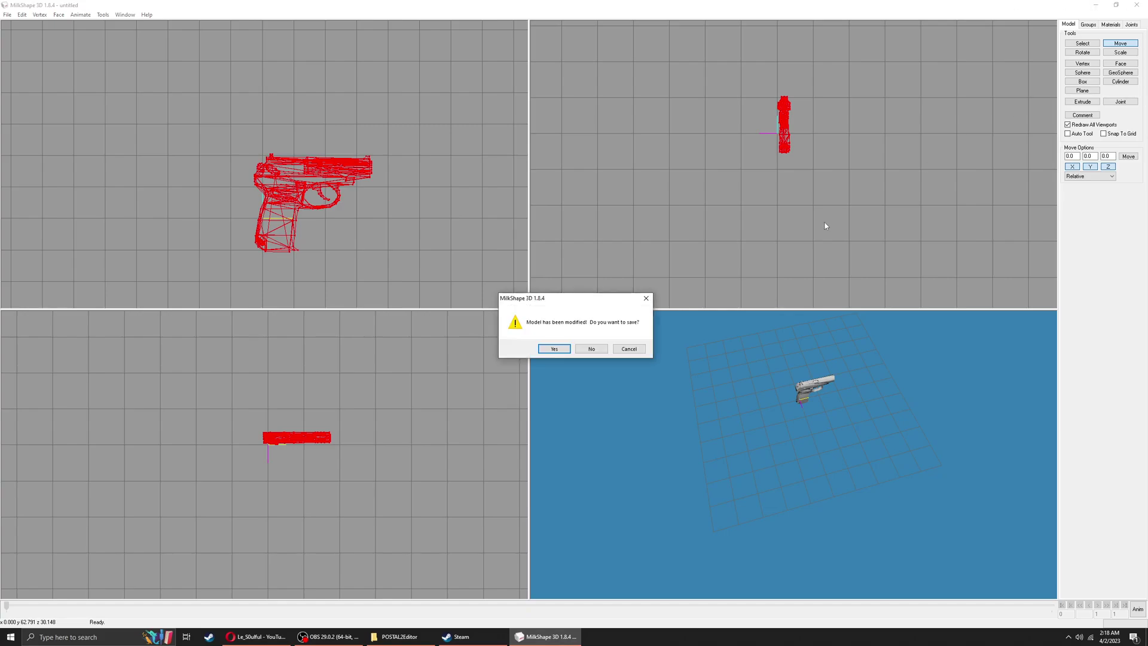
pyautogui.click(591, 349)
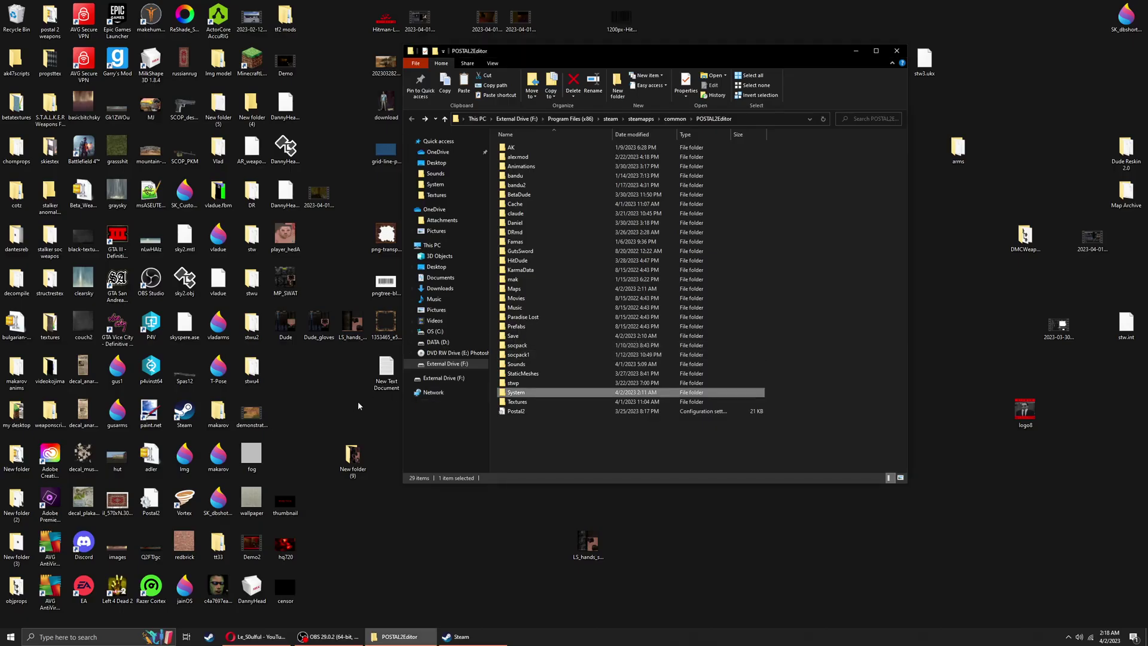
pyautogui.click(285, 369)
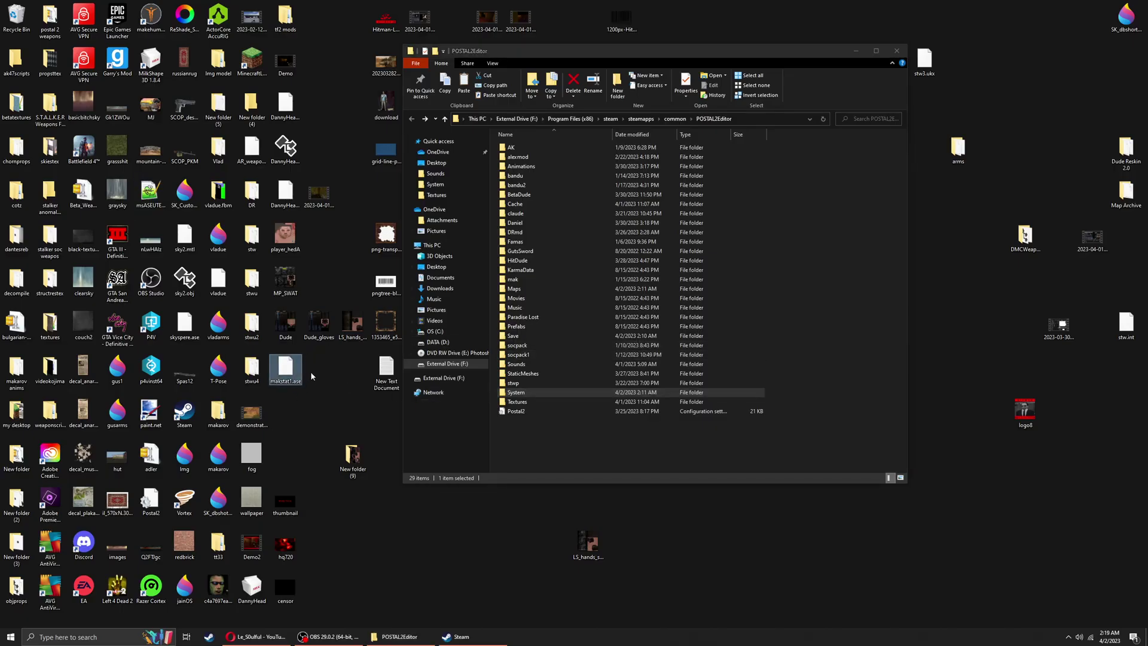
# Close the POSTAL2Editor folder and launch POSTed: POSTAL 2 Development Kit from Steam with the standard launch option
pyautogui.click(896, 51)
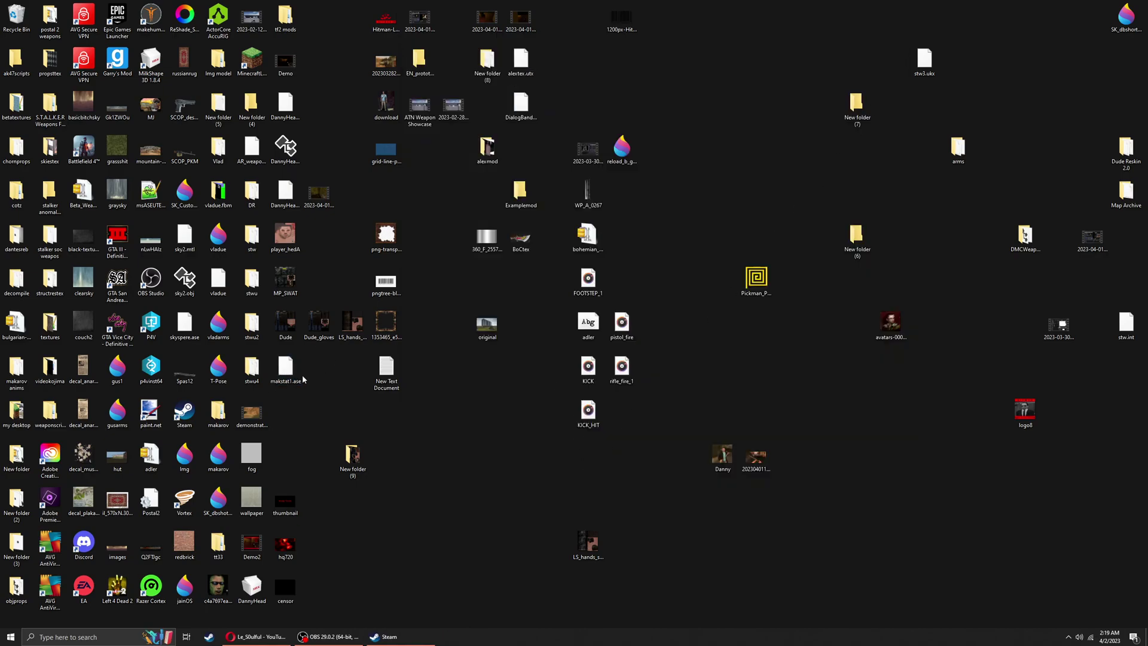
pyautogui.click(400, 636)
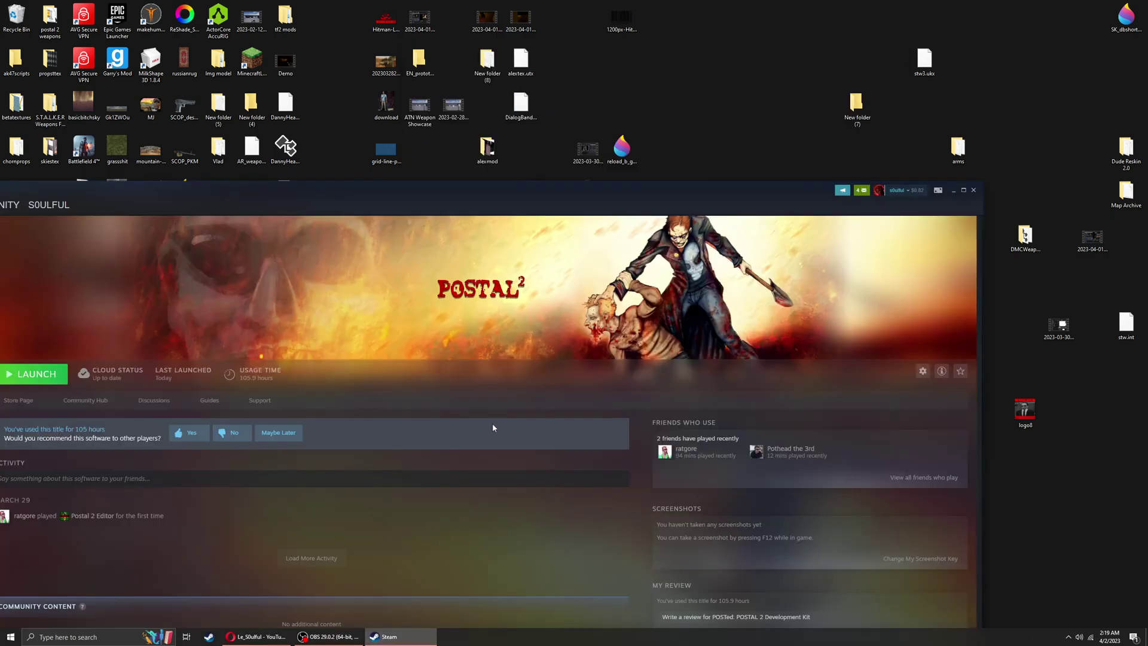
pyautogui.moveTo(481, 189); pyautogui.dragTo(484, 1)
pyautogui.click(199, 195)
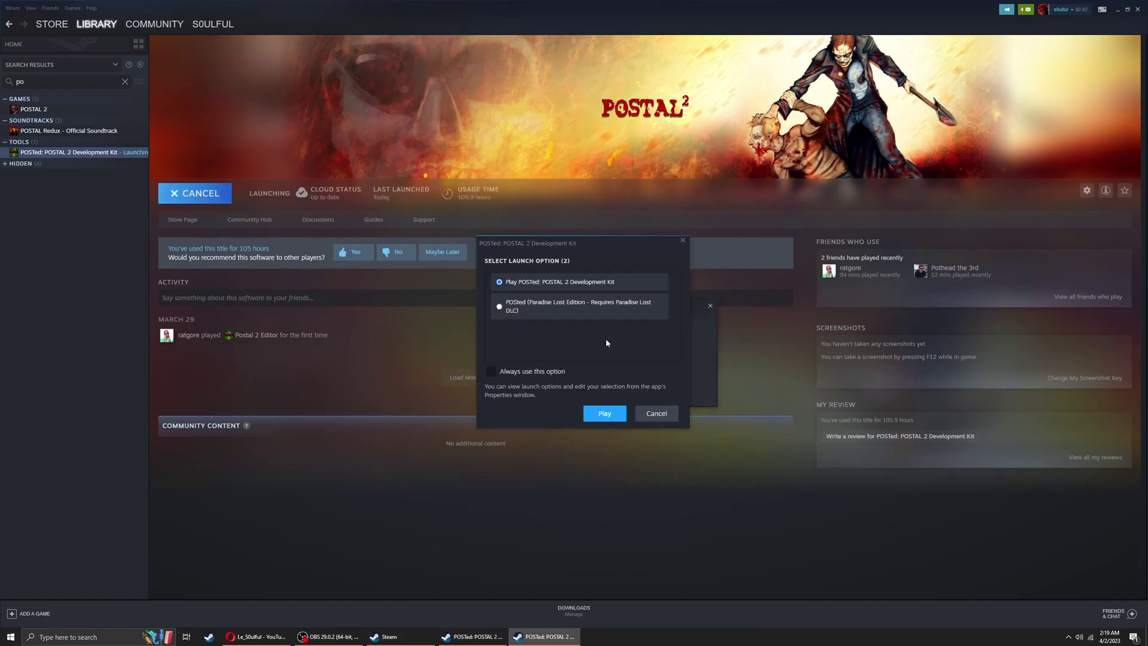
pyautogui.click(602, 408)
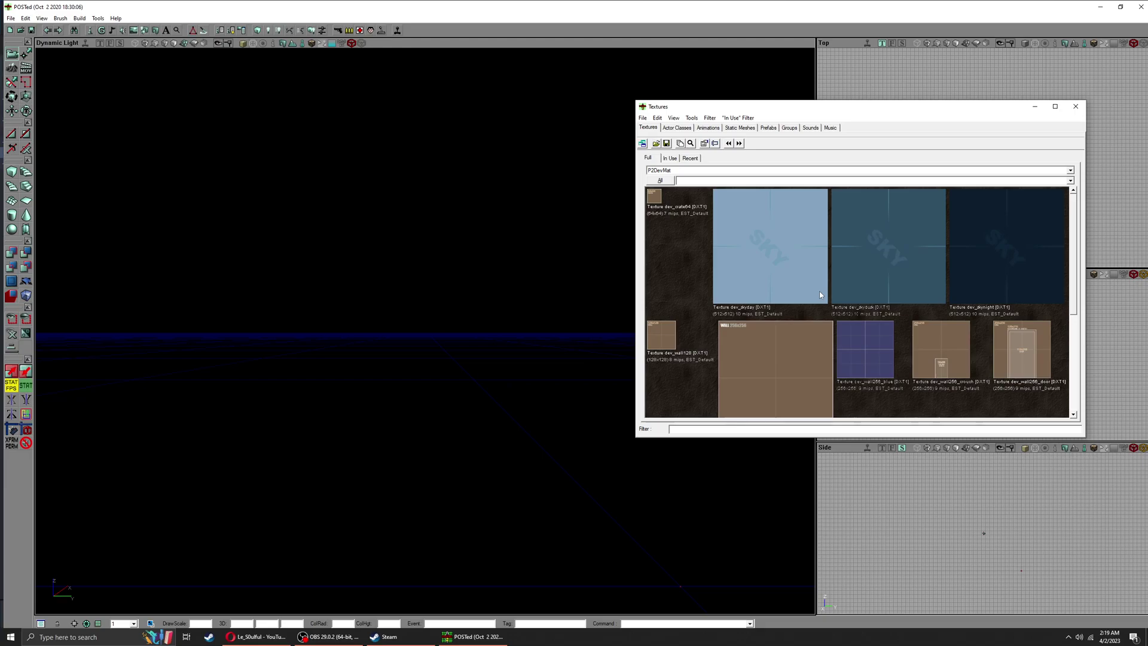
# Select makstat1.ase on the desktop for import into the static mesh browser
pyautogui.click(740, 127)
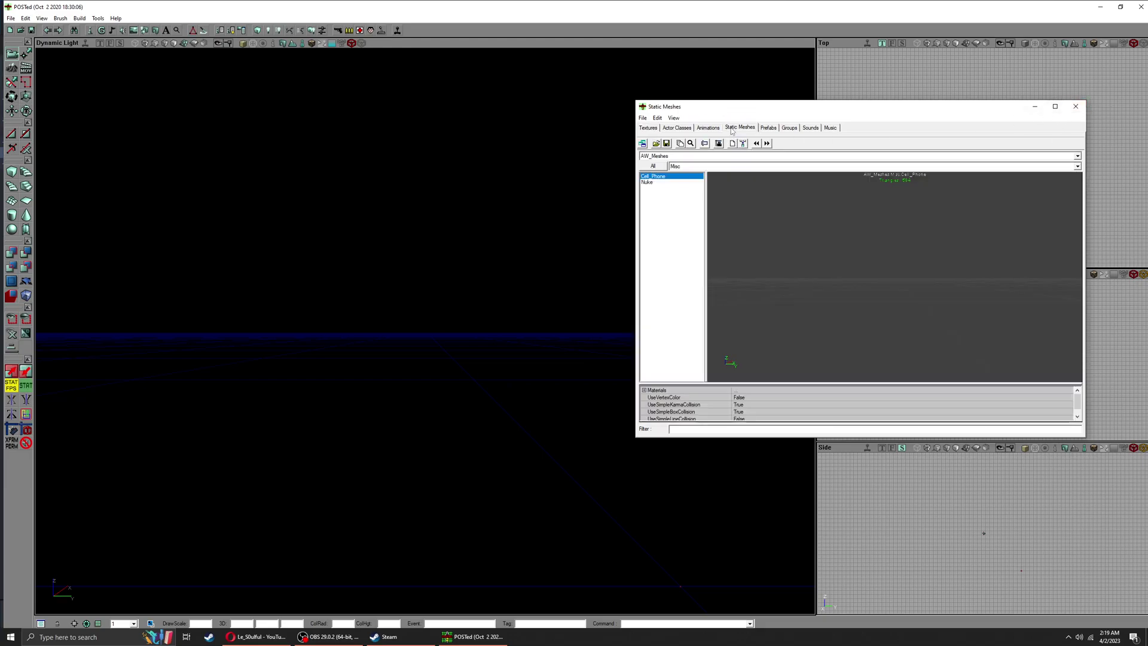
pyautogui.click(642, 117)
pyautogui.click(678, 151)
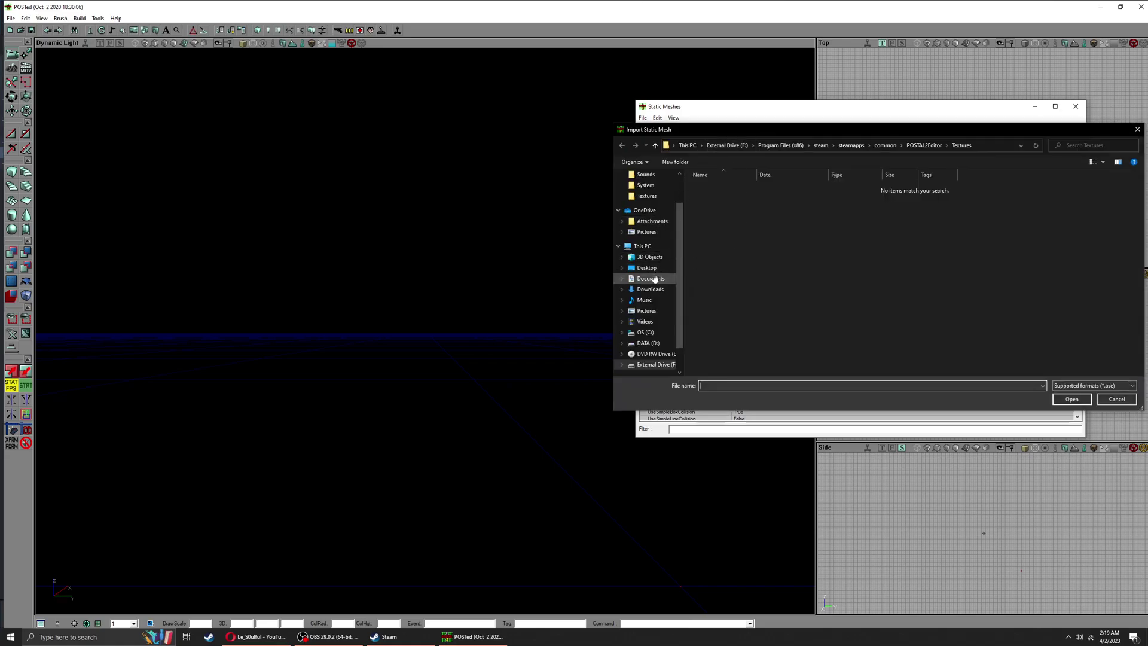
pyautogui.click(647, 267)
pyautogui.scroll(-10, 735, 267)
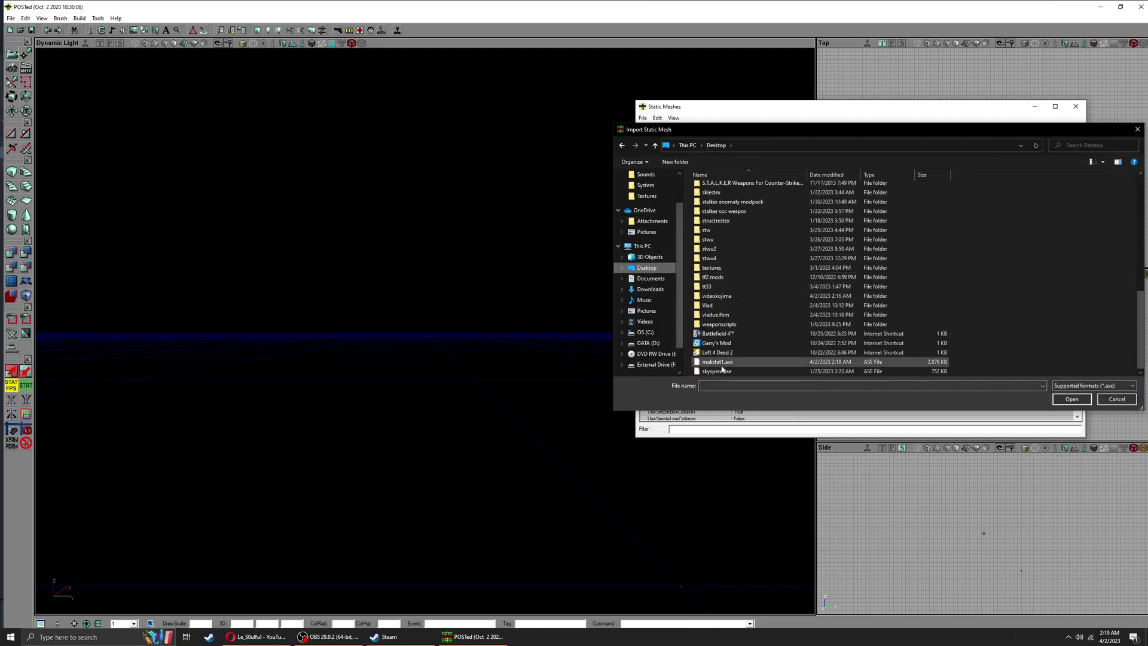
pyautogui.doubleClick(722, 360)
# Import the mesh into the package makstat with an empty group and the name makstat1
pyautogui.moveTo(559, 315); pyautogui.dragTo(537, 315)
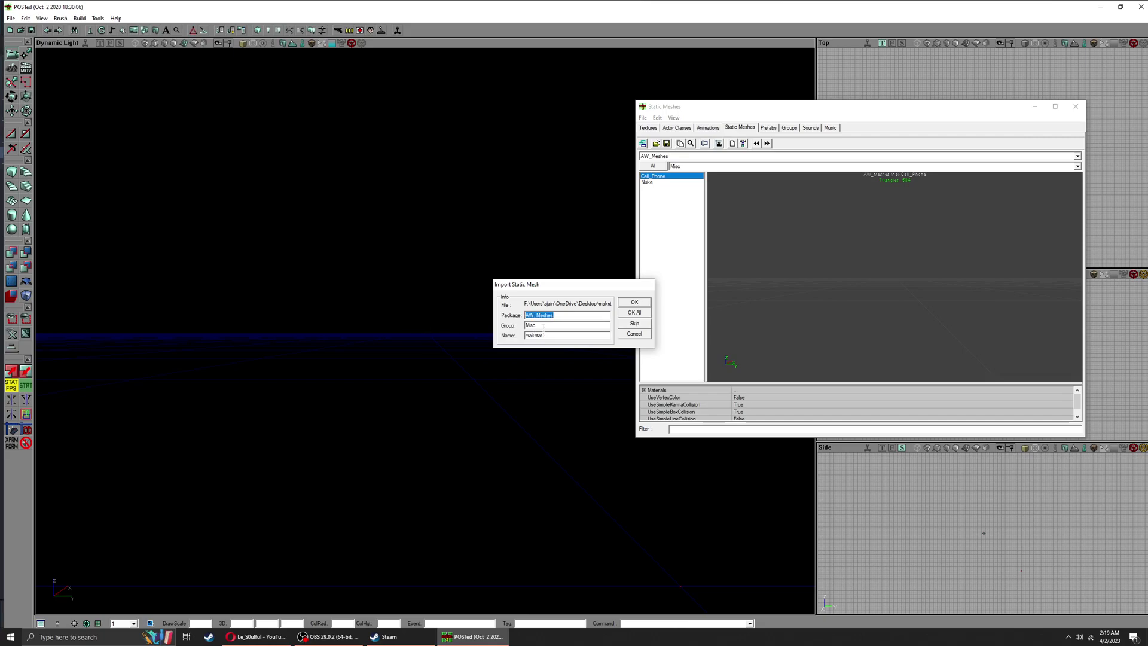
pyautogui.doubleClick(532, 325)
pyautogui.press('BackSpace')
pyautogui.write('makstat')
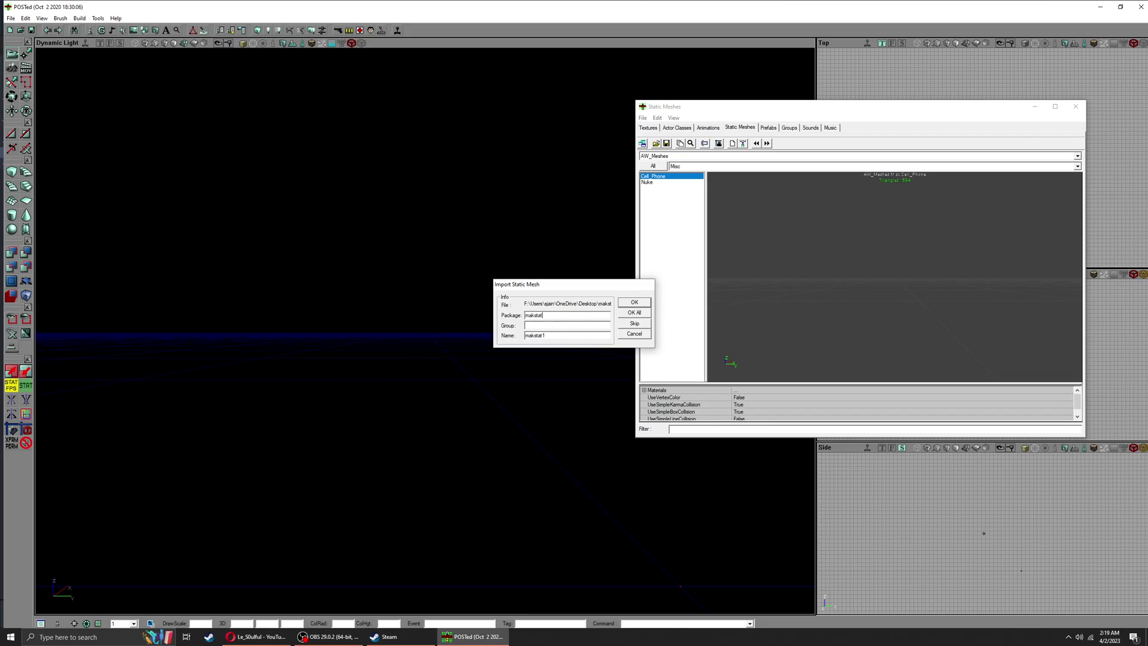
pyautogui.click(641, 302)
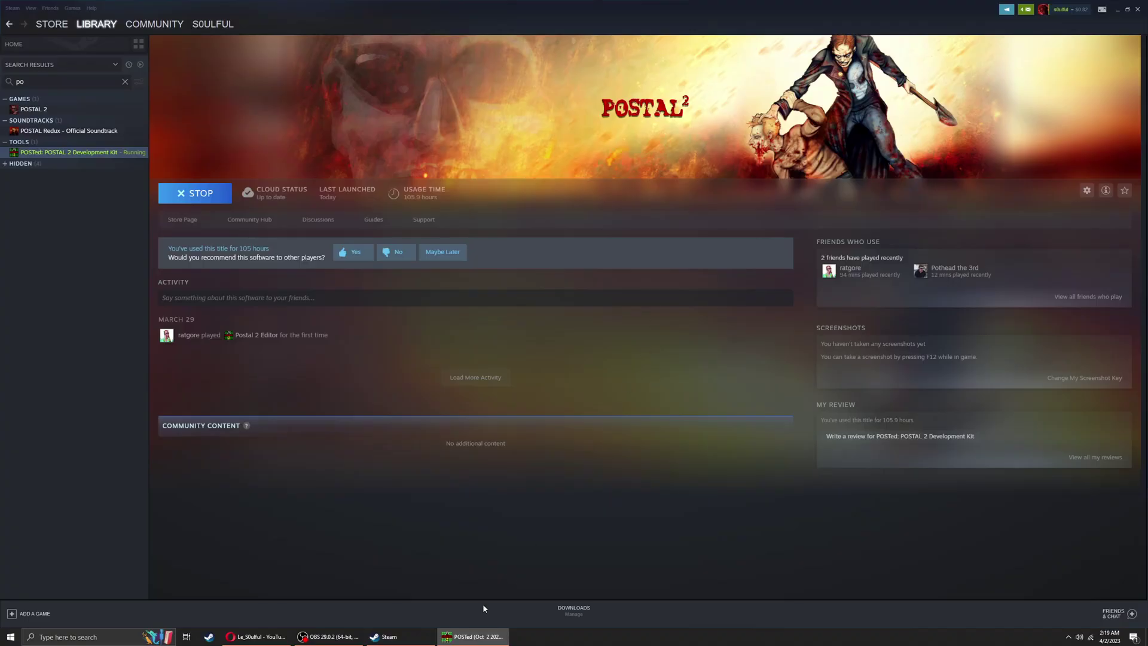
# Return to POSTed and examine the imported makstat1 mesh from several angles in the preview
pyautogui.click(464, 635)
pyautogui.moveTo(748, 198); pyautogui.dragTo(855, 264, button='right')
pyautogui.moveTo(855, 263); pyautogui.dragTo(855, 233)
pyautogui.moveTo(855, 233); pyautogui.dragTo(831, 251, button='right')
pyautogui.moveTo(831, 252); pyautogui.dragTo(831, 222)
pyautogui.rightClick(684, 176)
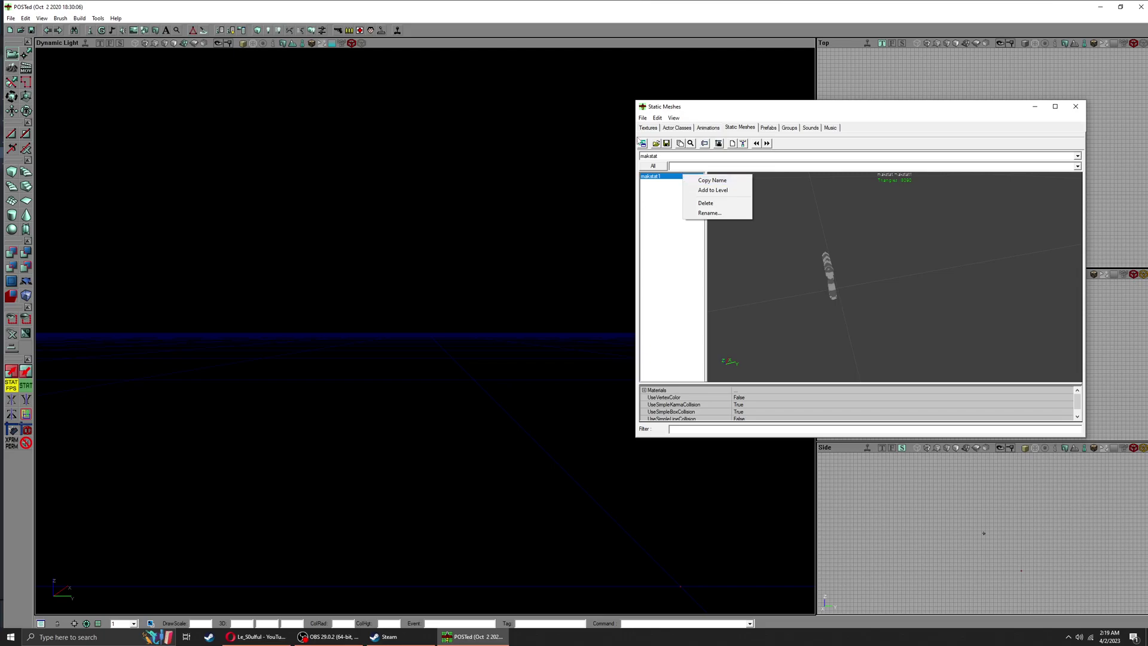
# Load the maktex.utx texture package in the texture browser and select its mak1 texture
pyautogui.click(641, 129)
pyautogui.click(665, 172)
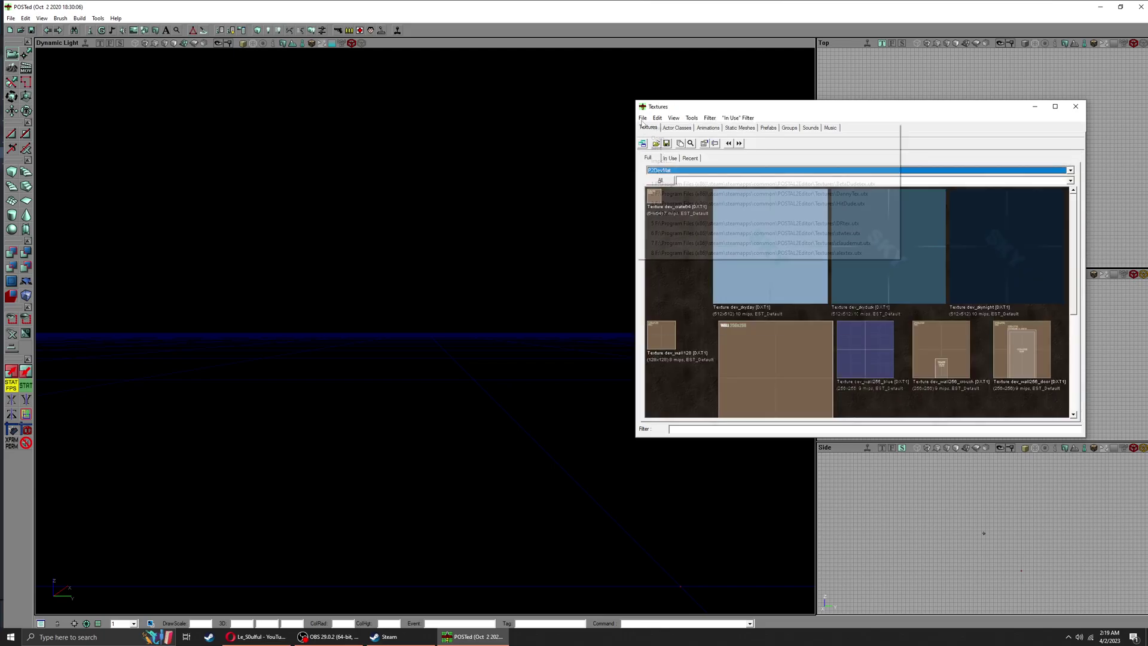
pyautogui.click(661, 141)
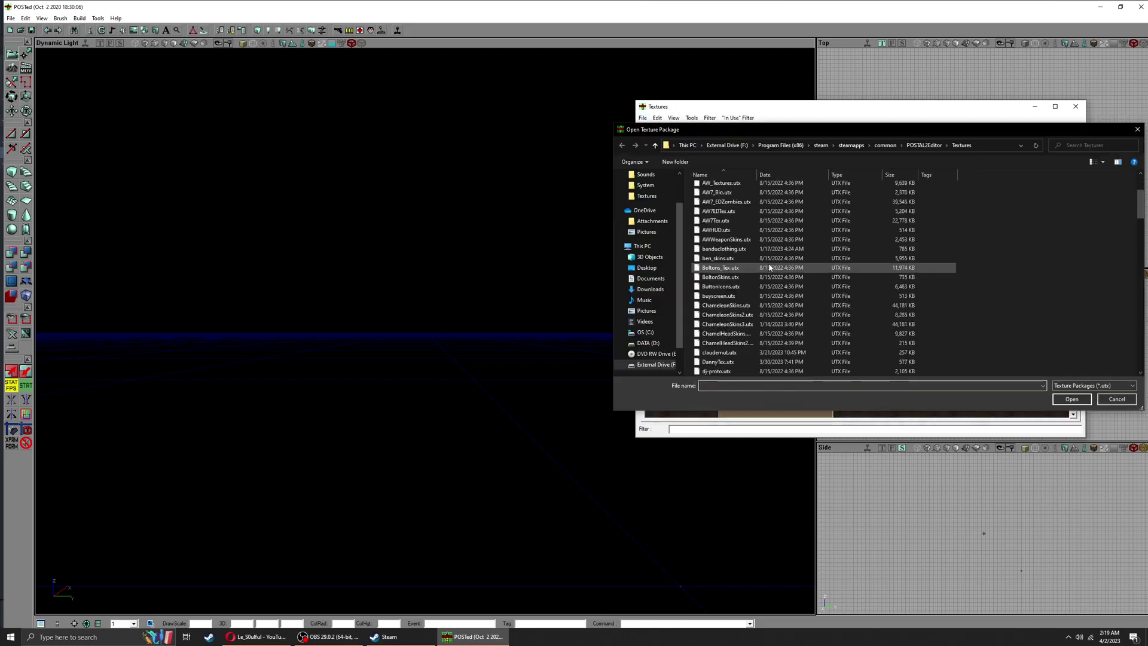
pyautogui.scroll(-13, 770, 268)
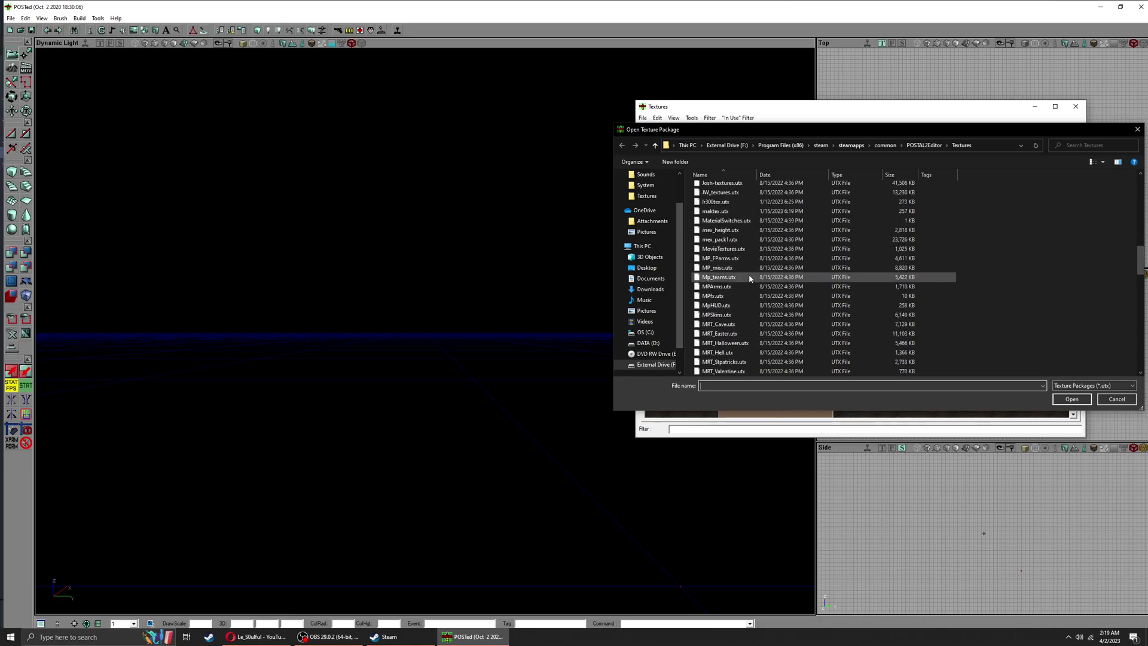
pyautogui.doubleClick(738, 216)
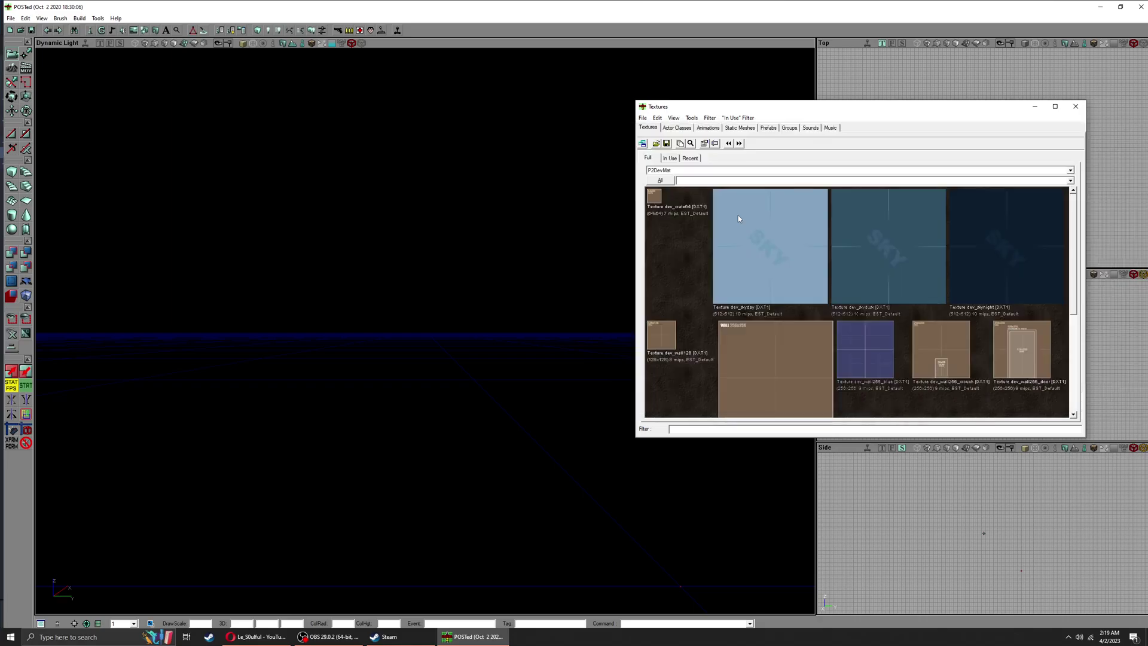
# Return to the makstat1 static mesh, maximize the browser and expand its Materials entries
pyautogui.click(744, 129)
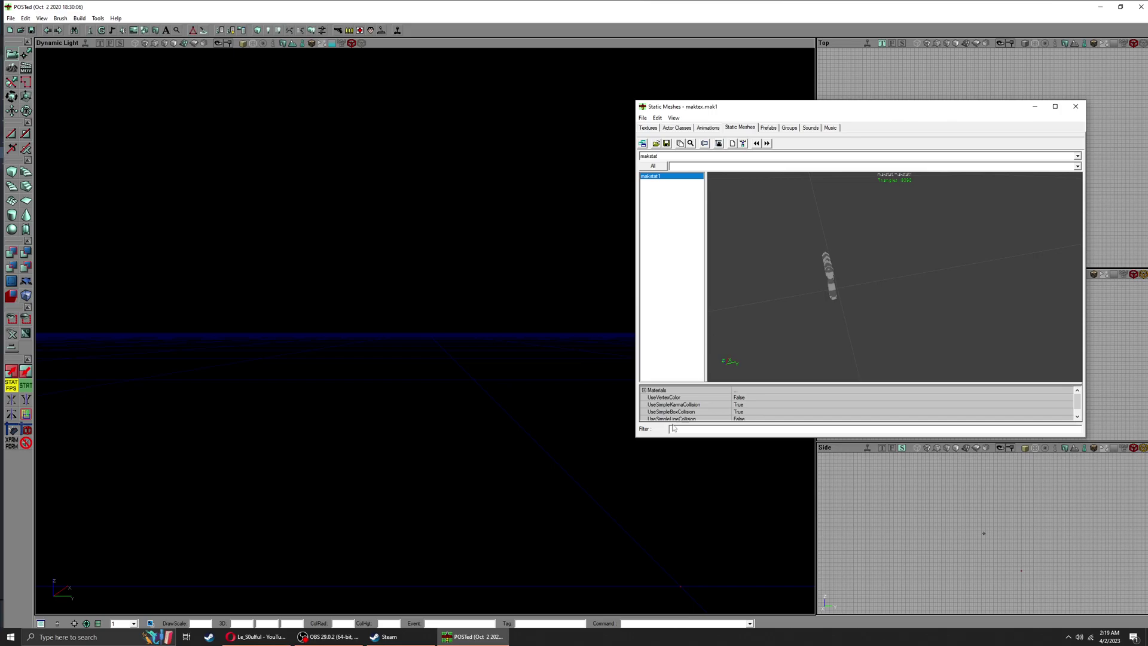
pyautogui.click(665, 390)
pyautogui.click(664, 403)
pyautogui.click(663, 397)
pyautogui.scroll(-2, 683, 400)
pyautogui.click(1055, 106)
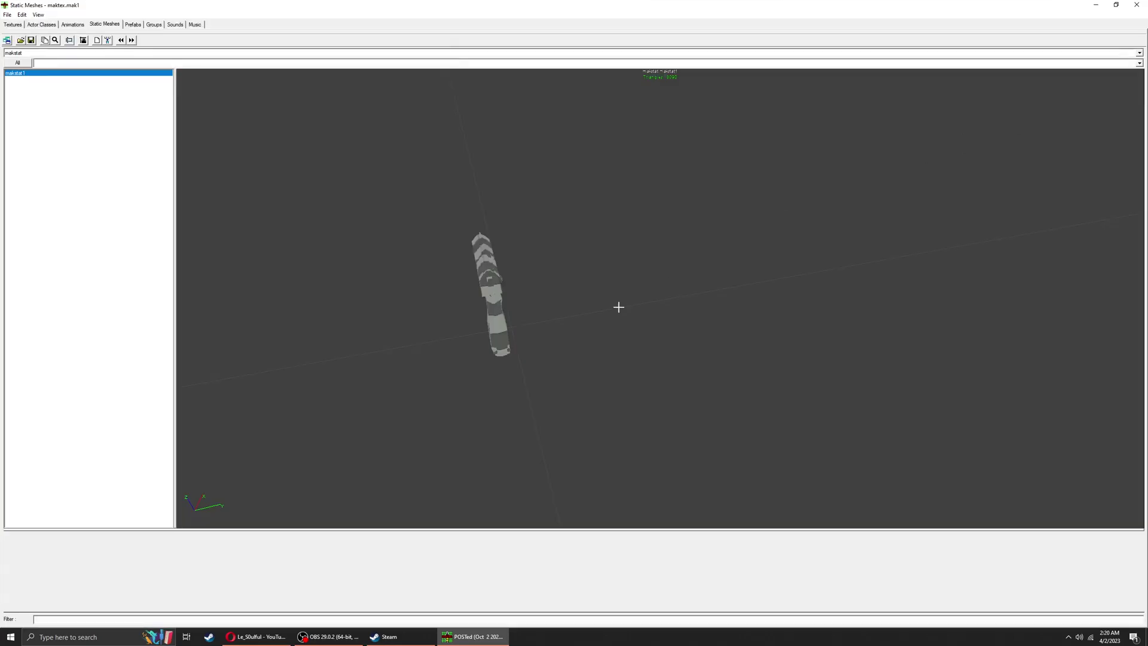
pyautogui.click(35, 543)
pyautogui.click(18, 536)
pyautogui.click(19, 544)
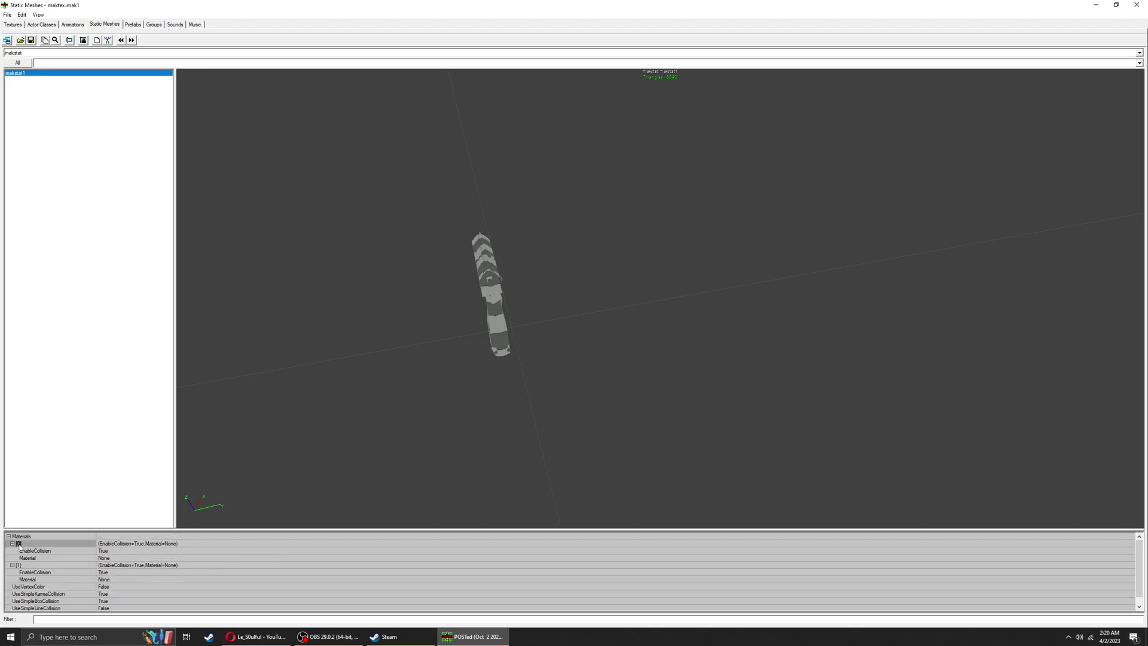
# Assign the maktex.mak1 texture to both material slots of makstat1 and check the textured pistol
pyautogui.click(40, 559)
pyautogui.click(1123, 557)
pyautogui.click(105, 581)
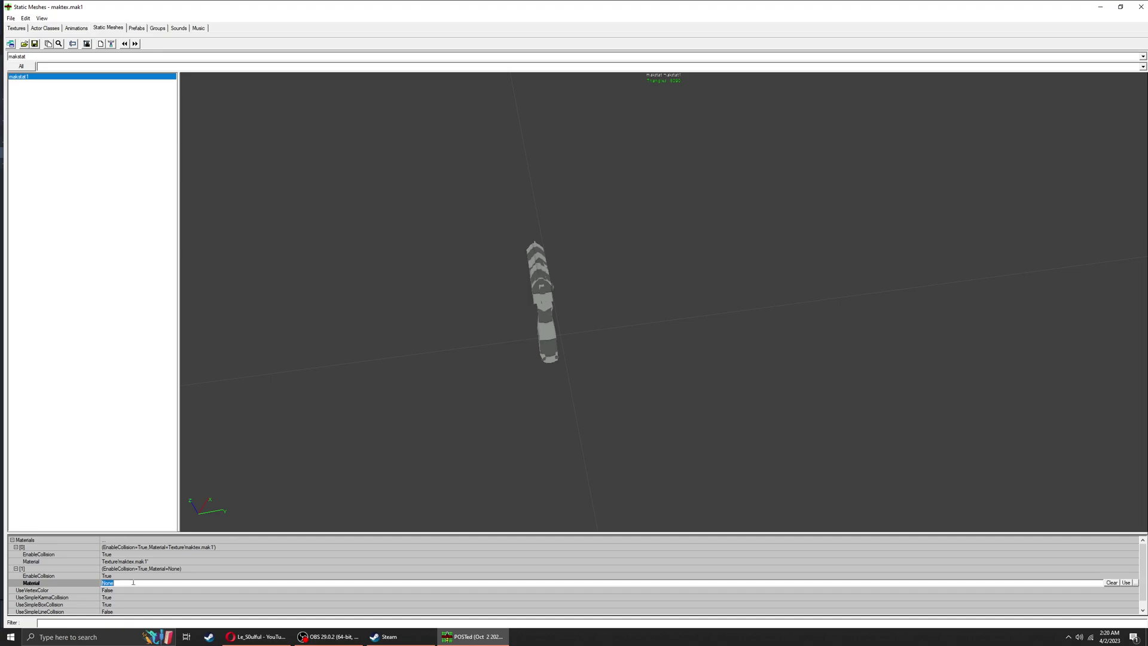
pyautogui.click(1125, 582)
pyautogui.moveTo(1046, 513); pyautogui.dragTo(833, 378, button='right')
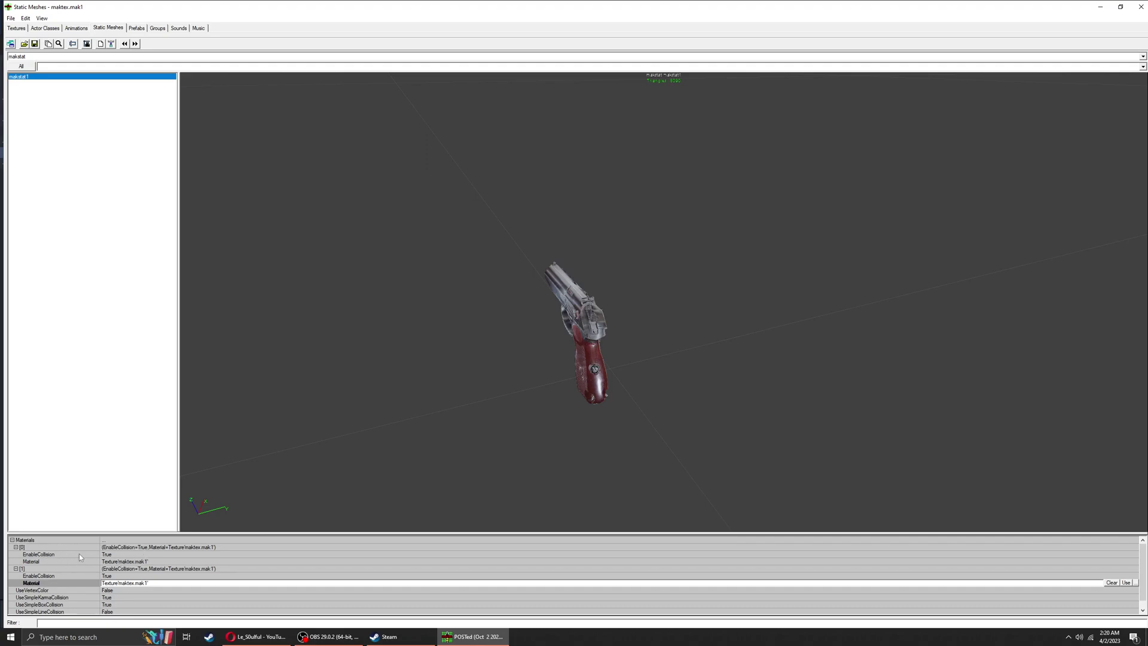
# Save the static mesh package as makstat.usx in the editor's StaticMeshes folder
pyautogui.click(11, 18)
pyautogui.click(24, 38)
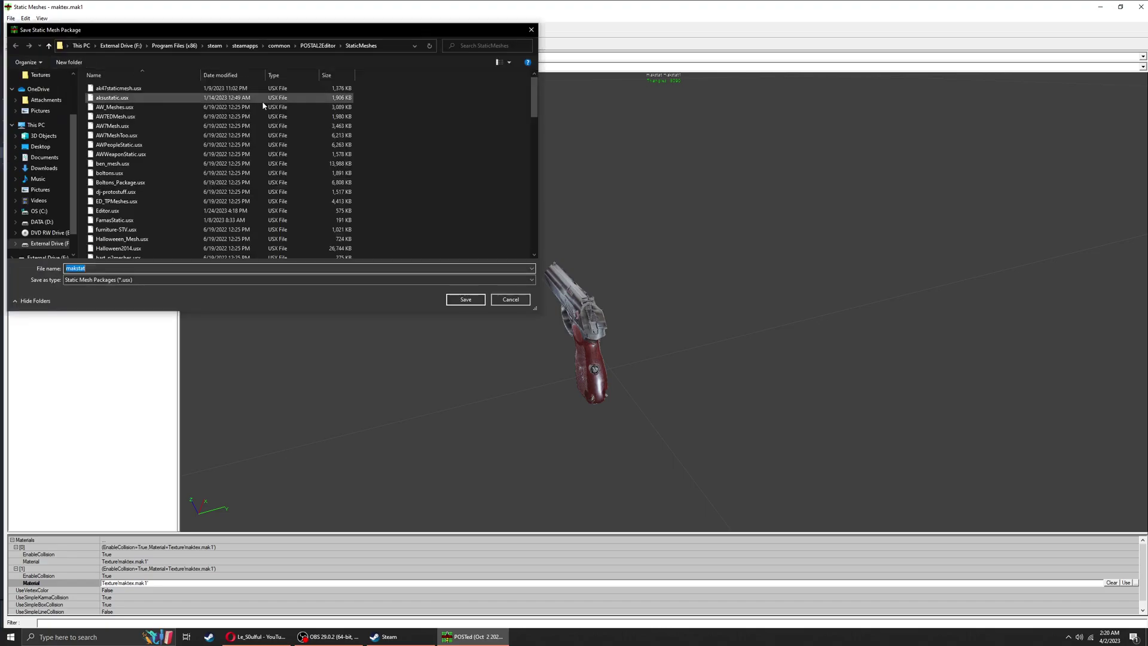
pyautogui.click(470, 303)
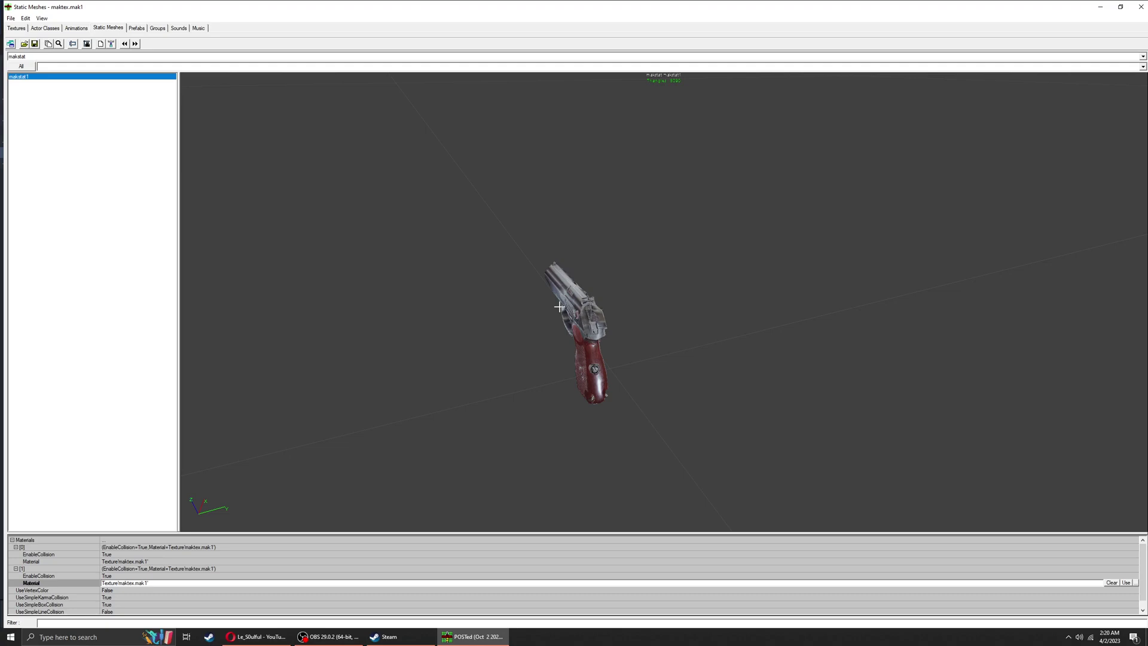
# Copy the name of the makstat1 mesh and save the makstat package again over the existing file
pyautogui.rightClick(54, 77)
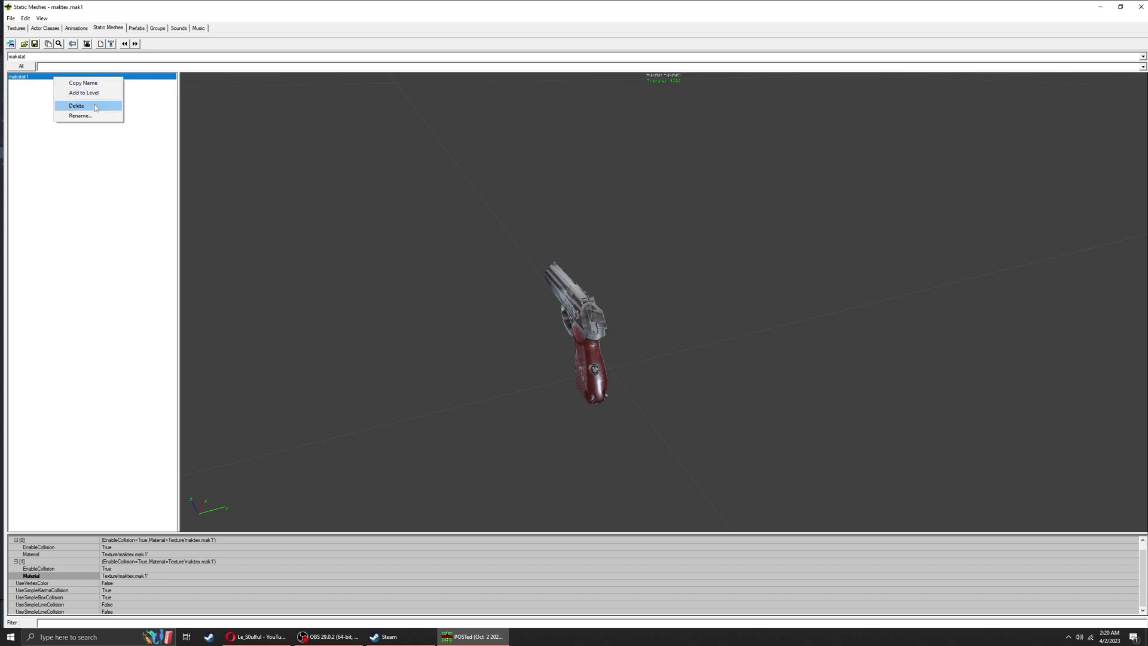
pyautogui.click(83, 83)
pyautogui.click(11, 18)
pyautogui.click(18, 39)
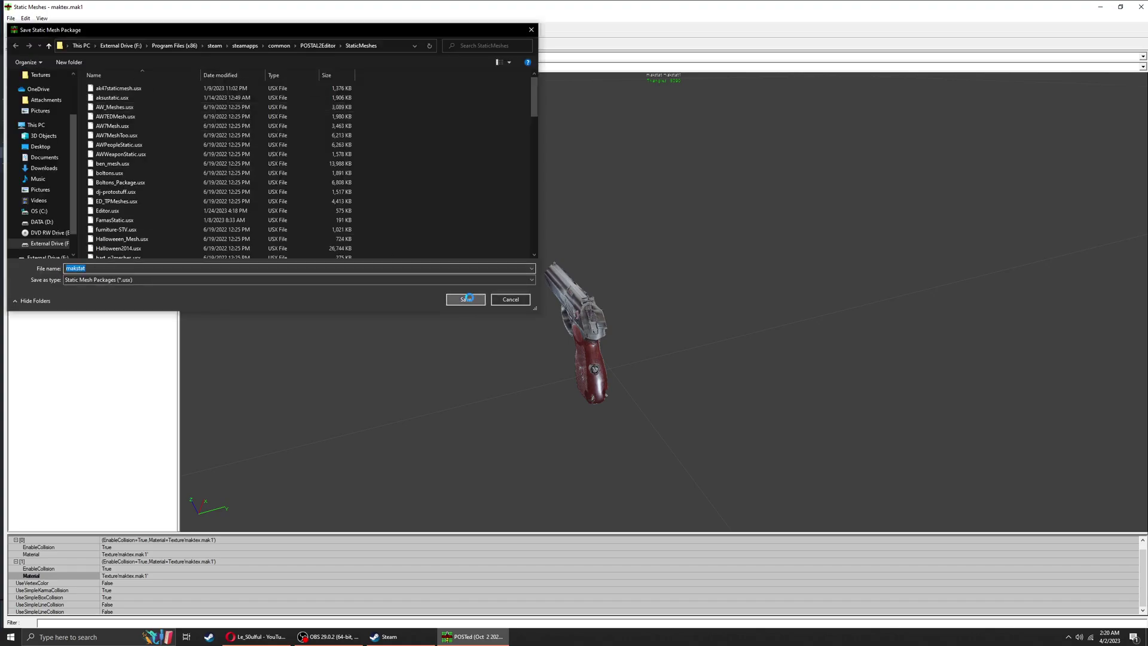
pyautogui.click(466, 300)
pyautogui.click(604, 320)
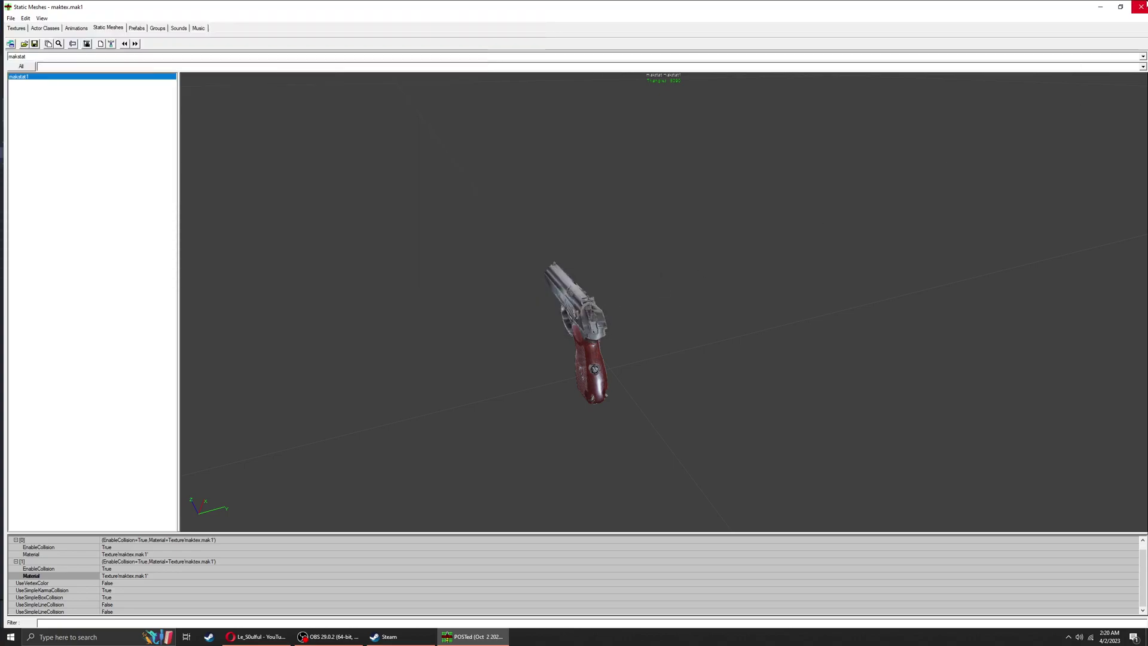
# Close the static mesh browser and exit POSTed
pyautogui.click(1141, 7)
pyautogui.click(1141, 7)
pyautogui.click(597, 344)
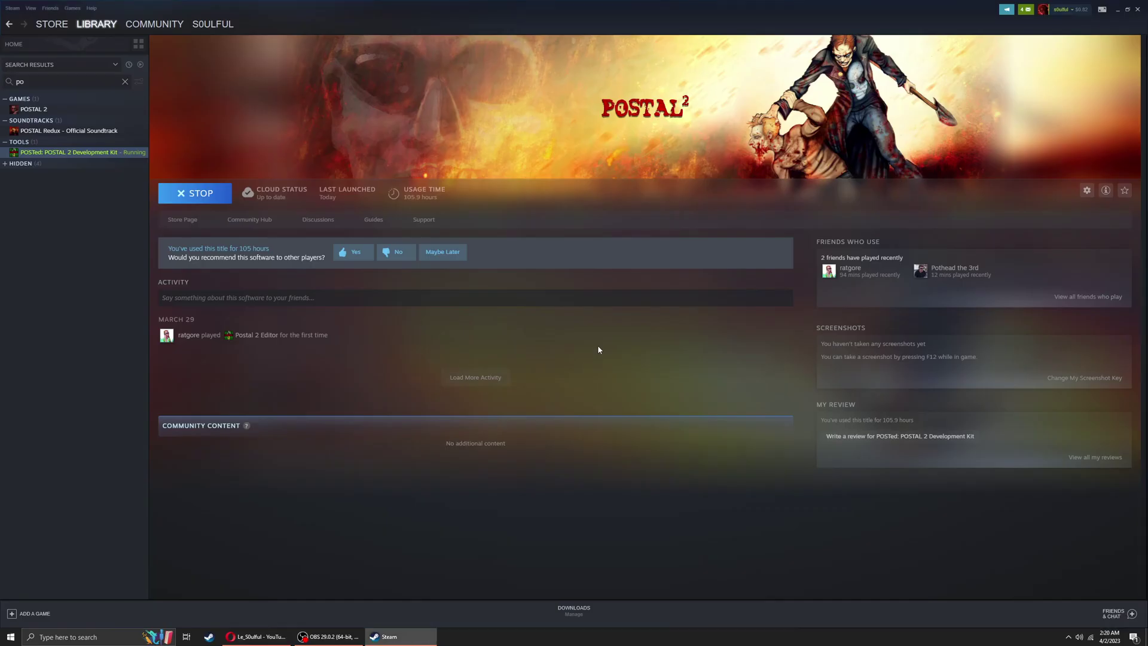
# Browse the development kit's local files from Steam and open makAttachment.uc from mak\Classes in Notepad++
pyautogui.click(1087, 189)
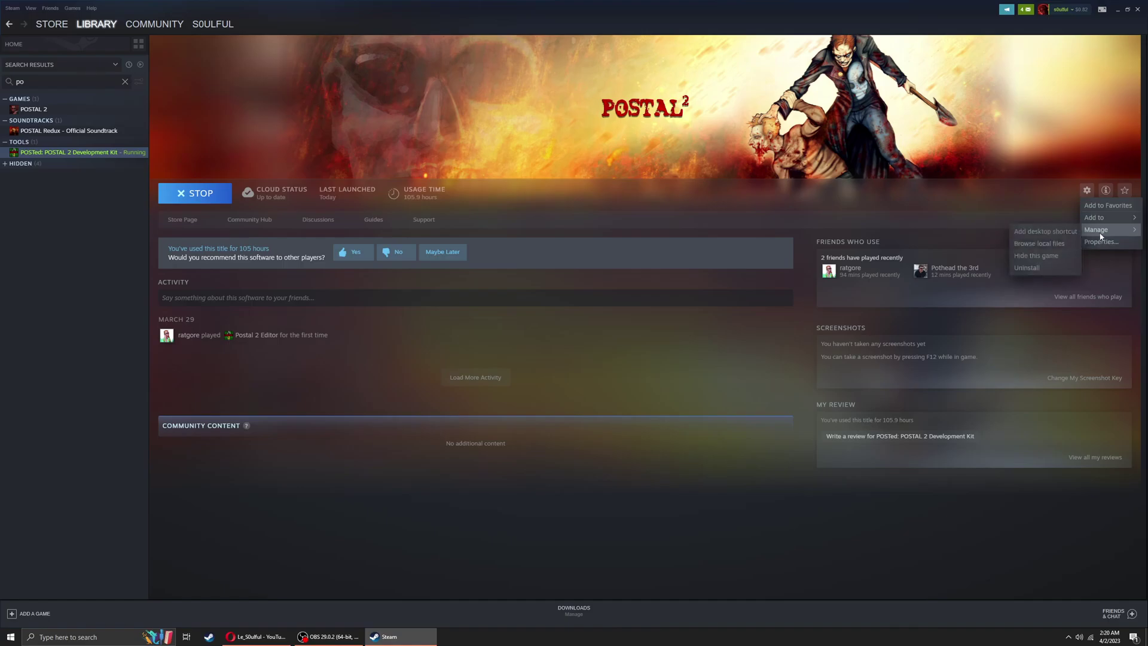
pyautogui.click(1063, 245)
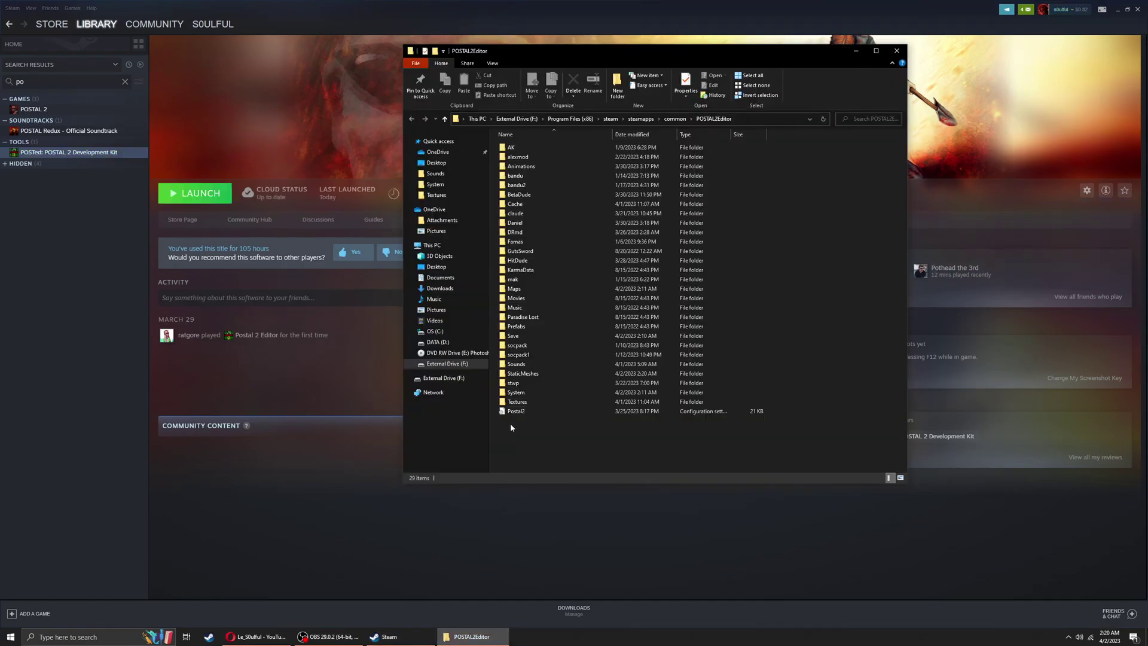
pyautogui.doubleClick(529, 279)
pyautogui.doubleClick(533, 149)
pyautogui.click(532, 157)
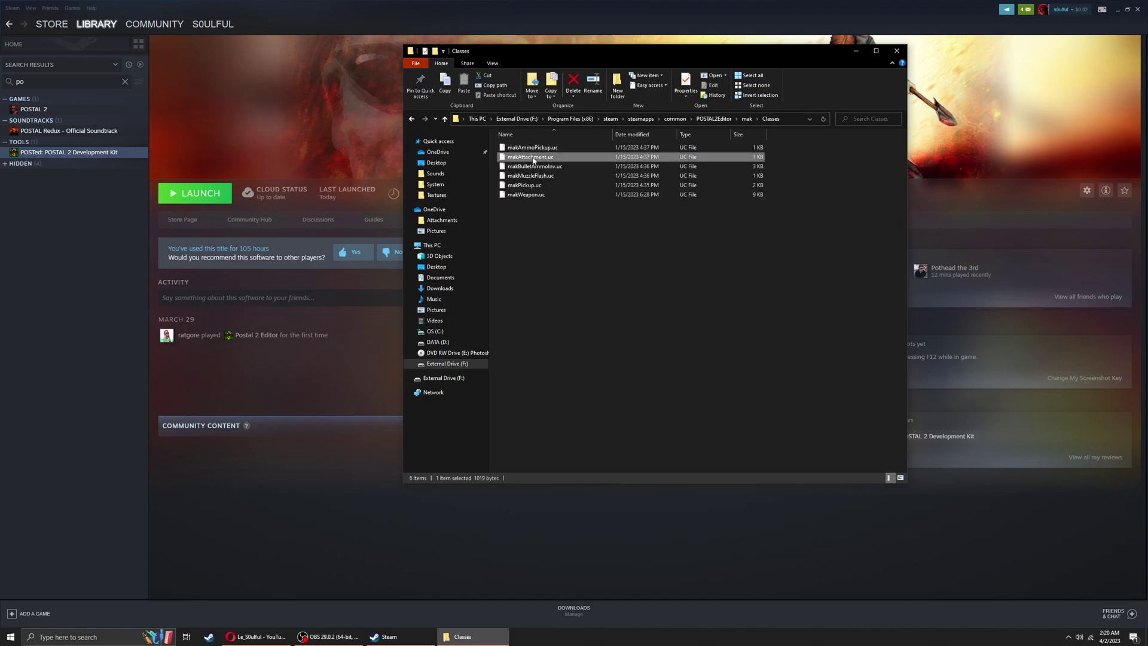
pyautogui.rightClick(533, 158)
pyautogui.click(570, 213)
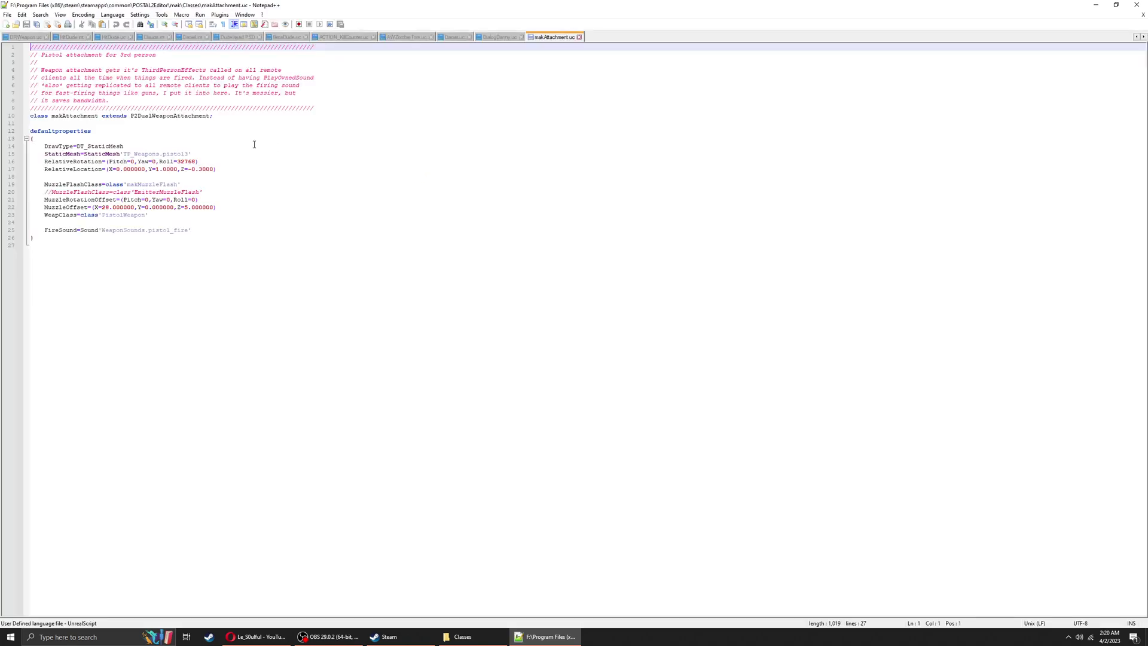
# Replace the StaticMesh reference in makAttachment.uc with makstat.makstat1, save the script and close Notepad++
pyautogui.moveTo(126, 155); pyautogui.dragTo(193, 154)
pyautogui.hotkey('ctrl', 'v')
pyautogui.click(7, 14)
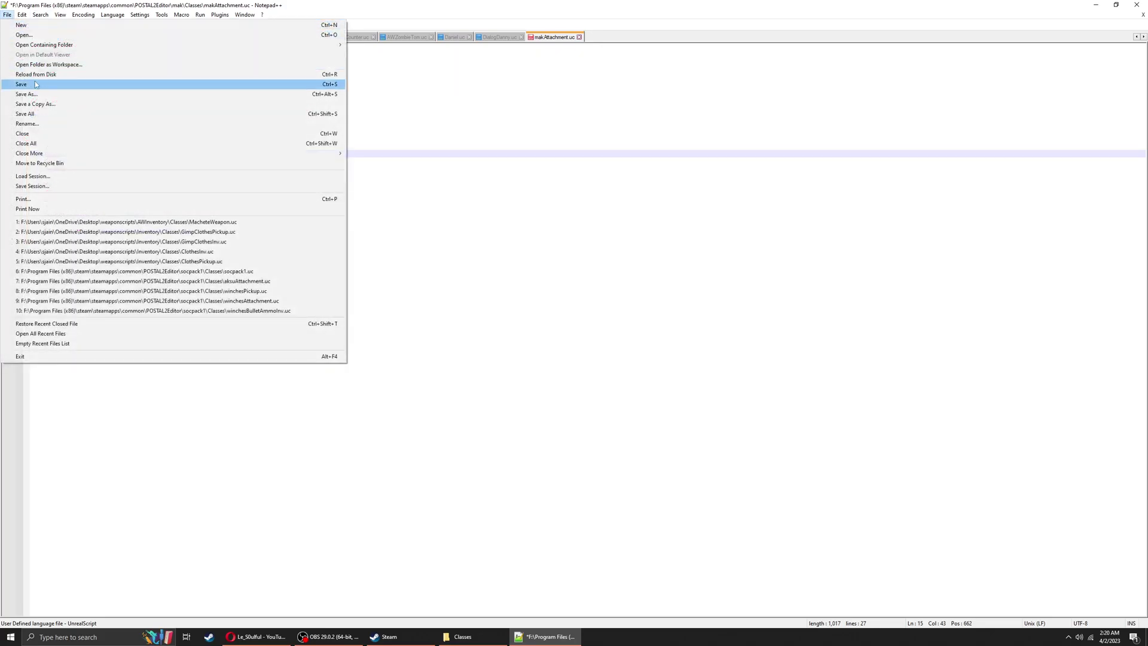
pyautogui.click(323, 85)
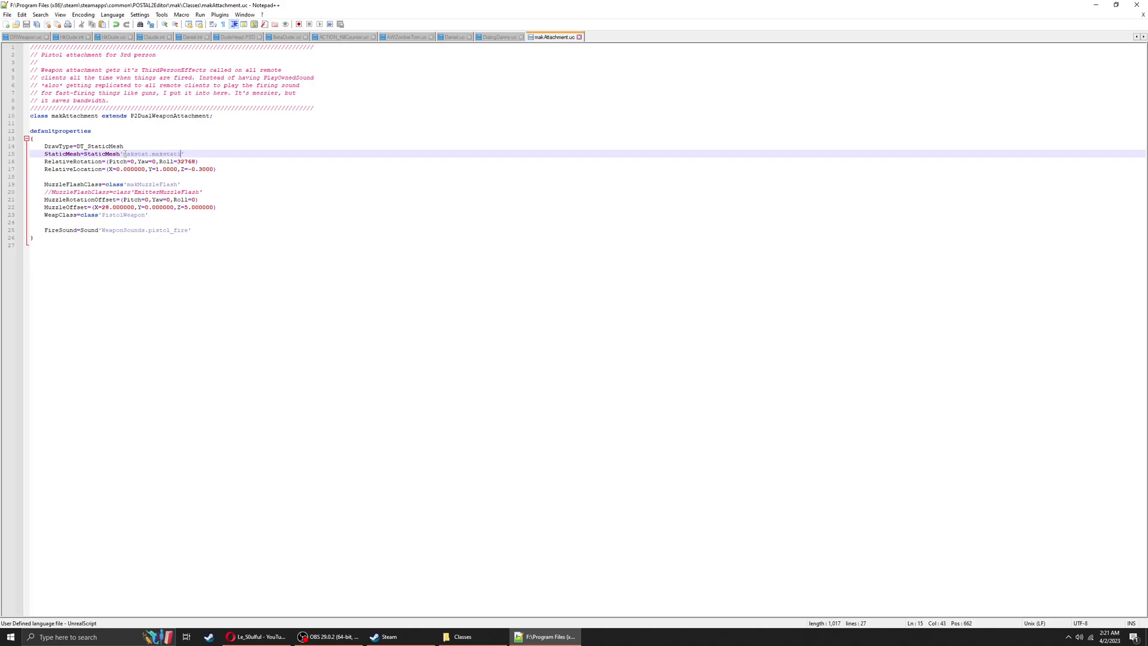
pyautogui.click(1137, 4)
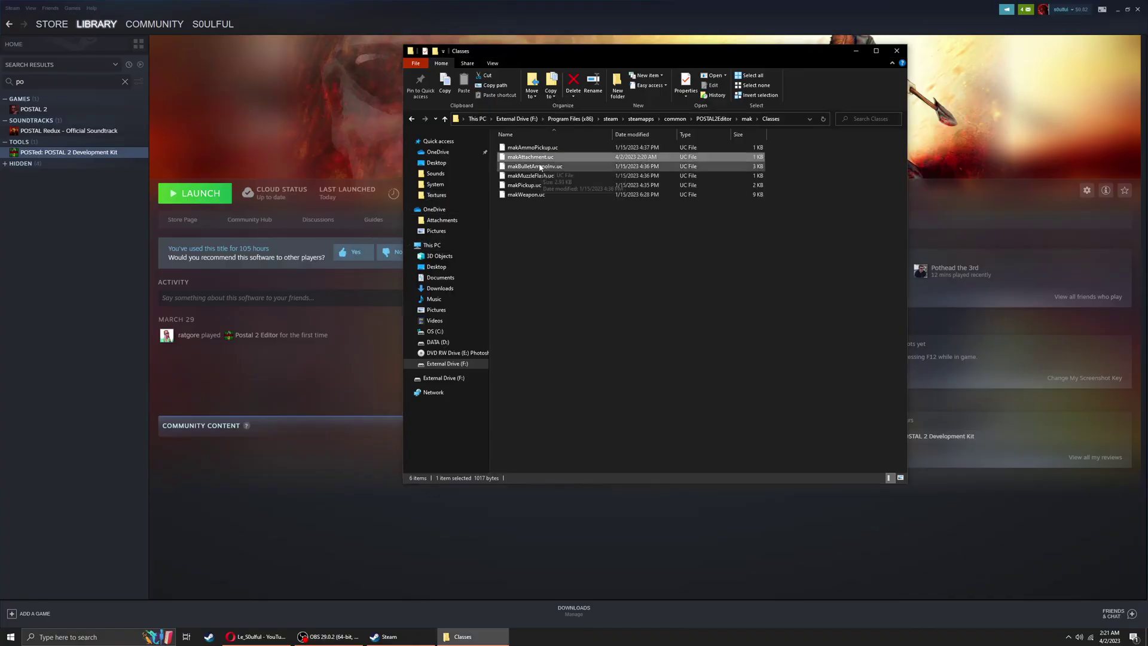
# Open makPickup.uc from the Classes folder in Notepad++
pyautogui.rightClick(545, 185)
pyautogui.rightClick(526, 184)
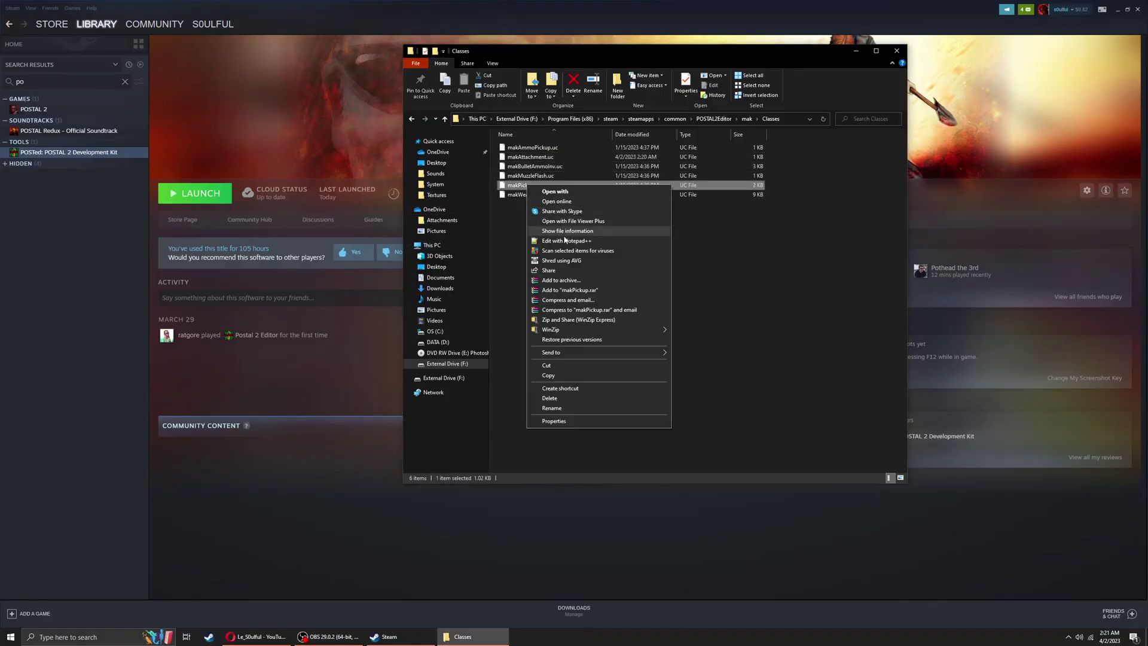
pyautogui.click(558, 241)
pyautogui.press('Return')
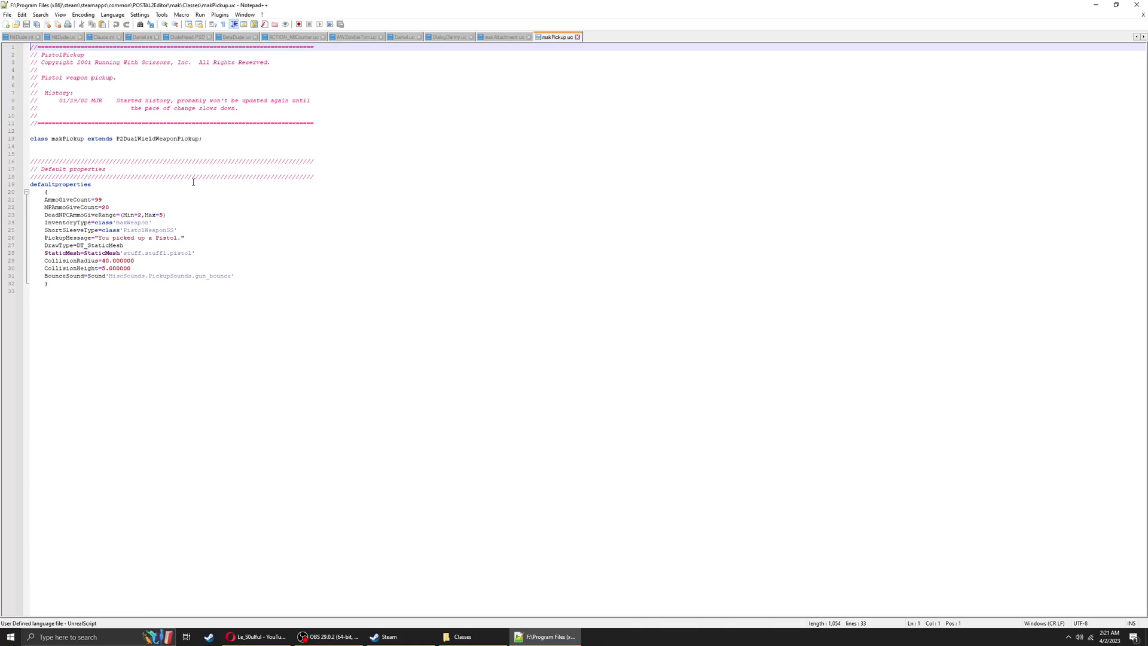
# Replace the StaticMesh reference in makPickup.uc with makstat.makstat1, save the script and close Notepad++
pyautogui.moveTo(124, 253); pyautogui.dragTo(193, 253)
pyautogui.hotkey('ctrl', 'v')
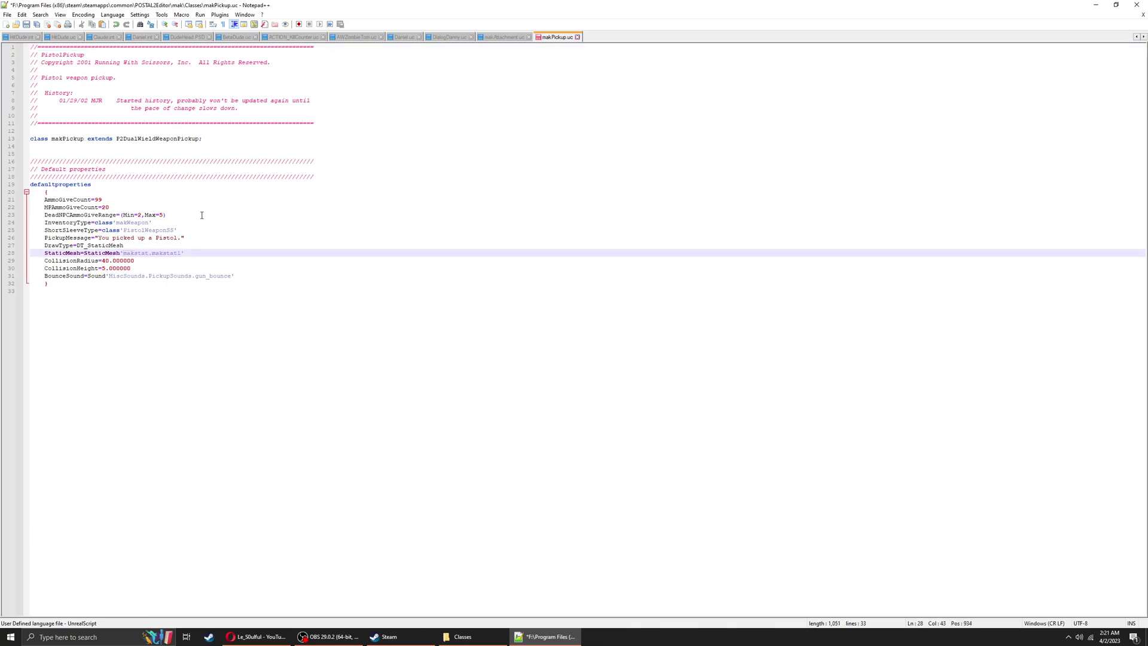
pyautogui.click(7, 14)
pyautogui.click(36, 84)
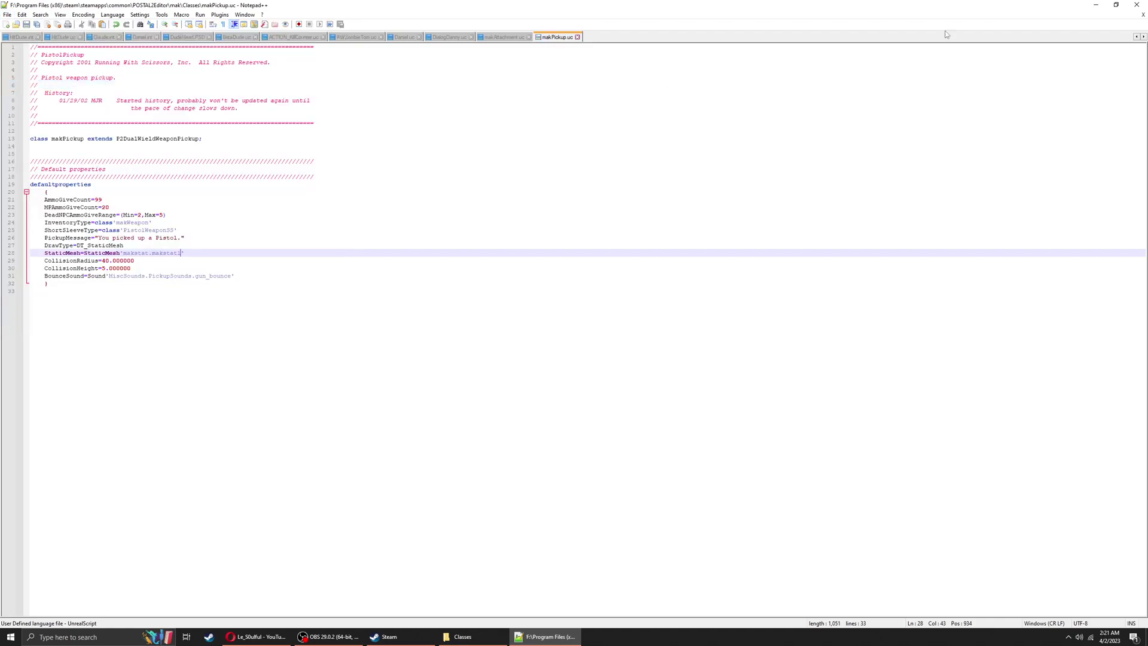
pyautogui.click(1137, 5)
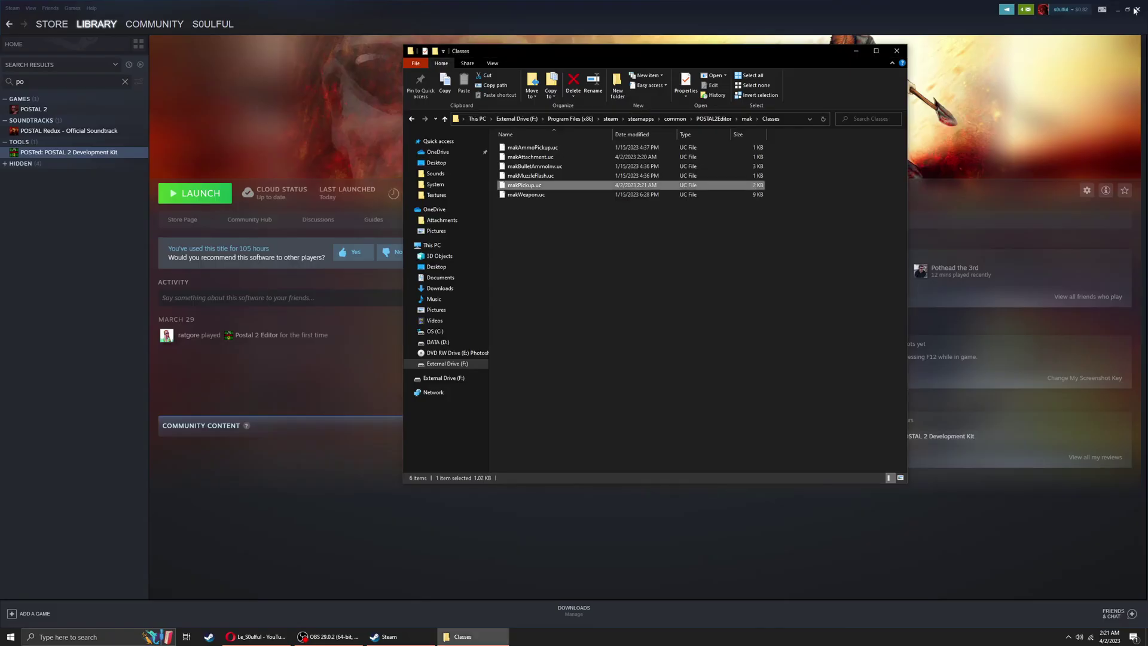
# Go to the POSTAL2Editor System folder and delete the old compiled package mak.u
pyautogui.hotkey('alt', 'Up')
pyautogui.hotkey('alt', 'Up')
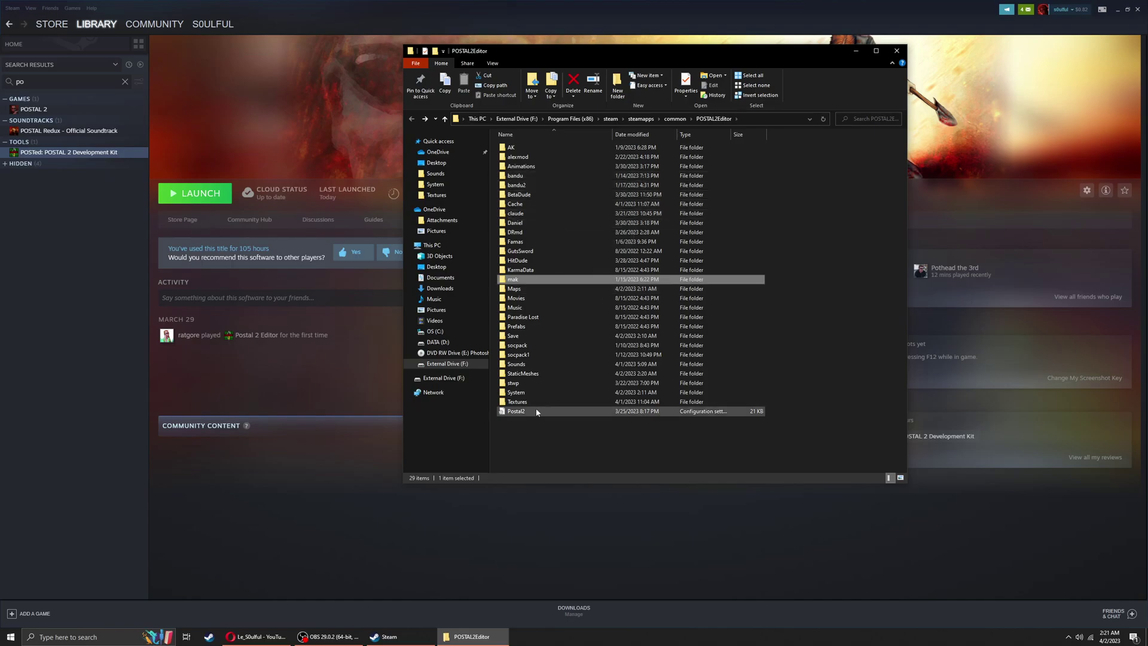
pyautogui.doubleClick(537, 391)
pyautogui.scroll(-6, 579, 280)
pyautogui.scroll(-20, 579, 278)
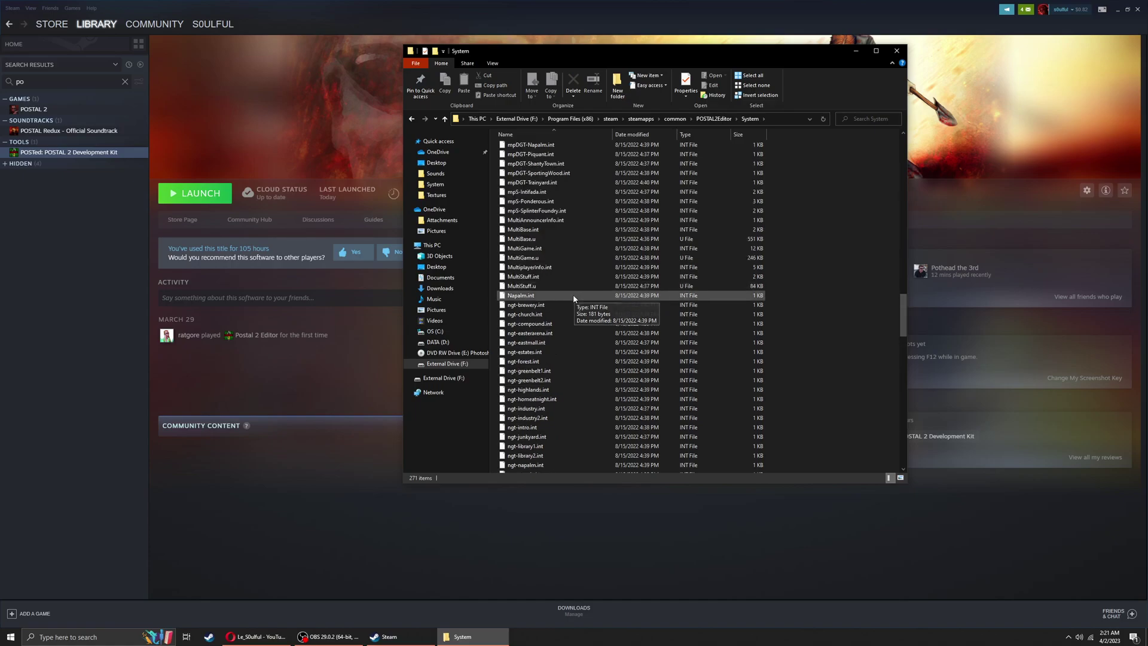
pyautogui.scroll(8, 573, 296)
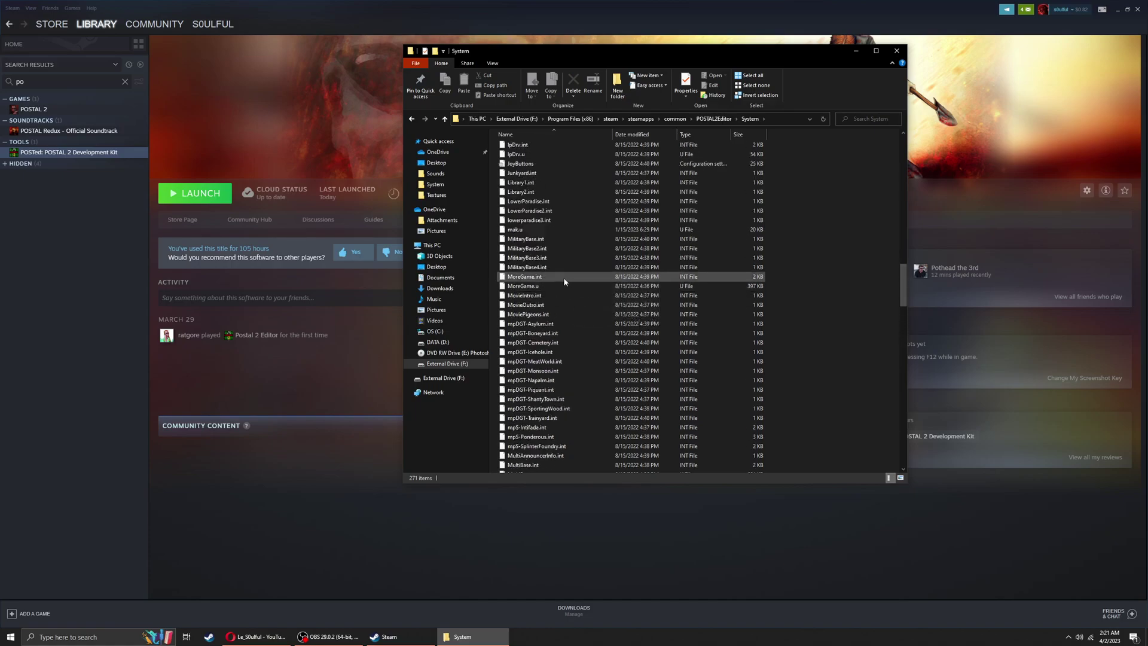
pyautogui.click(550, 231)
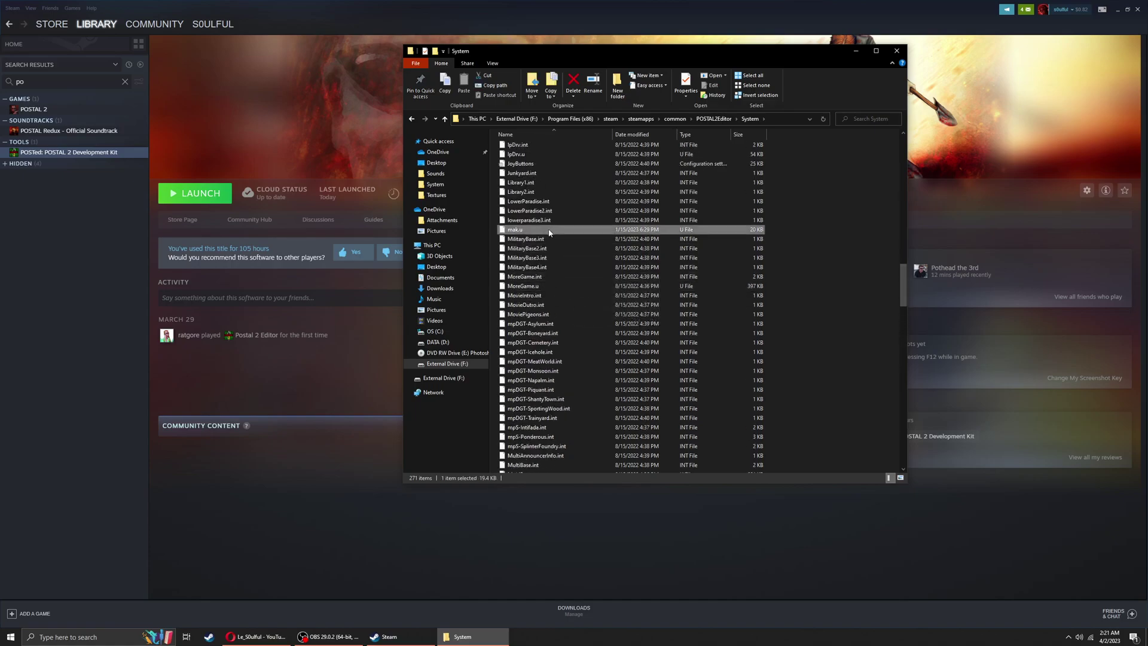
pyautogui.press('Delete')
# Run the UCompiler batch file in the System folder to recompile the scripts, then close the folder window
pyautogui.scroll(-20, 589, 299)
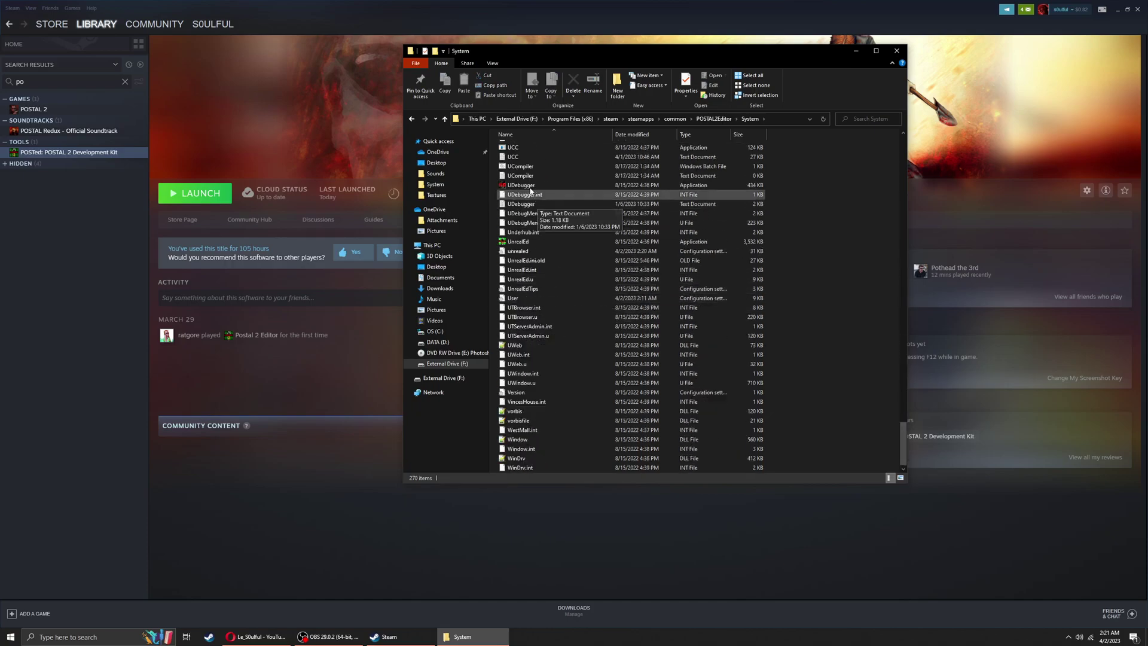
pyautogui.doubleClick(521, 166)
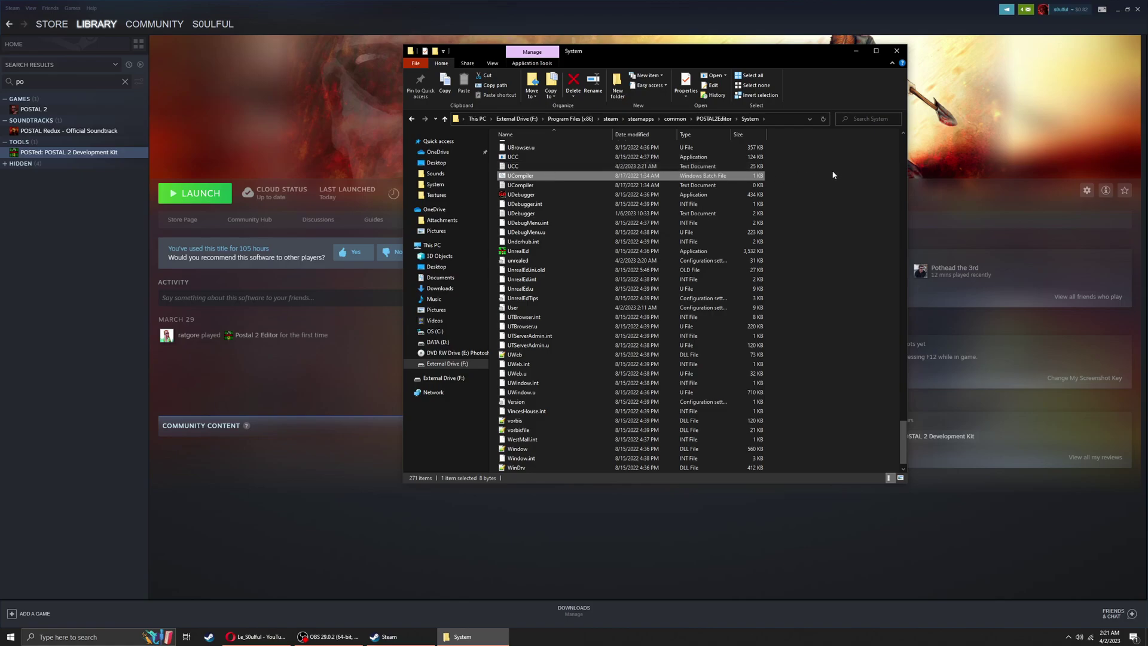
pyautogui.scroll(2, 833, 175)
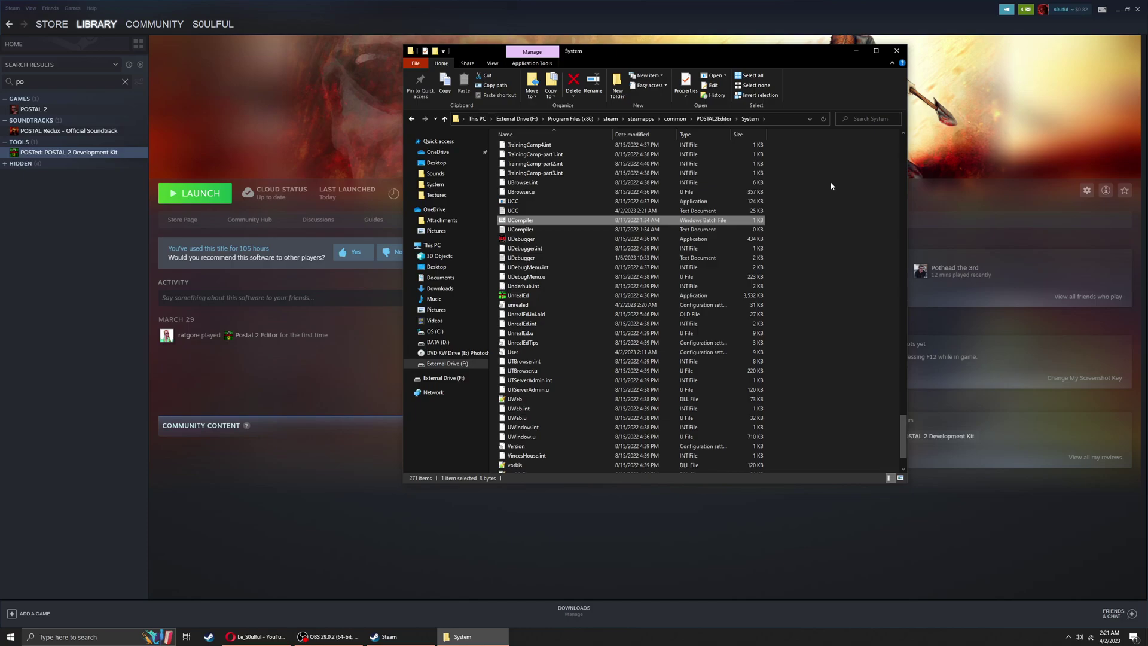
pyautogui.press('BackSpace')
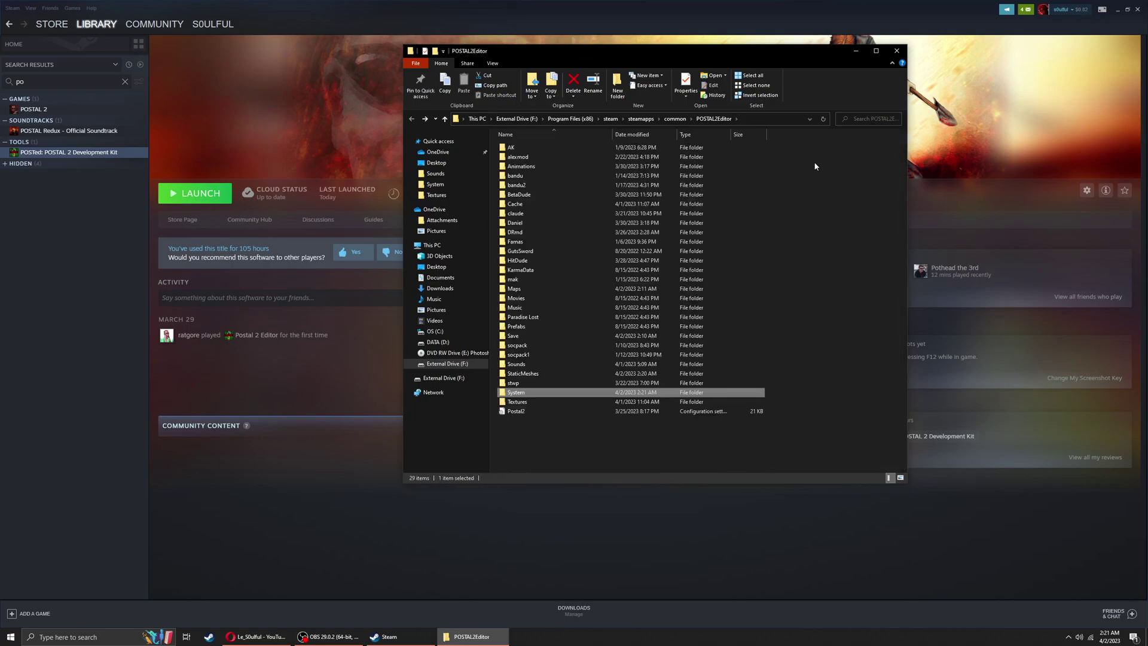
pyautogui.click(897, 51)
# Launch POSTed from Steam, close the texture browser and open the recent map TestMap.fuk
pyautogui.click(198, 193)
pyautogui.click(610, 418)
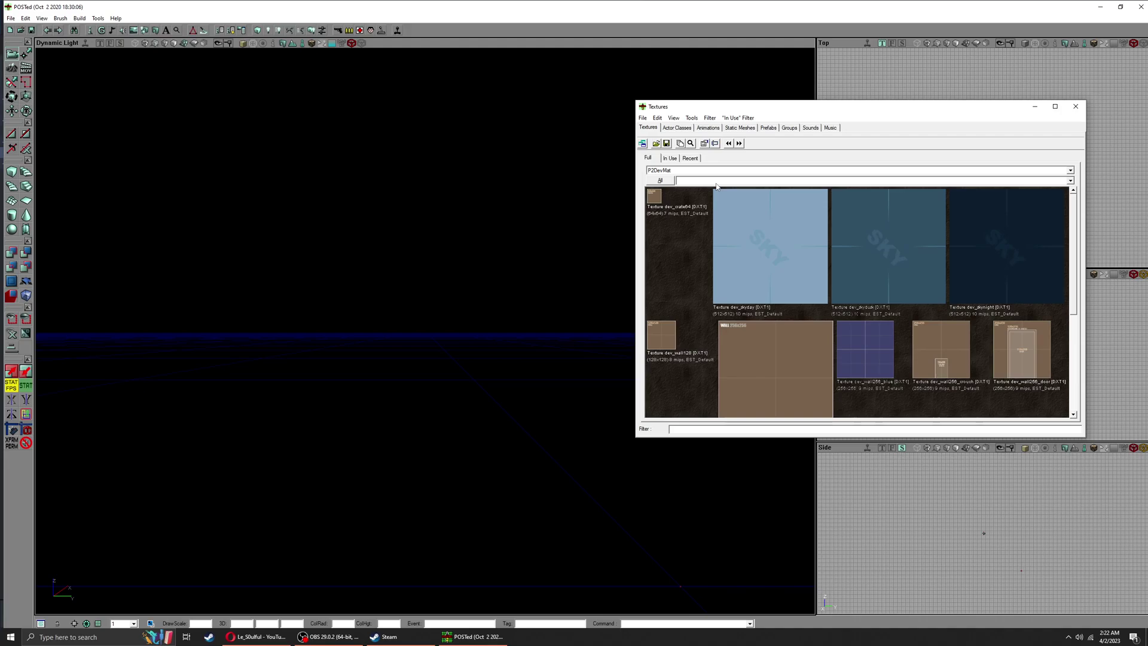
pyautogui.click(1076, 106)
pyautogui.click(11, 18)
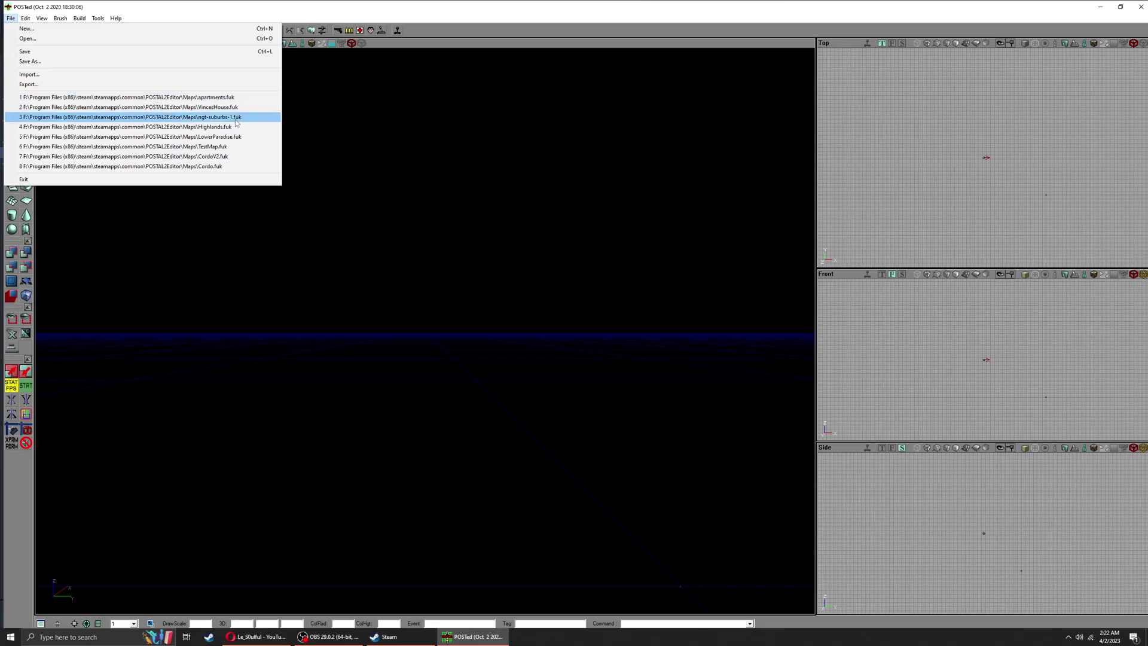
pyautogui.click(237, 149)
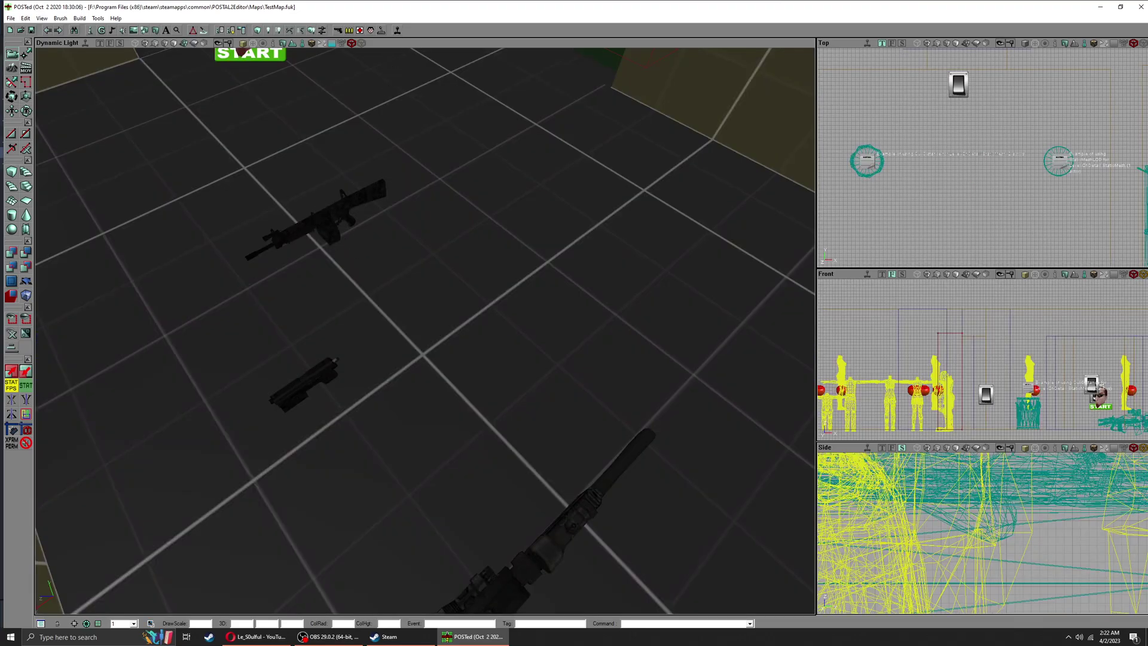
# Delete the three weapon pickups lying on the floor near the player start
pyautogui.click(323, 211)
pyautogui.press('Delete')
pyautogui.click(323, 378)
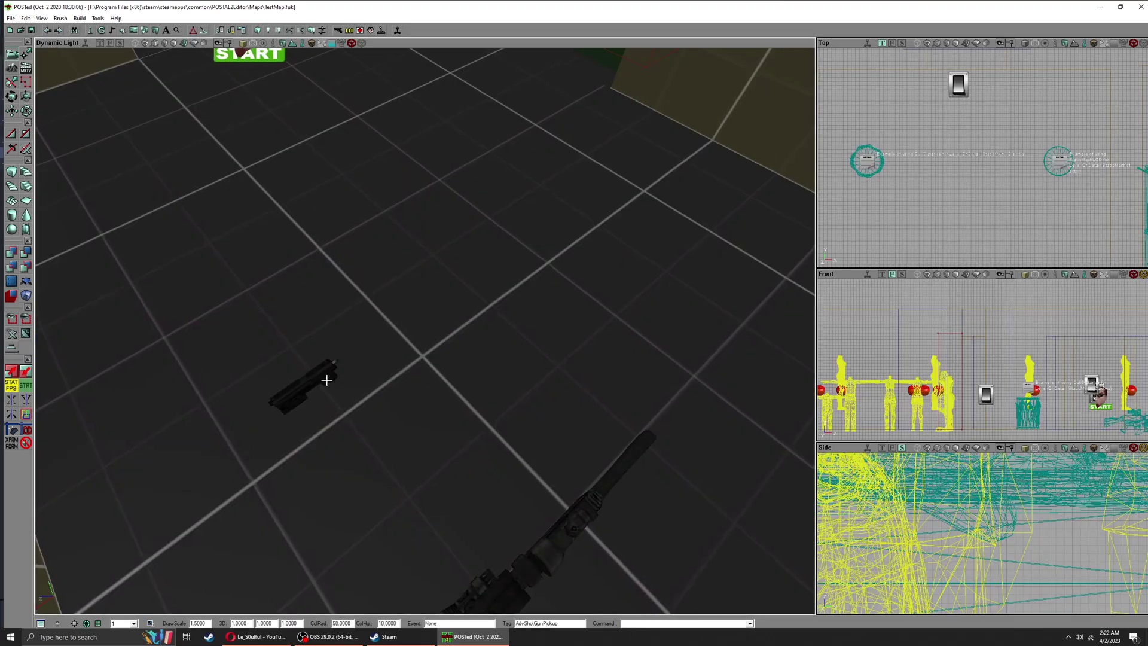
pyautogui.press('Delete')
pyautogui.click(588, 501)
pyautogui.press('Delete')
# Load the mak.u class package into the actor class browser
pyautogui.click(88, 30)
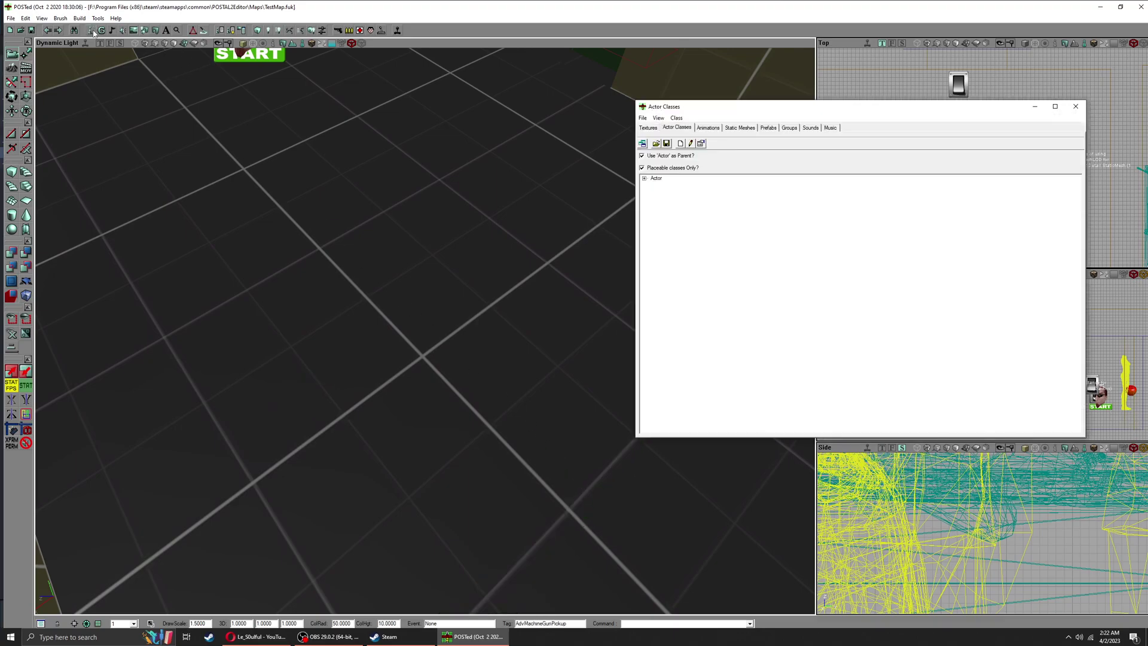
pyautogui.click(644, 116)
pyautogui.click(662, 127)
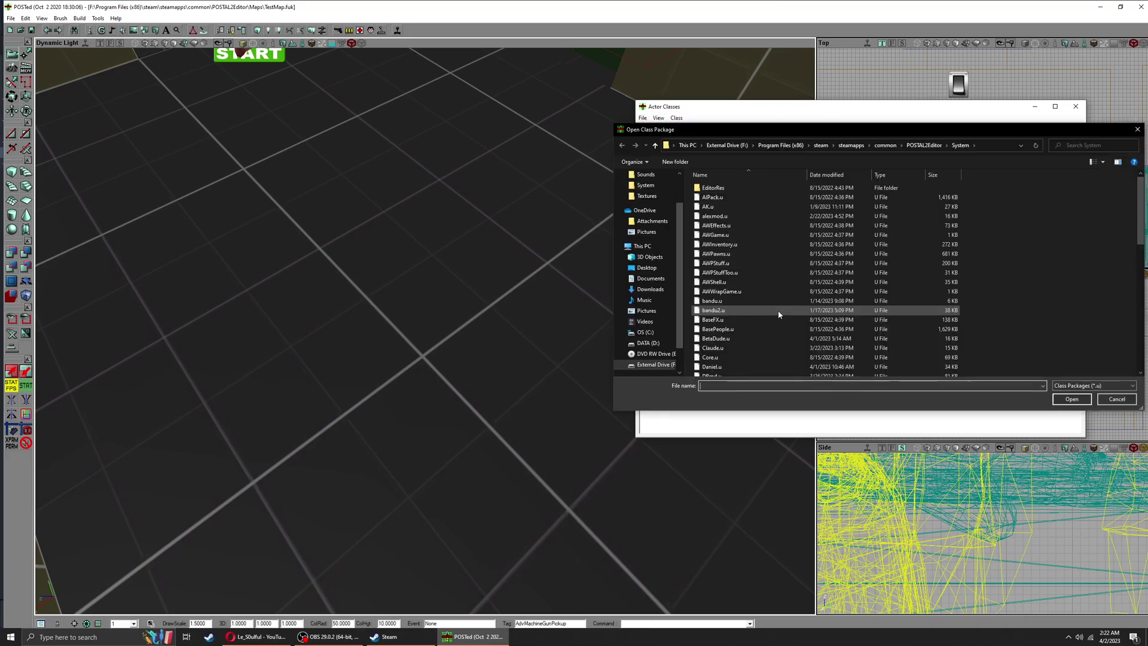
pyautogui.scroll(-8, 775, 304)
pyautogui.doubleClick(749, 288)
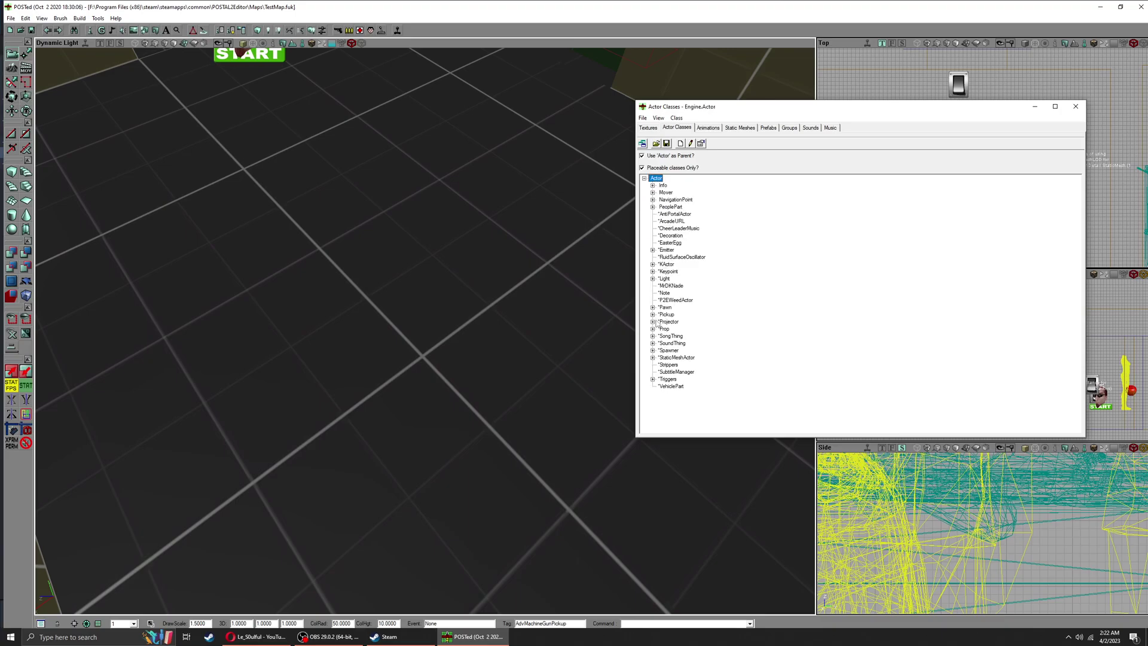
# Expand Pickup, WeaponPickup, P2WeaponPickup and P2DualWieldWeaponPickup in the Actor class tree and select makPickup
pyautogui.click(653, 315)
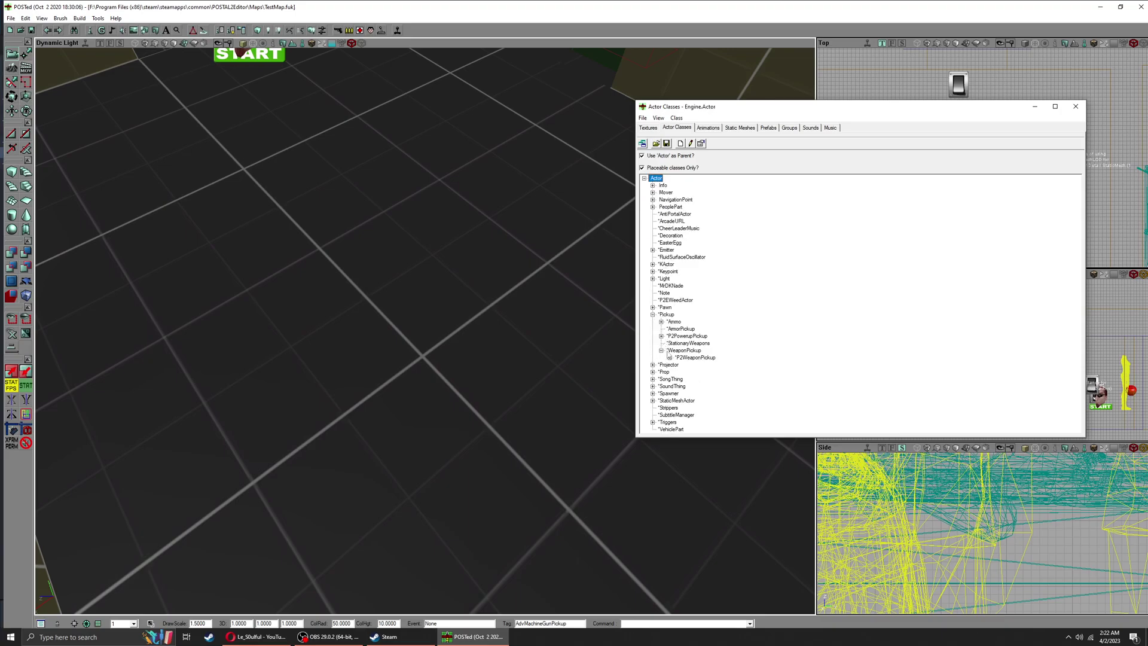
pyautogui.click(667, 357)
pyautogui.click(661, 351)
pyautogui.doubleClick(679, 347)
pyautogui.click(1137, 303)
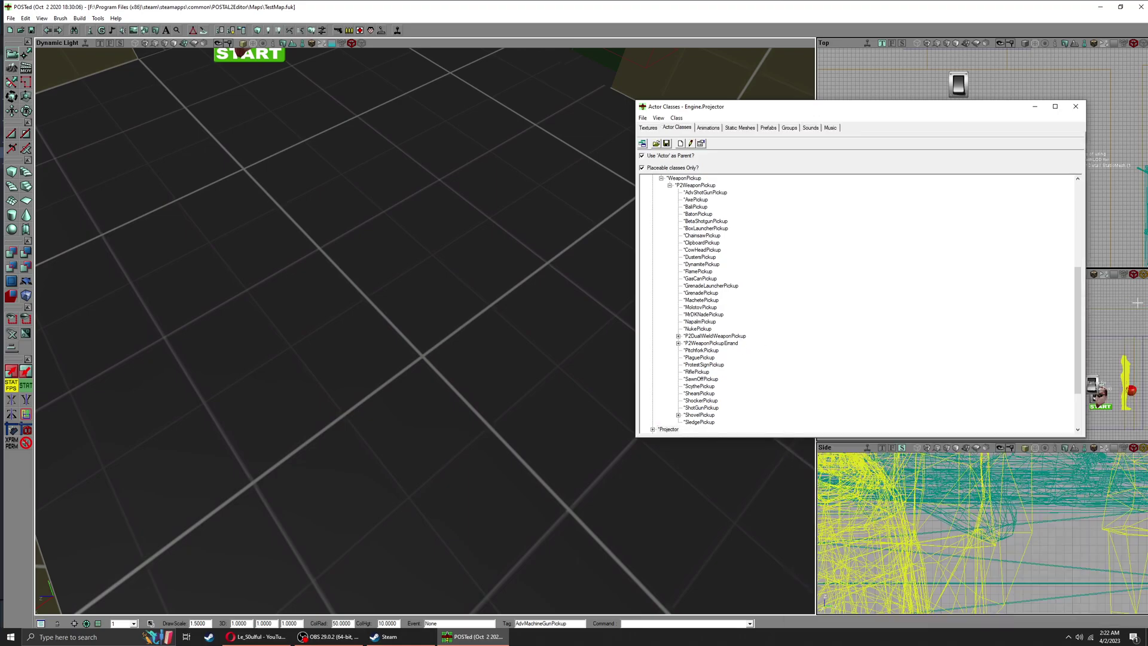
pyautogui.click(678, 336)
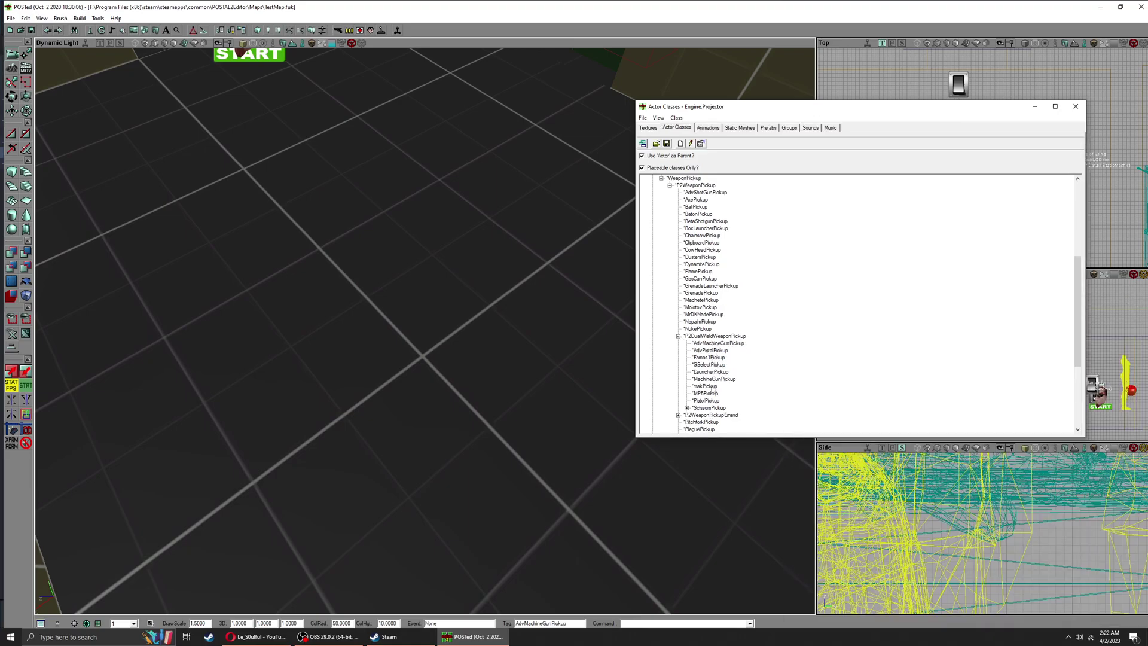
pyautogui.click(706, 386)
# Add the makPickup to the floor near the player start, view it up close and close the class browser
pyautogui.click(443, 376)
pyautogui.rightClick(447, 377)
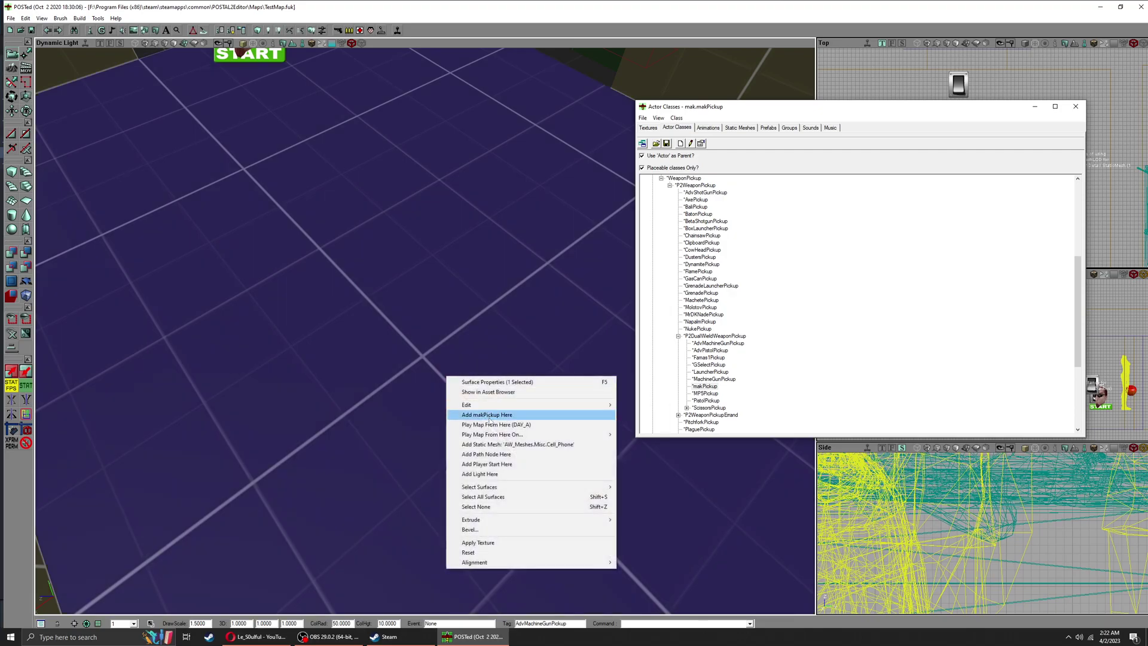
pyautogui.click(489, 419)
pyautogui.moveTo(474, 328)
pyautogui.mouseDown()
pyautogui.moveTo(474, 359)
pyautogui.moveTo(474, 328)
pyautogui.mouseUp()
pyautogui.moveTo(475, 328); pyautogui.dragTo(443, 275, button='right')
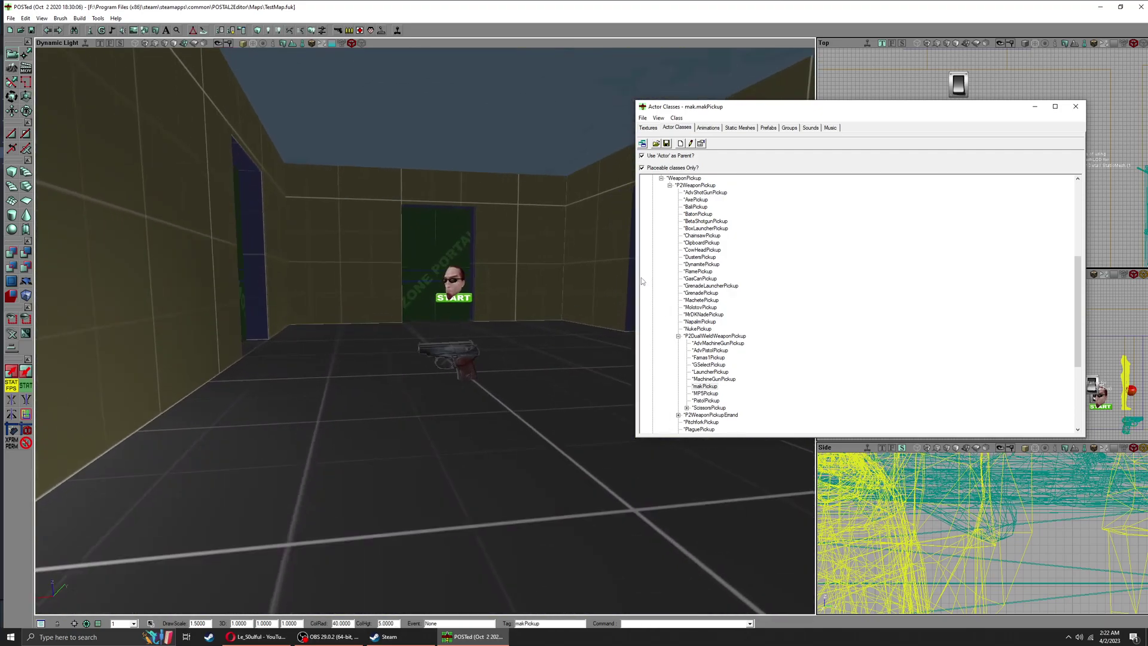
pyautogui.click(1076, 106)
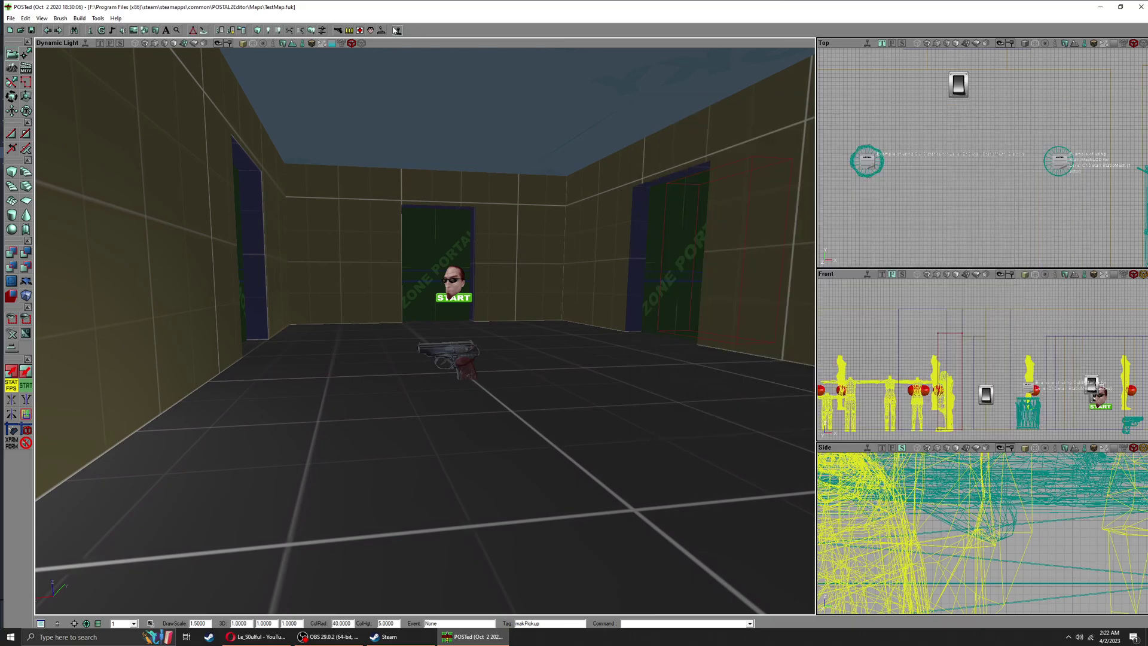
# Play-test the map, pick up and fire the pistol, and examine its model while walking through the weapons room
pyautogui.click(396, 30)
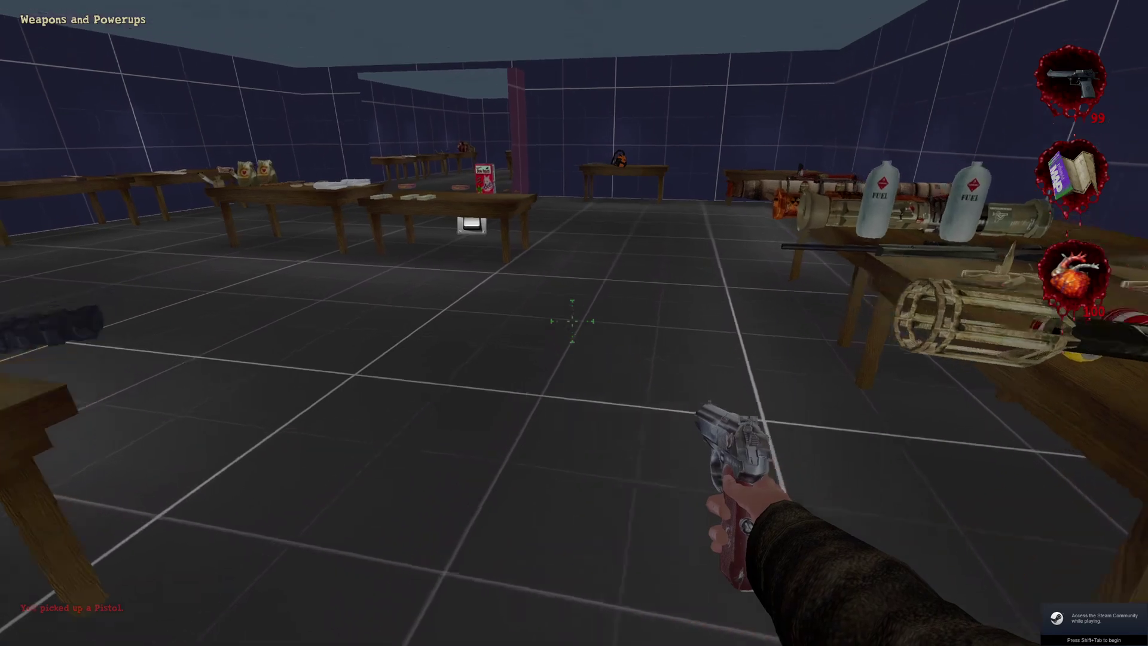
pyautogui.press('w')
pyautogui.click(572, 321)
pyautogui.click(572, 321)
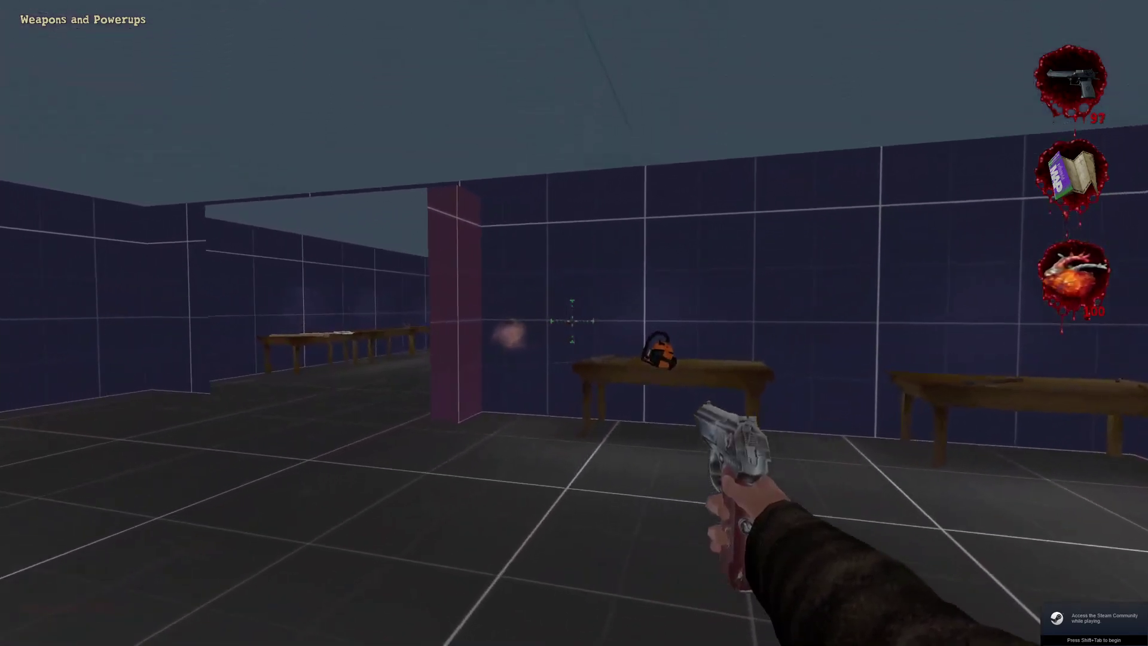
pyautogui.press('w')
pyautogui.press('a')
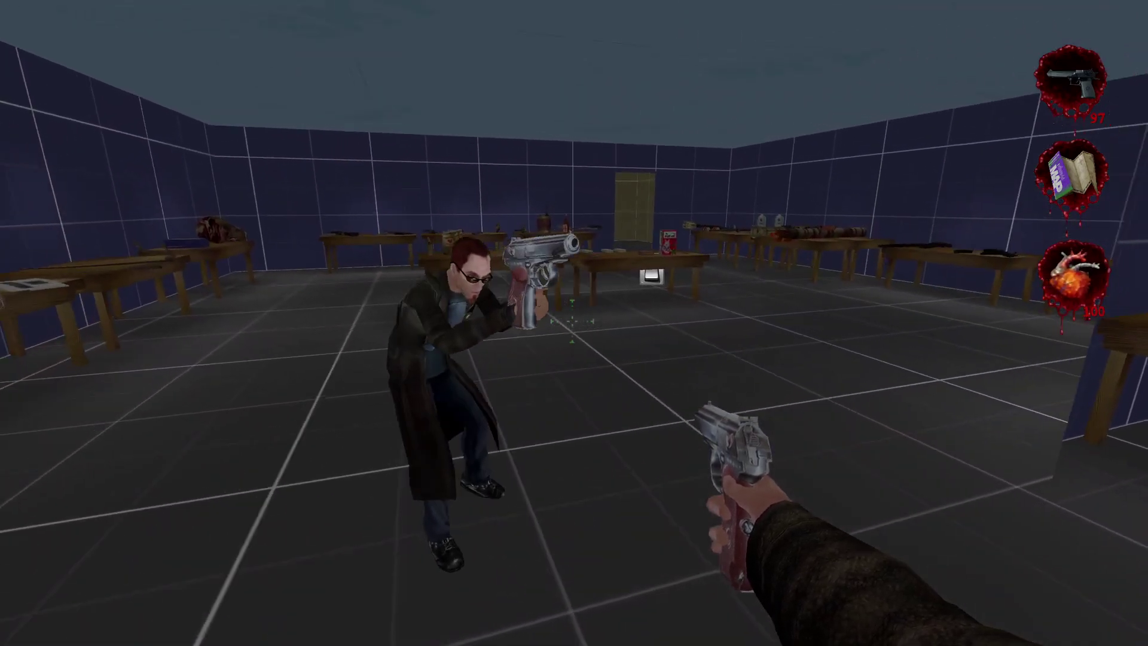
pyautogui.press('s')
pyautogui.press('w')
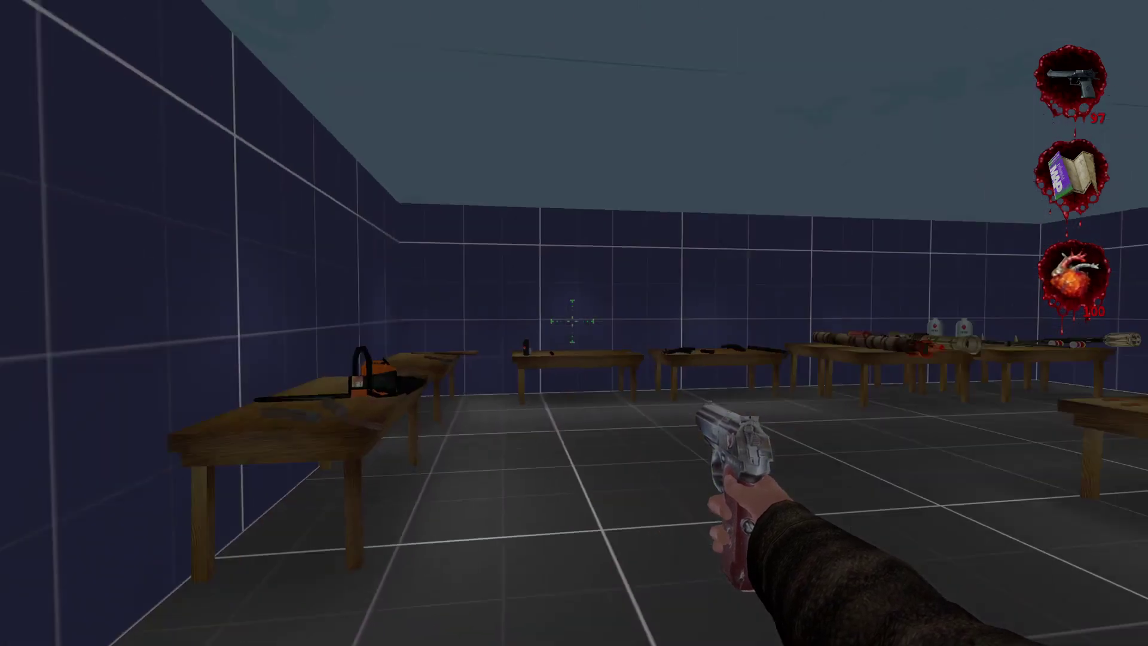
pyautogui.press('w')
# Open the options from the pause menu, return to play and fire several more pistol shots across the room
pyautogui.press('Escape')
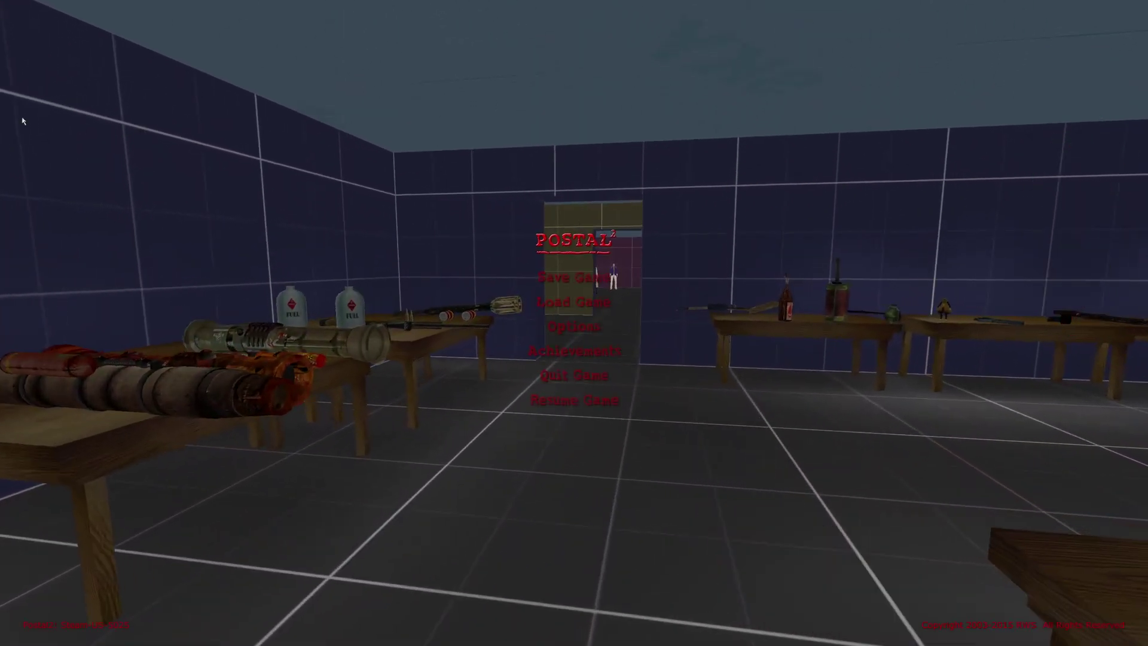
pyautogui.click(573, 332)
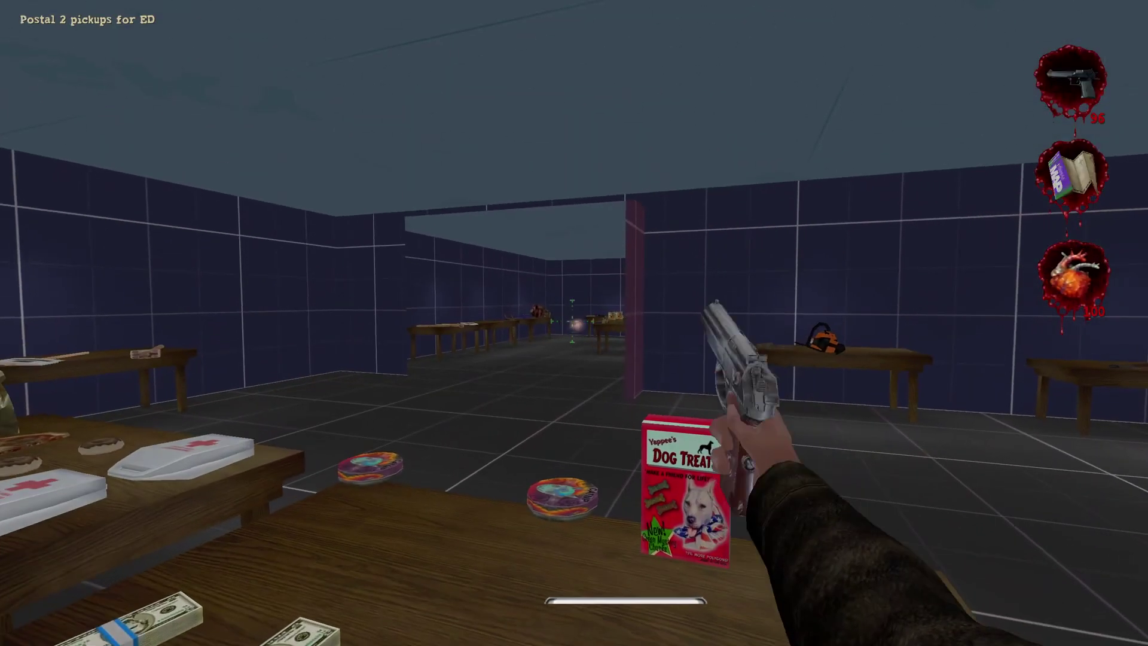
pyautogui.press('w')
pyautogui.click(572, 321)
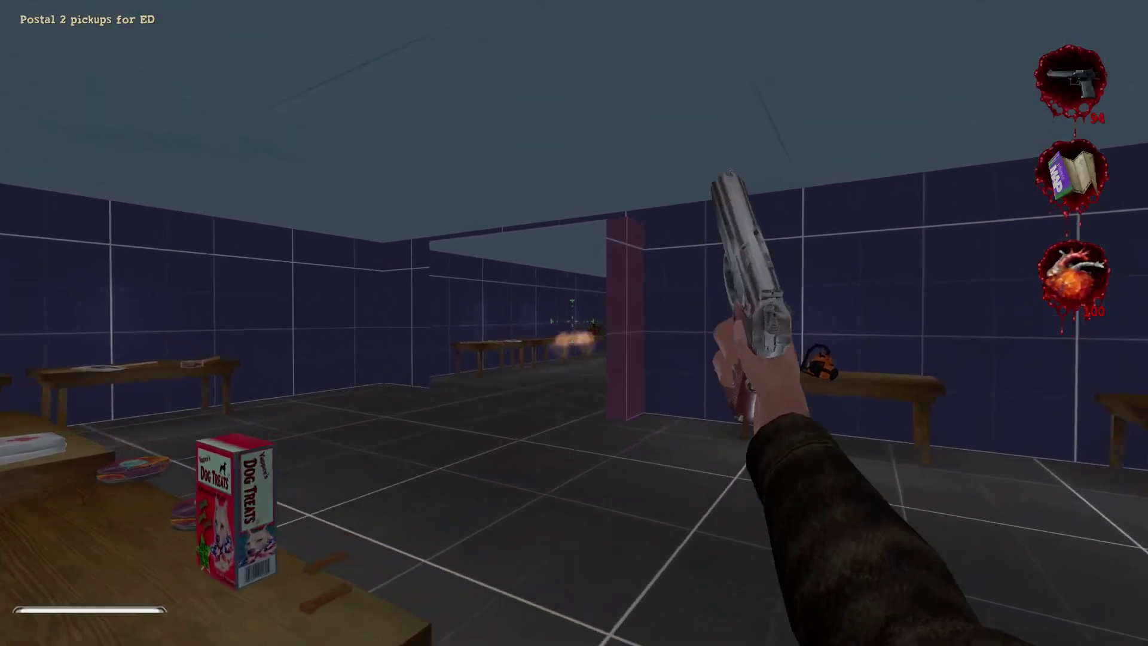
pyautogui.click(572, 321)
pyautogui.click(572, 321)
pyautogui.click(572, 322)
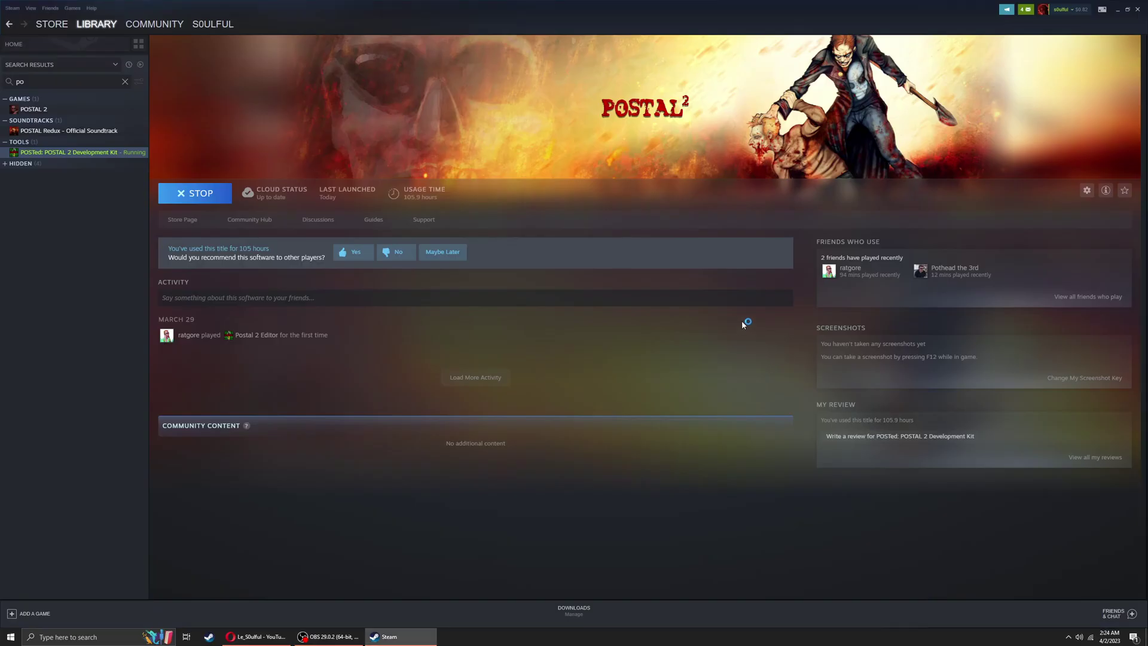
# Browse POSTed's local files to the mak Classes folder and open makWeapon.uc in Notepad++
pyautogui.click(1089, 190)
pyautogui.moveTo(1104, 232)
pyautogui.click(1062, 243)
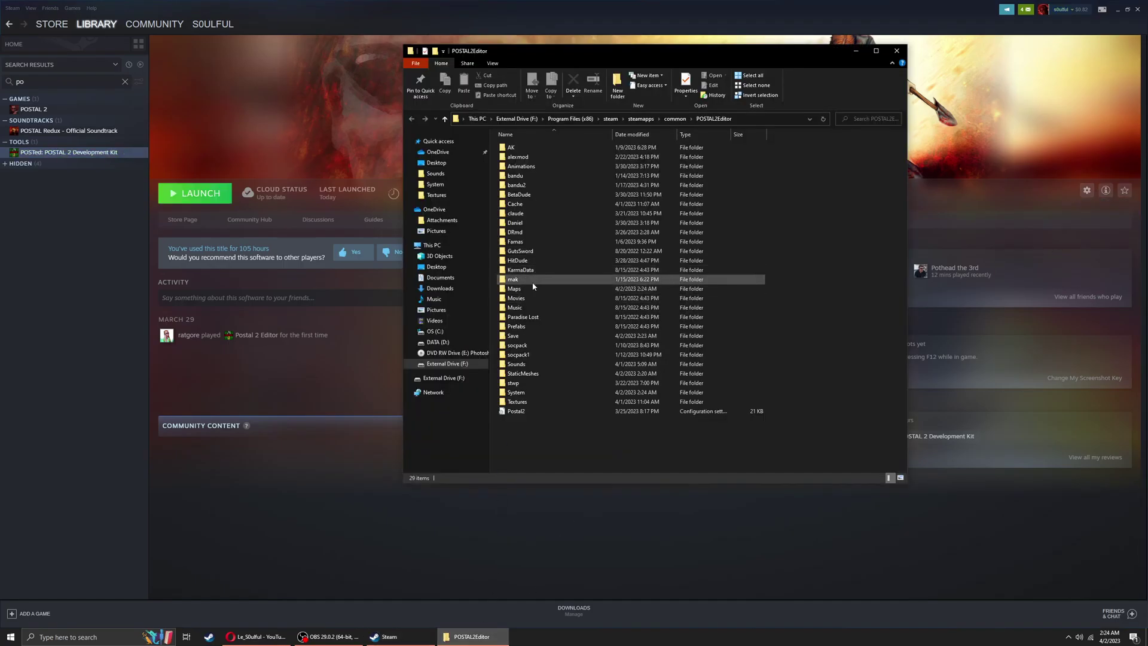
pyautogui.doubleClick(532, 282)
pyautogui.doubleClick(538, 148)
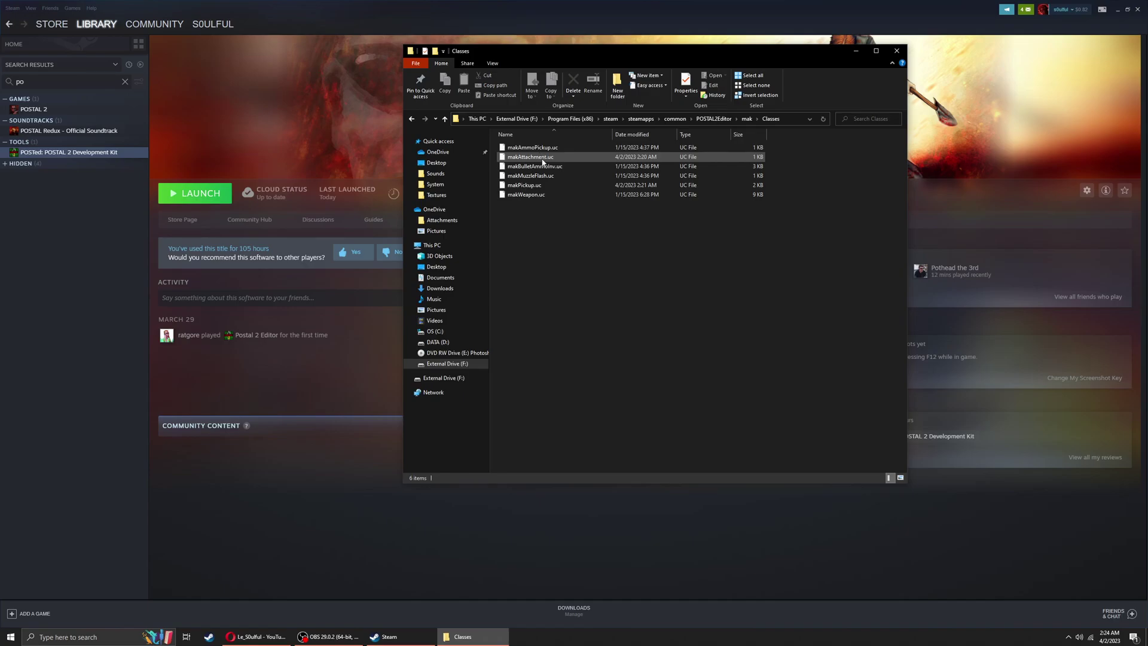
pyautogui.rightClick(542, 195)
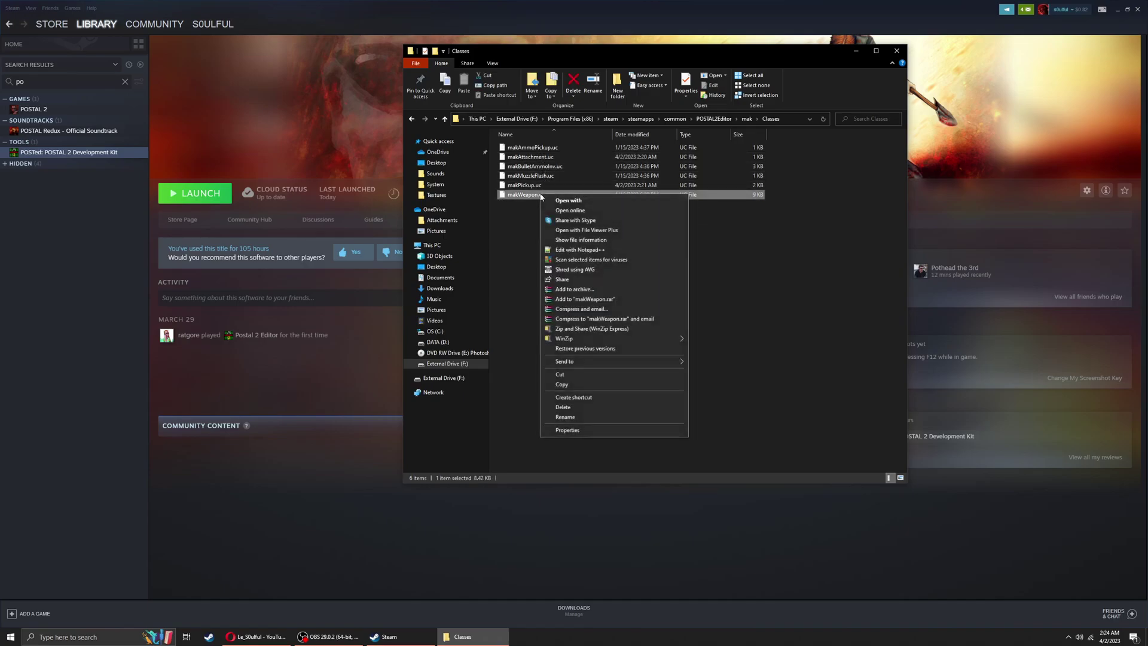
pyautogui.click(577, 249)
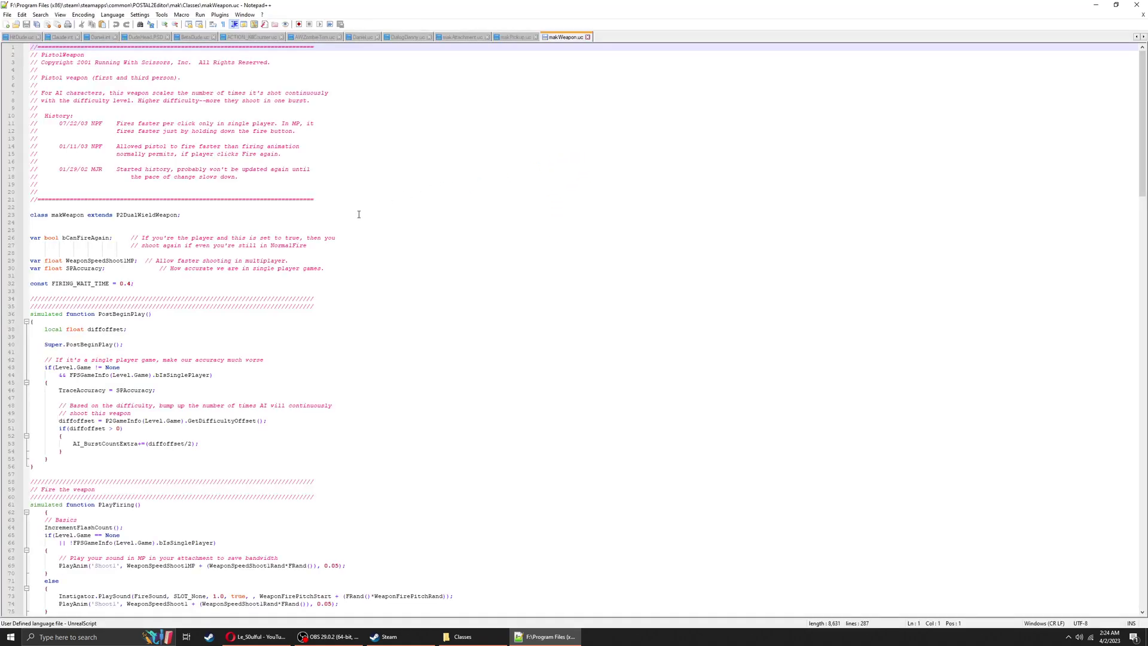
# Examine the FireSound reference in the default properties of makWeapon.uc, and close Notepad++ and the folder window
pyautogui.scroll(-20, 359, 214)
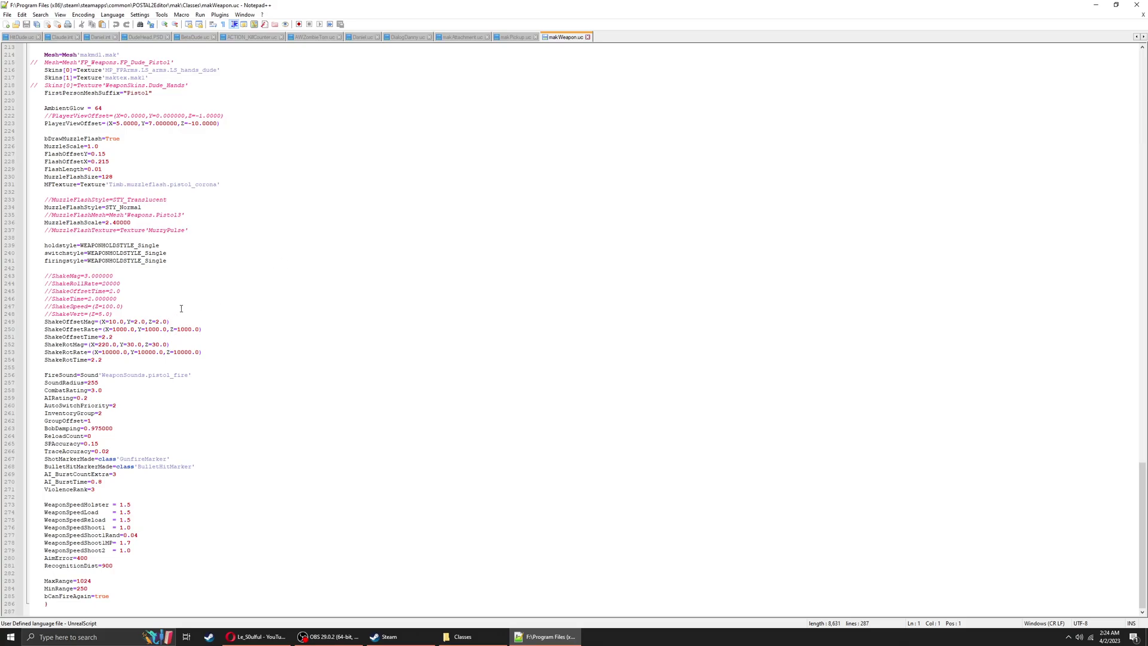
pyautogui.moveTo(605, 5); pyautogui.dragTo(703, 2)
pyautogui.moveTo(102, 376); pyautogui.dragTo(181, 377)
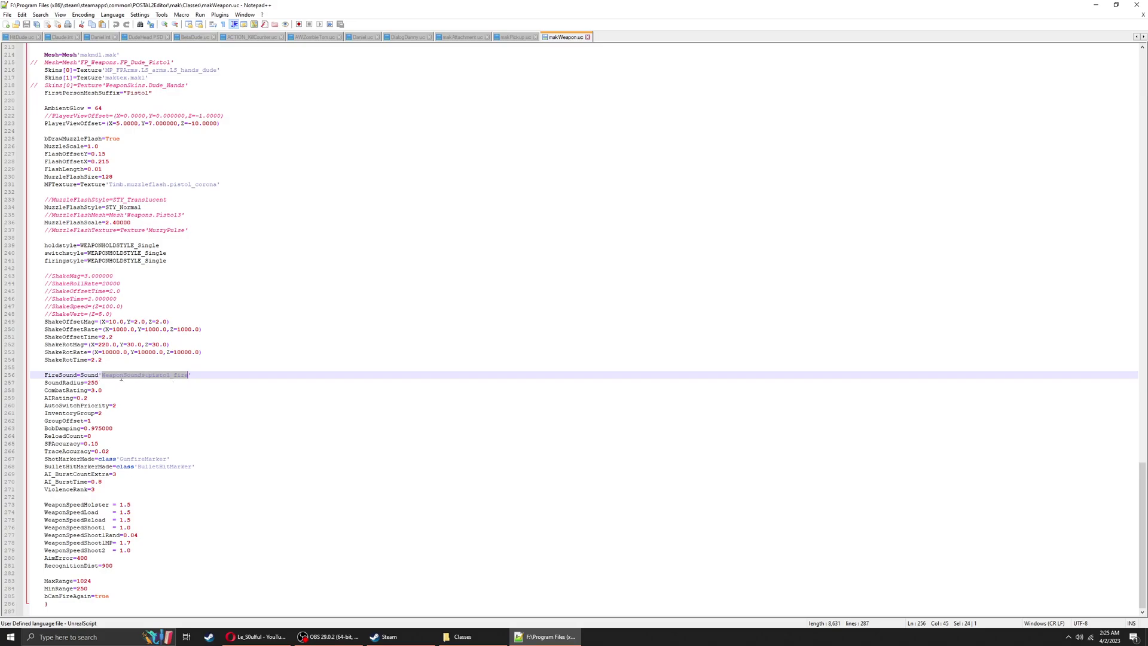
pyautogui.click(120, 376)
pyautogui.moveTo(111, 375); pyautogui.dragTo(157, 376)
pyautogui.hotkey('ctrl', 'z')
pyautogui.doubleClick(154, 376)
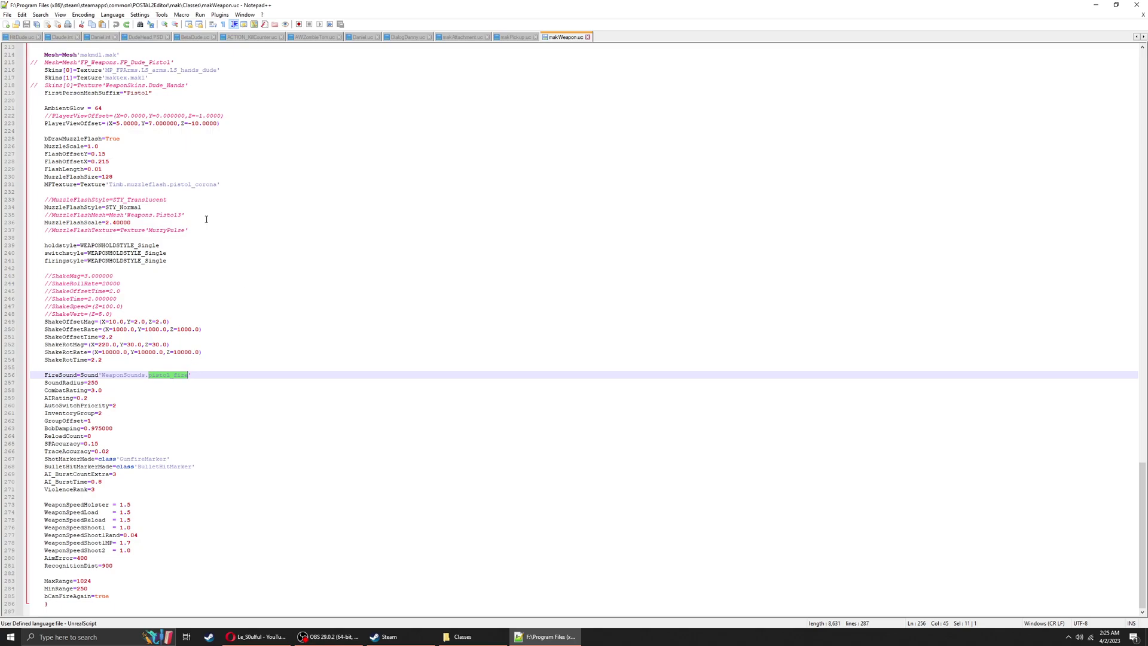
pyautogui.click(8, 15)
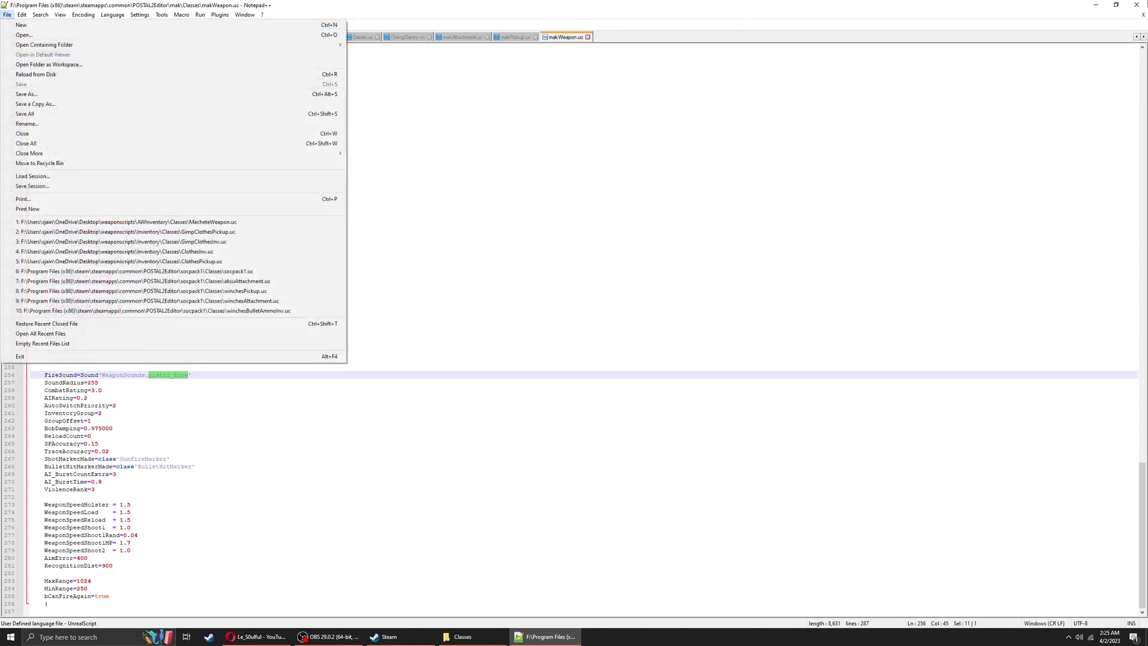
pyautogui.click(1136, 5)
pyautogui.click(1137, 5)
pyautogui.click(896, 49)
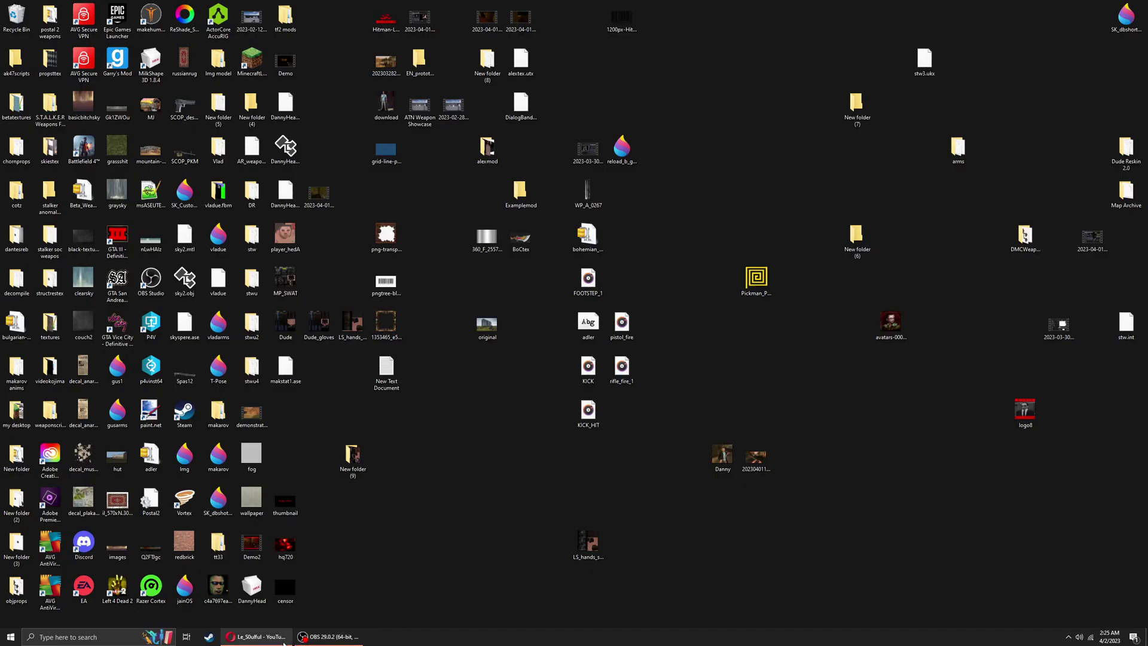
# Launch the POSTAL 2 Development Kit from the Steam library and bring up the file commands of its sound browser
pyautogui.click(208, 637)
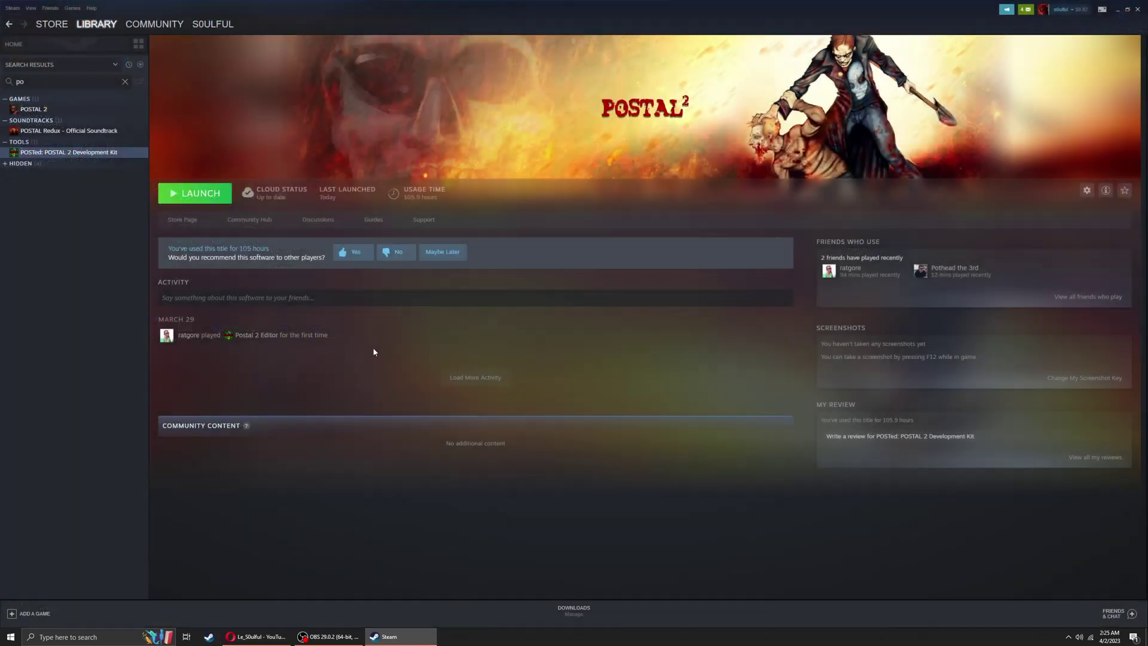
pyautogui.click(217, 201)
pyautogui.click(610, 419)
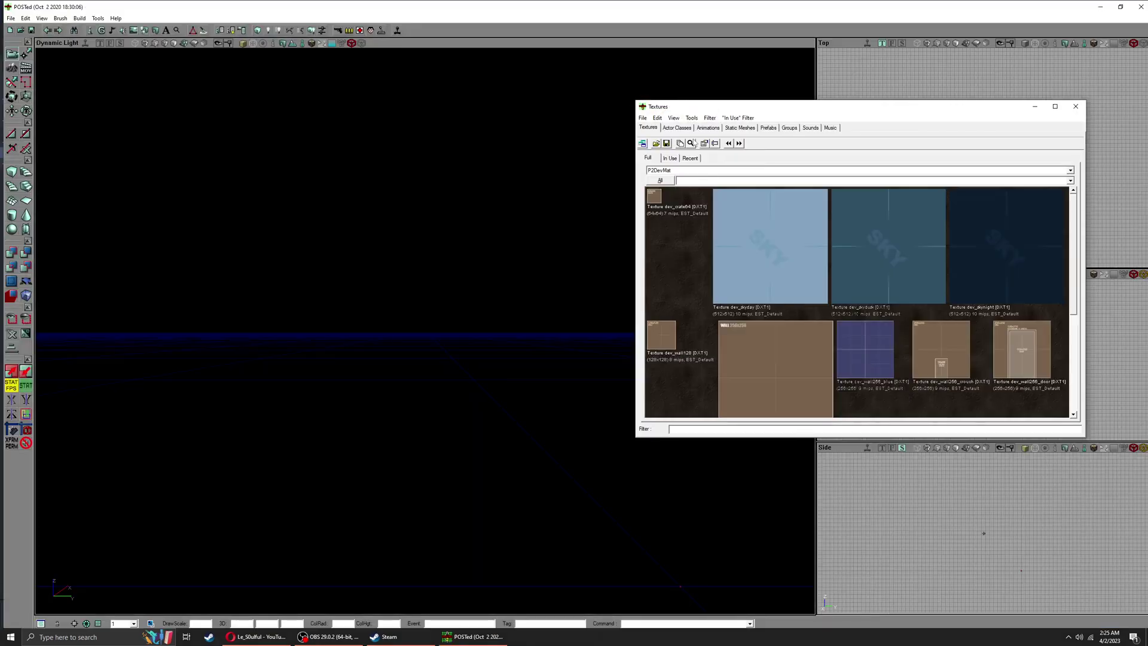
pyautogui.click(807, 128)
pyautogui.click(643, 119)
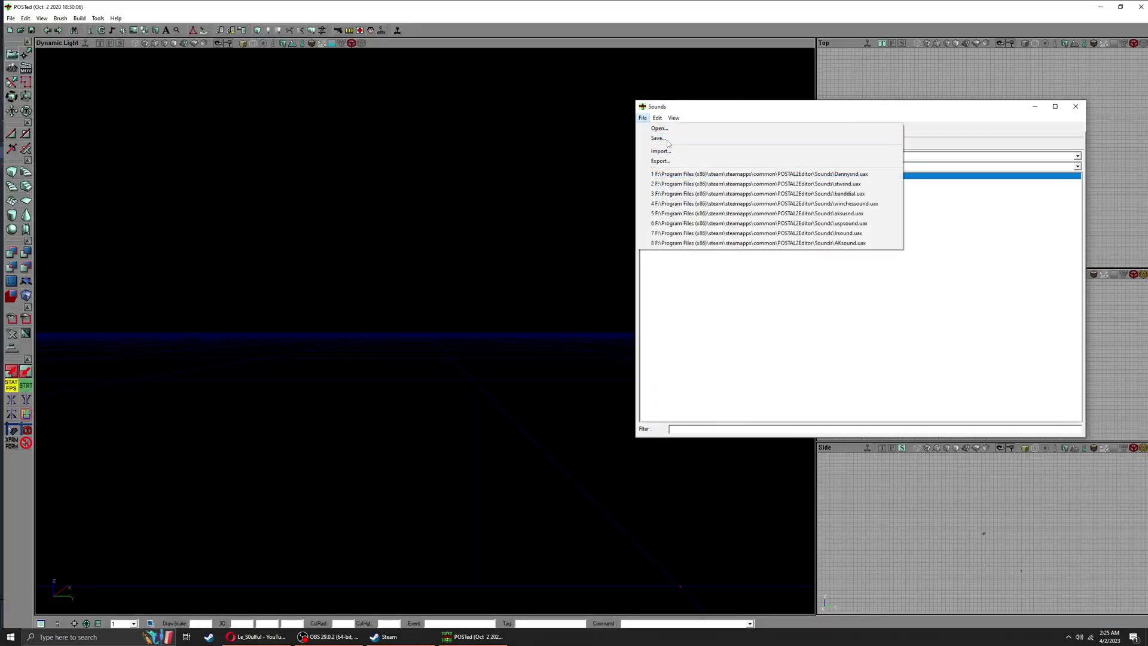
# Import the rifle_fire_1 sound from the desktop into a package named testsnd
pyautogui.click(658, 149)
pyautogui.scroll(-10, 691, 234)
pyautogui.click(727, 371)
pyautogui.doubleClick(727, 372)
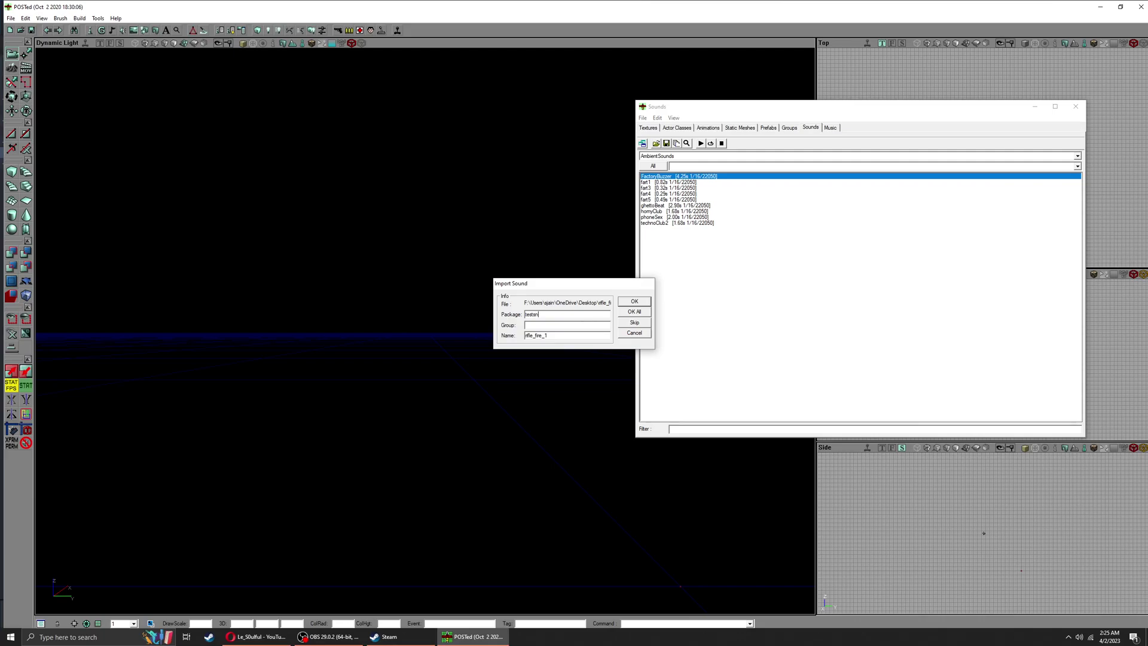
pyautogui.press('Return')
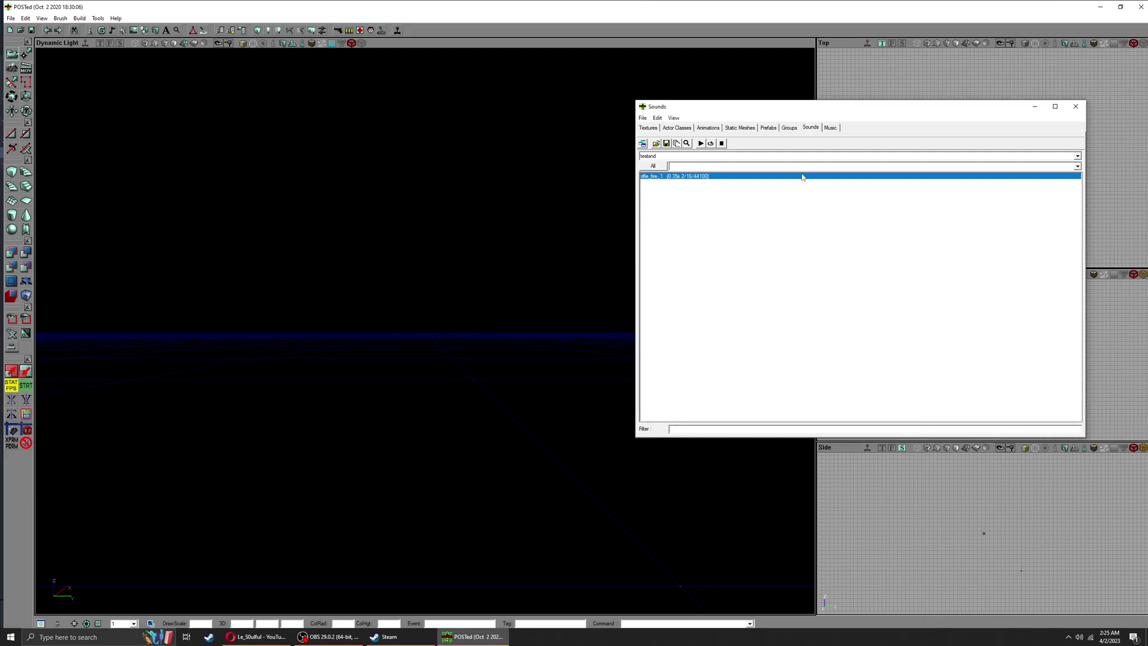
# Copy the name of the rifle_fire_1 sound and close the level editor without saving the testsnd package
pyautogui.rightClick(717, 177)
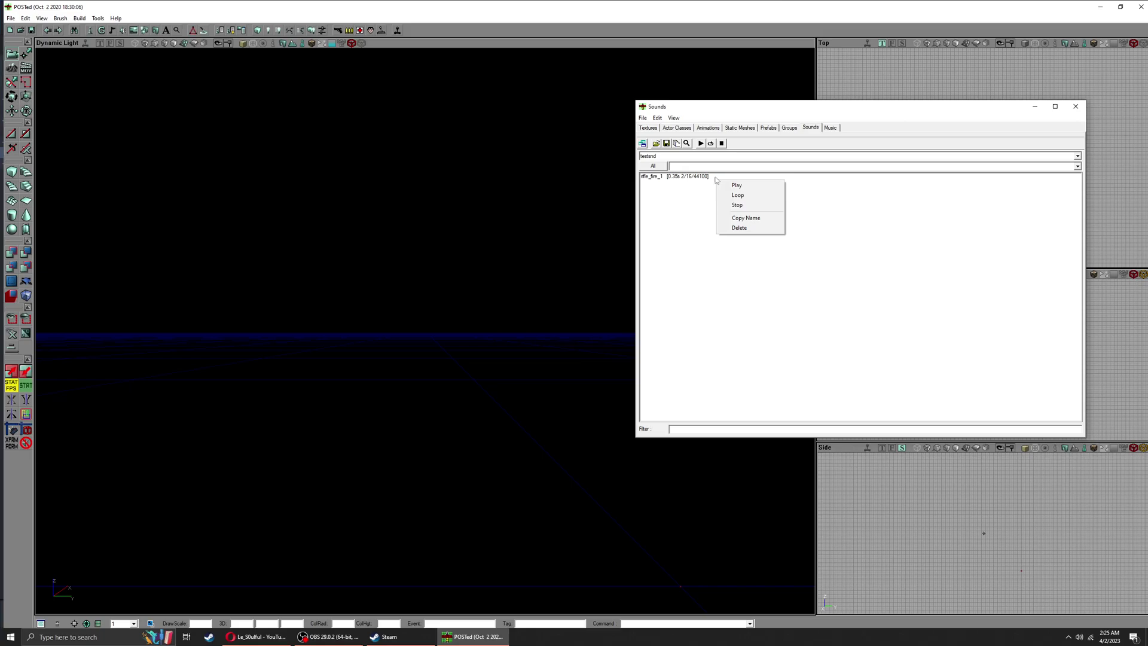
pyautogui.click(740, 212)
pyautogui.hotkey('alt', 'Tab')
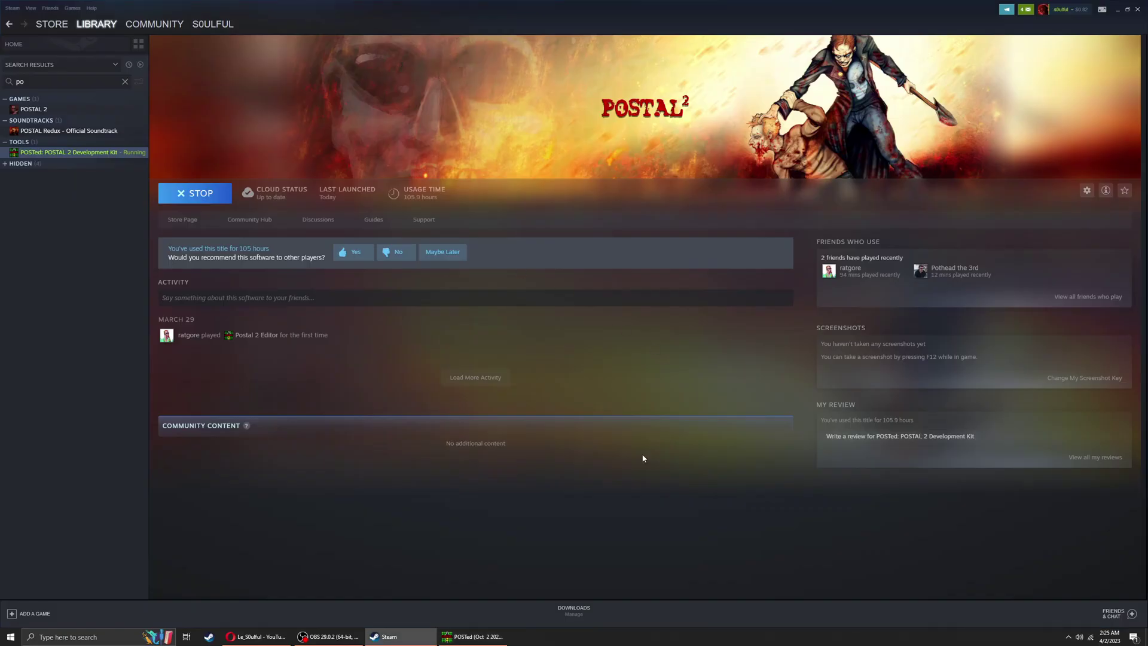
pyautogui.hotkey('alt', 'Tab')
pyautogui.click(1138, 5)
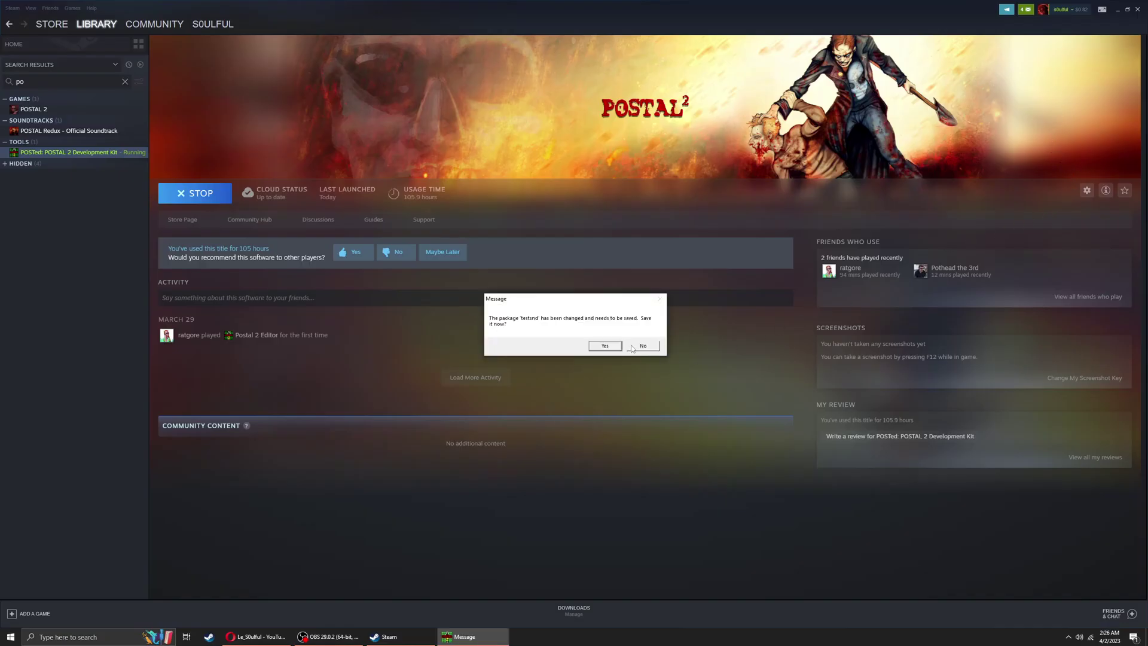
pyautogui.click(644, 345)
# Browse POSTed's local files to mak\Classes and reopen makWeapon.uc in Notepad++
pyautogui.click(1087, 191)
pyautogui.moveTo(1088, 235)
pyautogui.click(1046, 243)
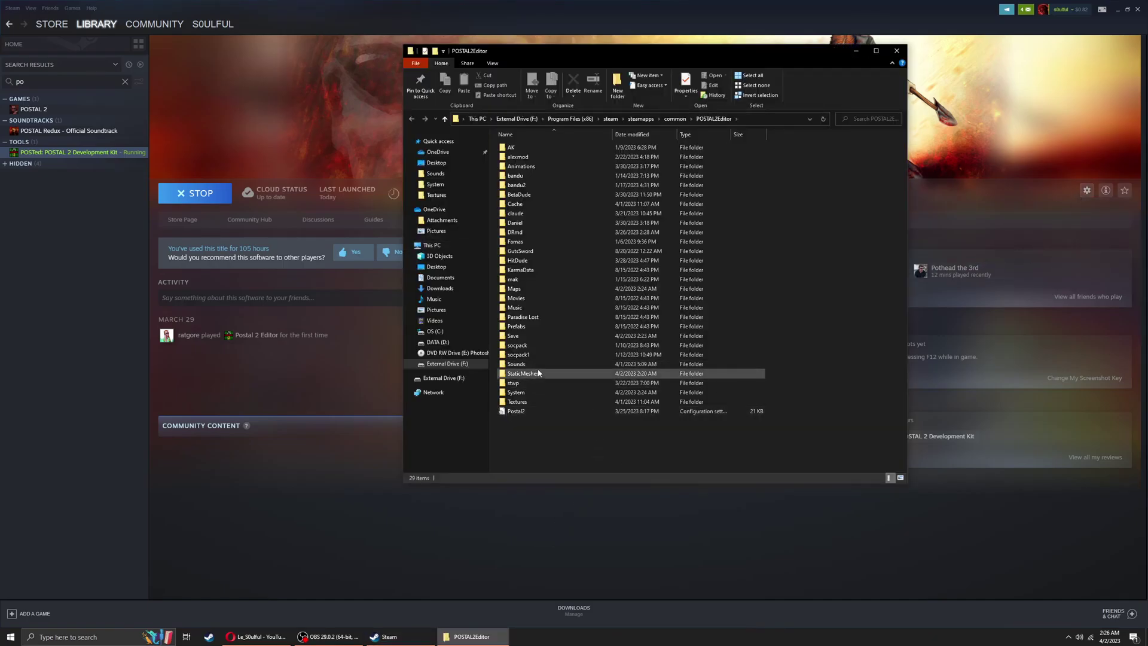
pyautogui.doubleClick(521, 279)
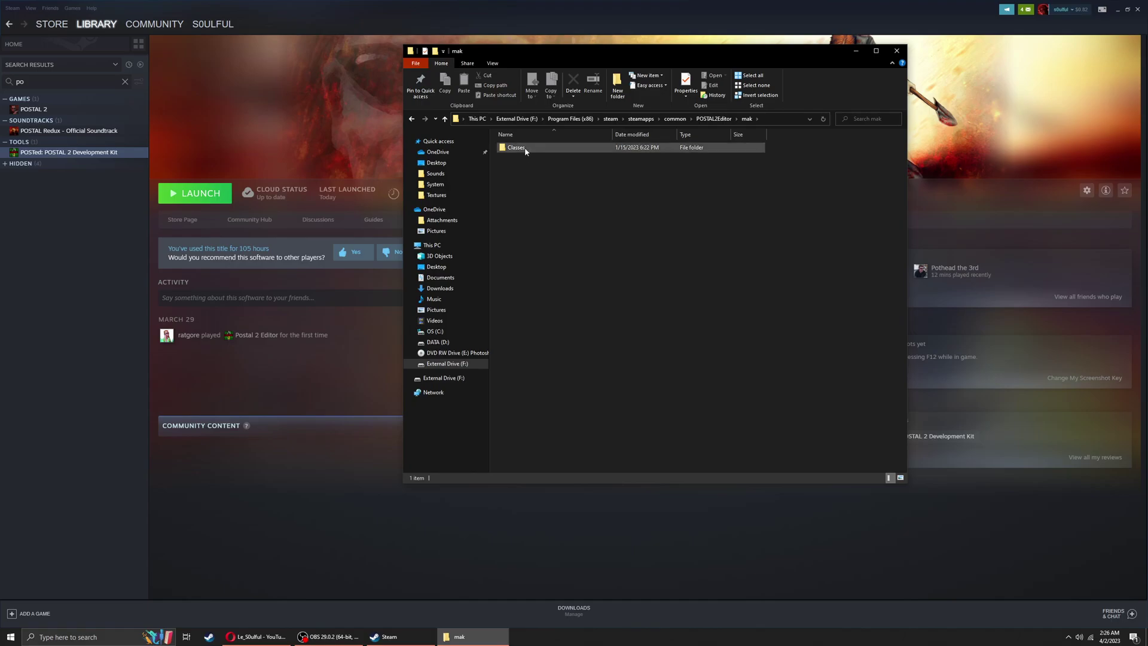
pyautogui.doubleClick(527, 151)
pyautogui.click(530, 194)
pyautogui.rightClick(540, 193)
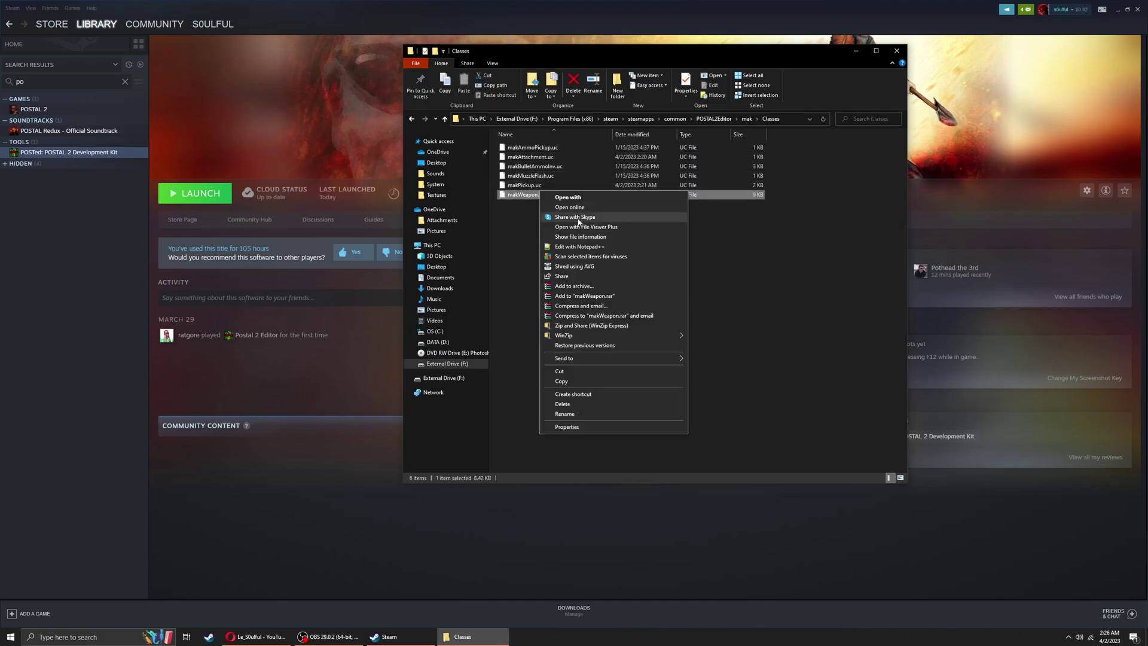
pyautogui.click(565, 247)
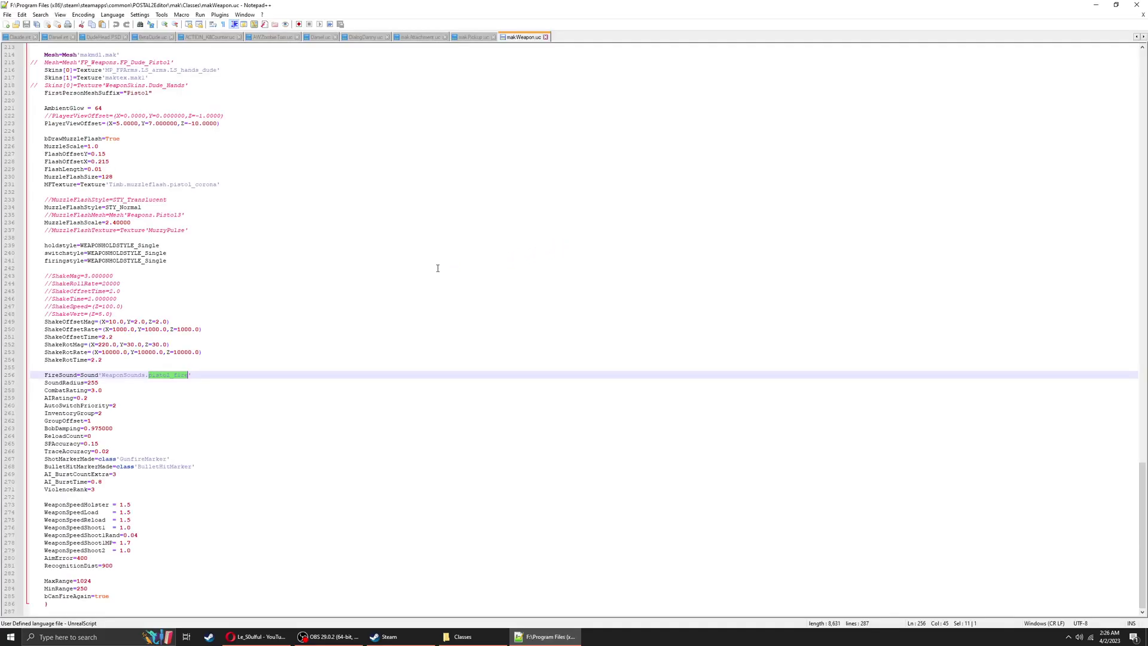
# Try replacing the FireSound reference with testsnd.rifle_fire_1, undo the replacement and close Notepad++
pyautogui.moveTo(102, 375); pyautogui.dragTo(190, 374)
pyautogui.hotkey('ctrl', 'v')
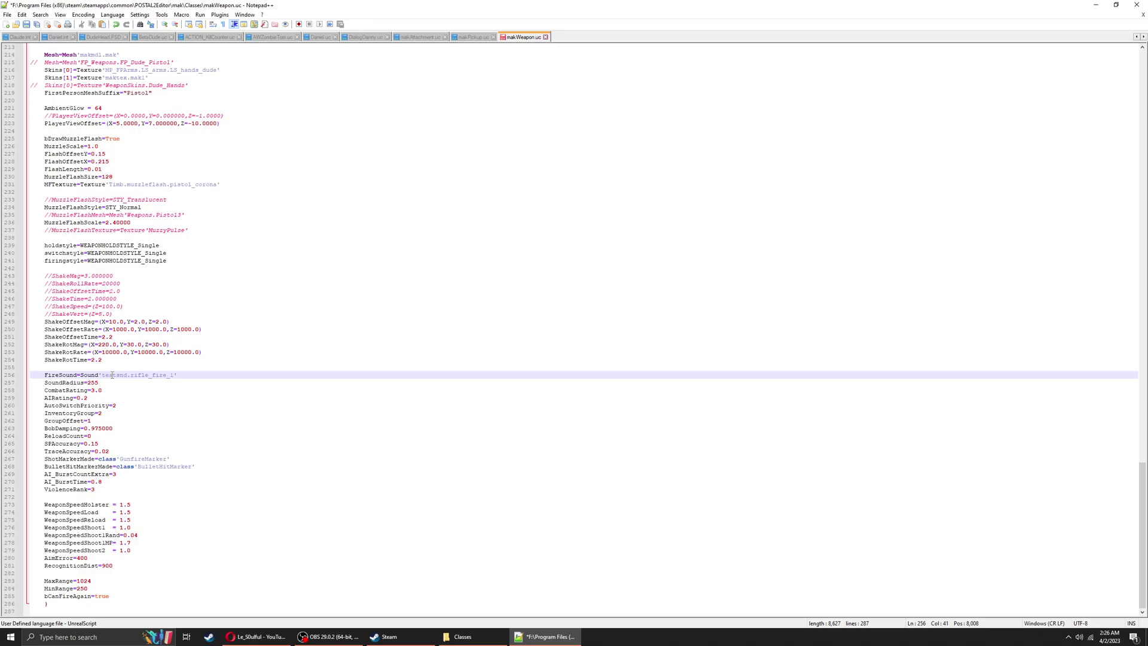
pyautogui.hotkey('ctrl', 'z')
pyautogui.click(1136, 5)
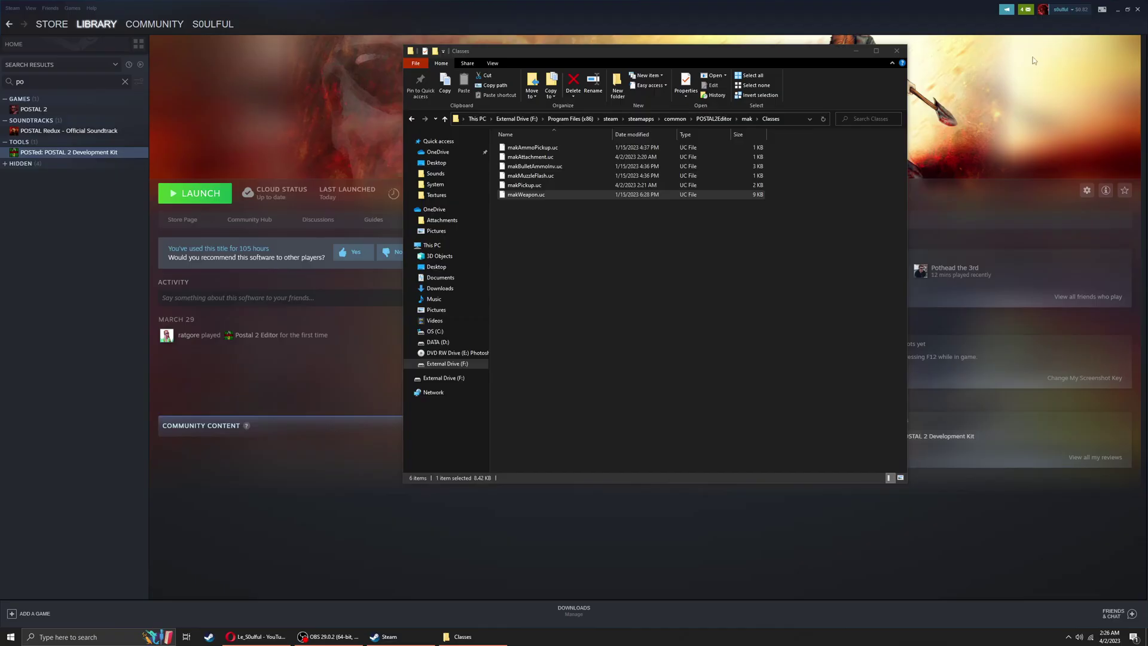
# Open makBulletAmmoInv.uc from the mak Classes folder in Notepad++ and go to its default properties
pyautogui.rightClick(540, 157)
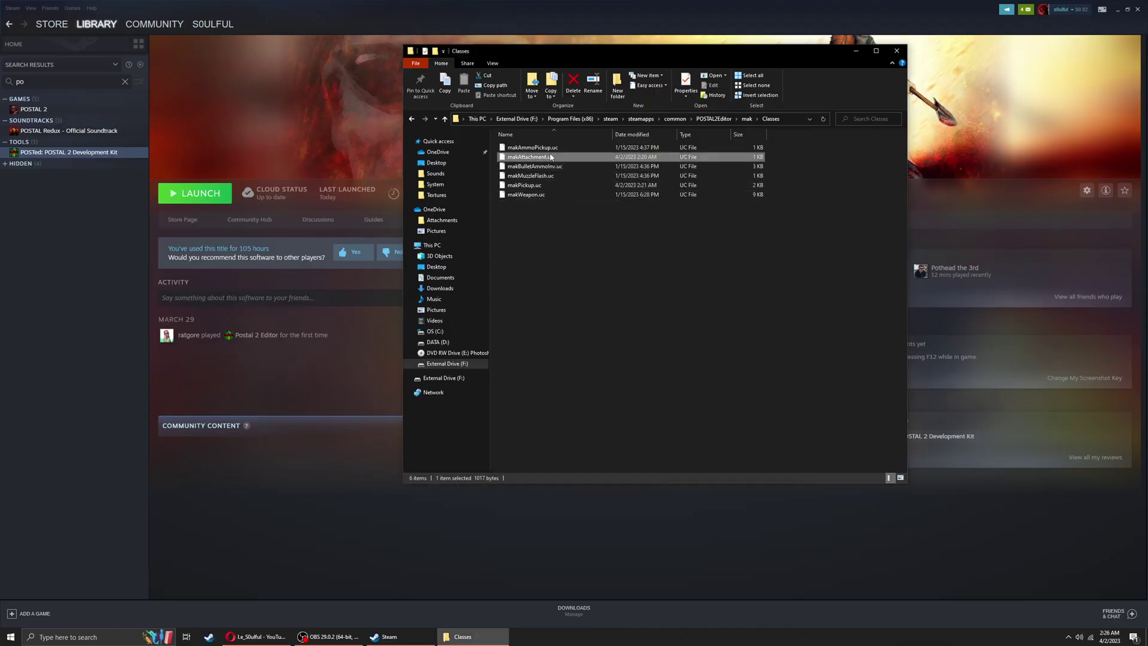
pyautogui.rightClick(541, 167)
pyautogui.rightClick(530, 146)
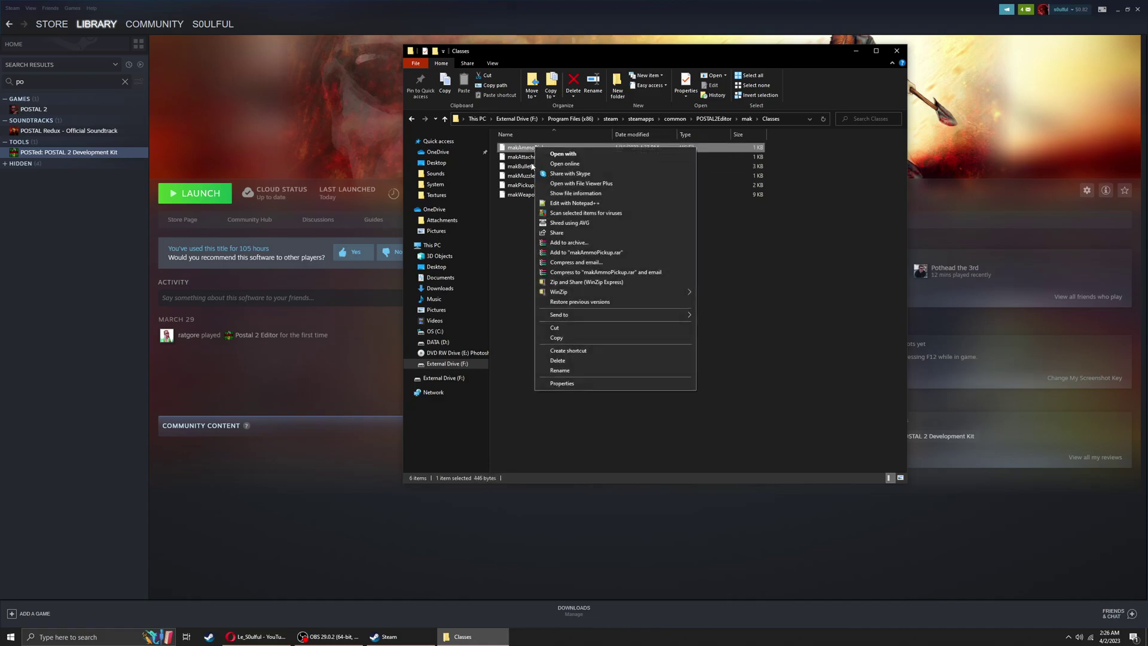
pyautogui.rightClick(527, 160)
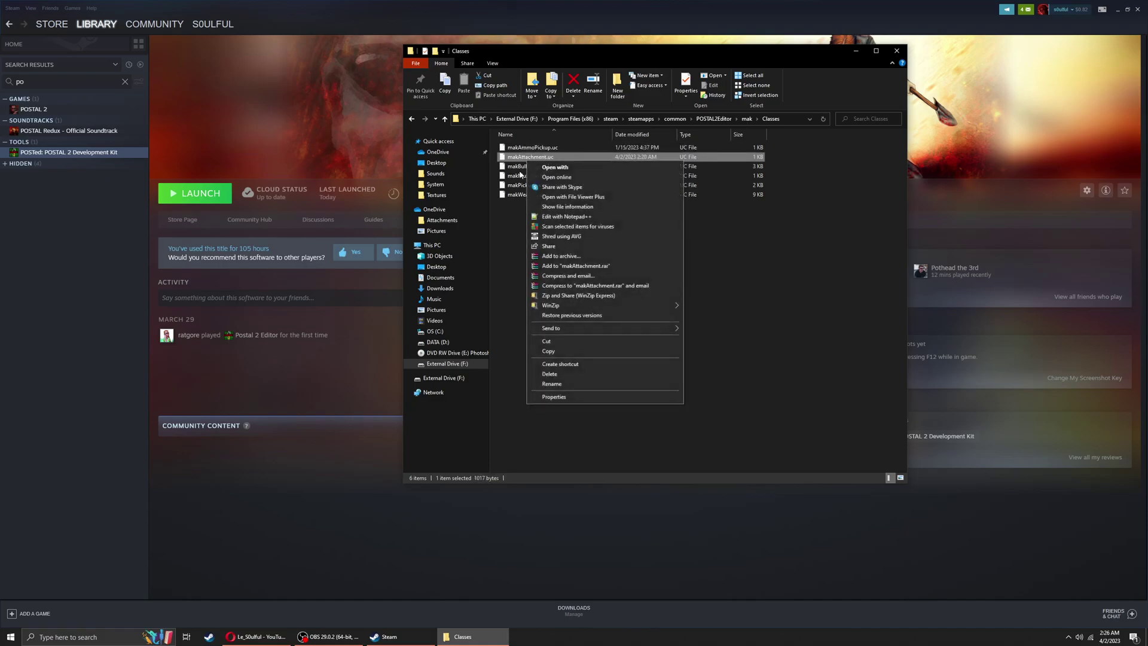
pyautogui.click(519, 175)
pyautogui.rightClick(544, 187)
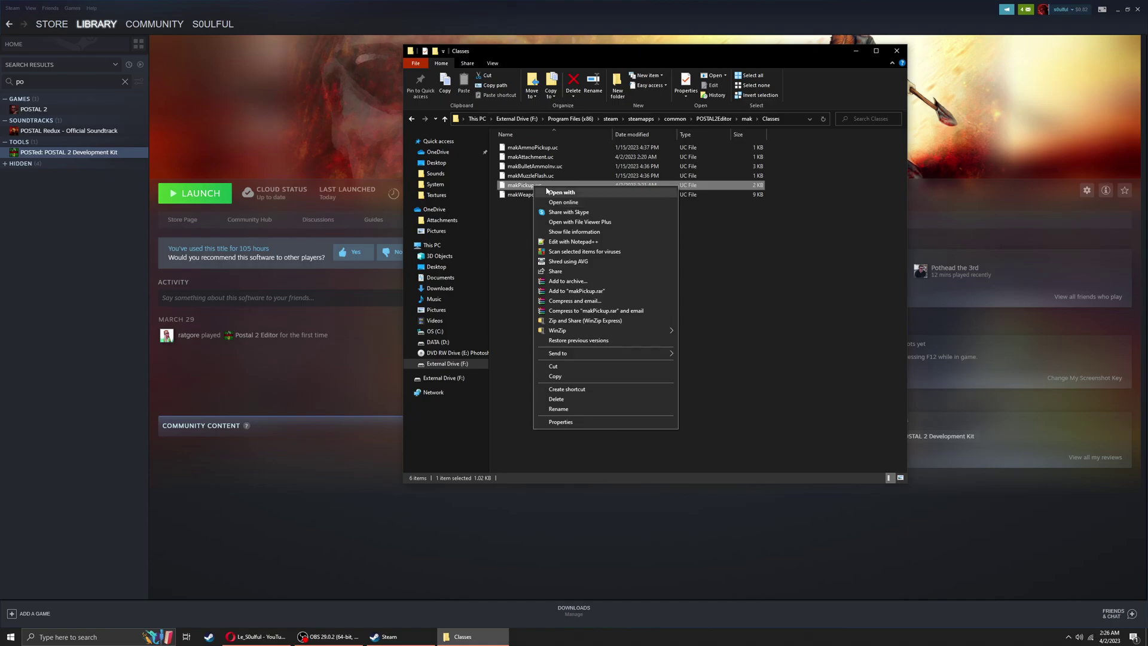
pyautogui.click(545, 149)
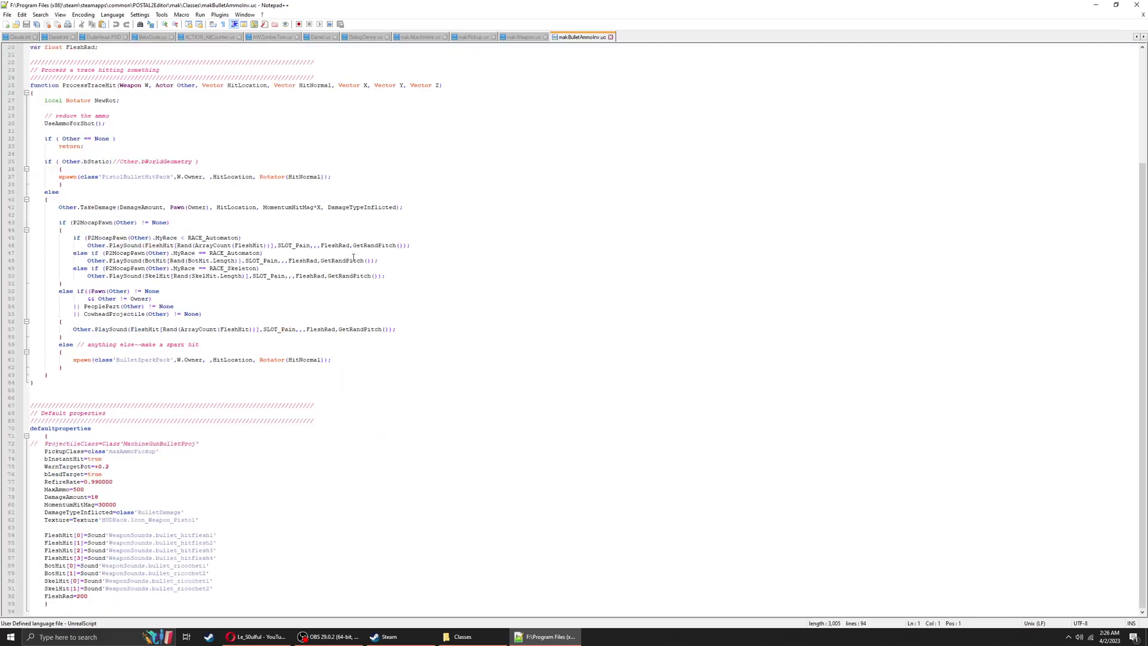
# Examine the Texture entry referencing HUDPack.Icon_Weapon_Pistol in the default properties and close Notepad++
pyautogui.moveTo(103, 519); pyautogui.dragTo(196, 521)
pyautogui.click(181, 521)
pyautogui.moveTo(197, 520); pyautogui.dragTo(131, 520)
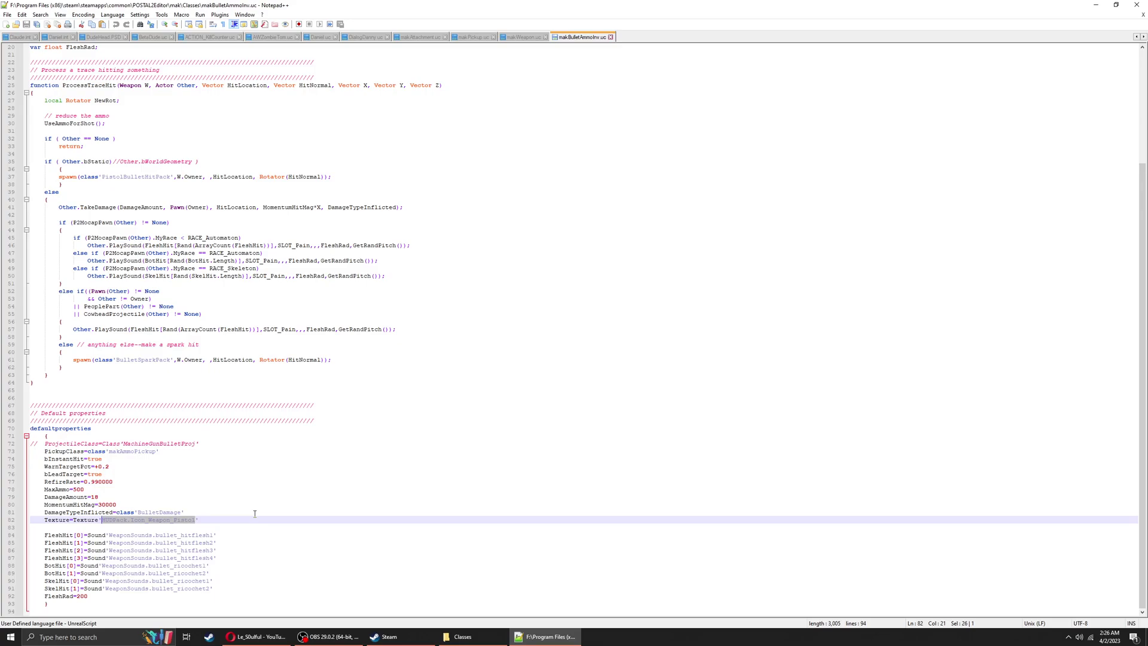
pyautogui.click(196, 521)
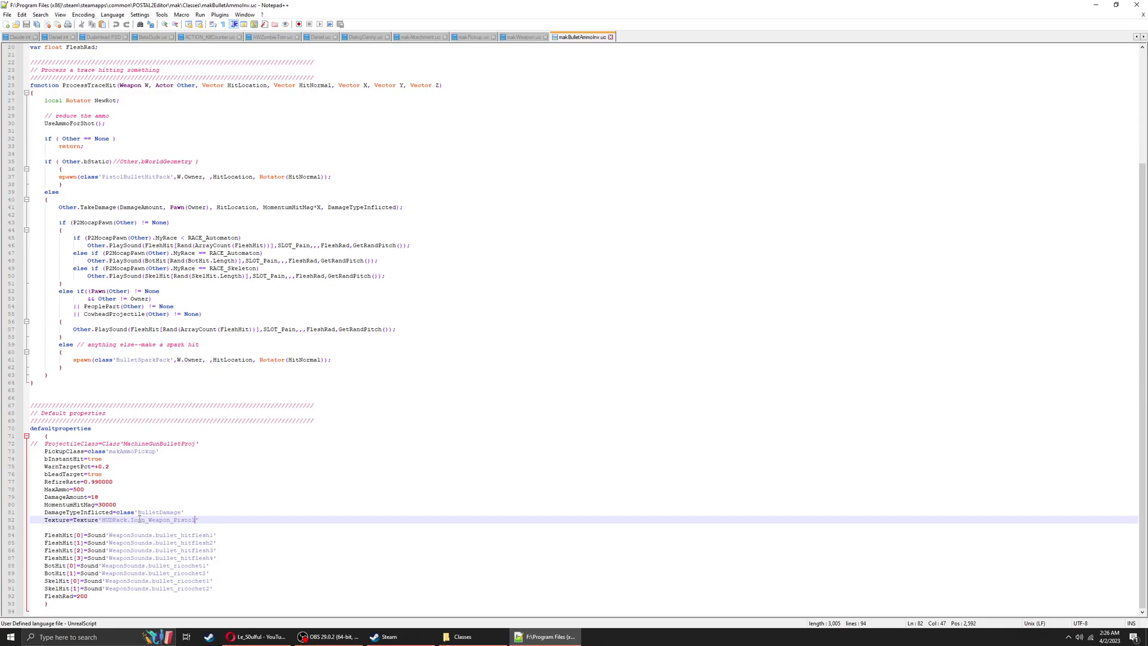
pyautogui.moveTo(1065, 49); pyautogui.dragTo(1135, 4)
pyautogui.click(1136, 5)
# Uncover the desktop by moving the Steam window down and open the Classes folder of socpack in POSTAL2Editor
pyautogui.hotkey('alt', 'Left')
pyautogui.hotkey('alt', 'Left')
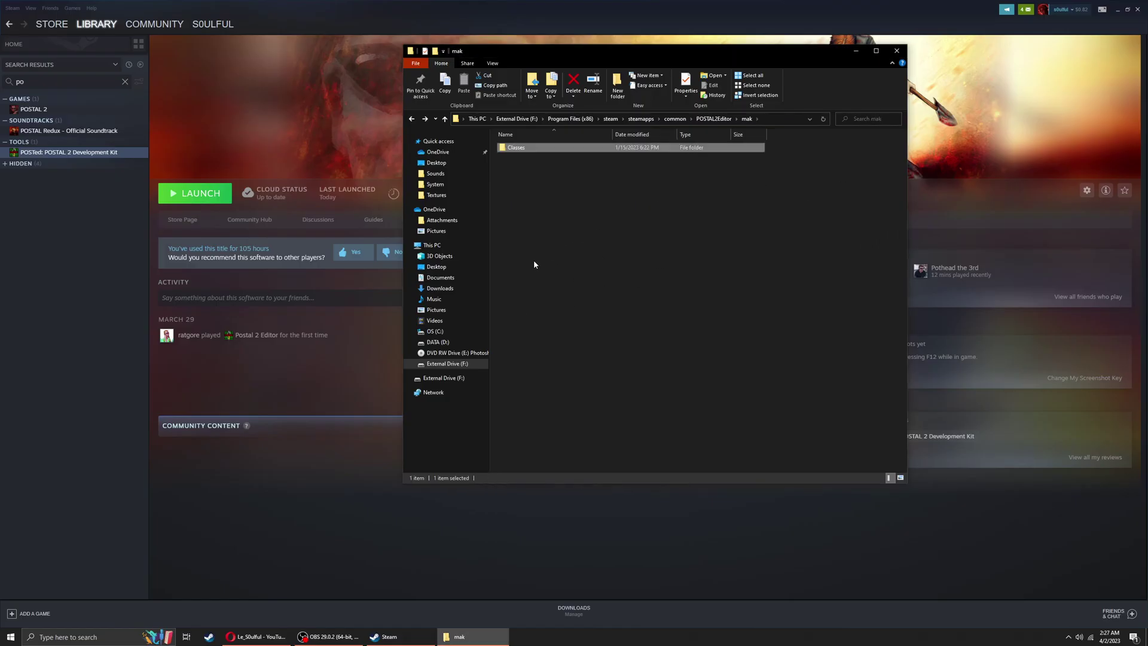
pyautogui.moveTo(865, 8); pyautogui.dragTo(868, 548)
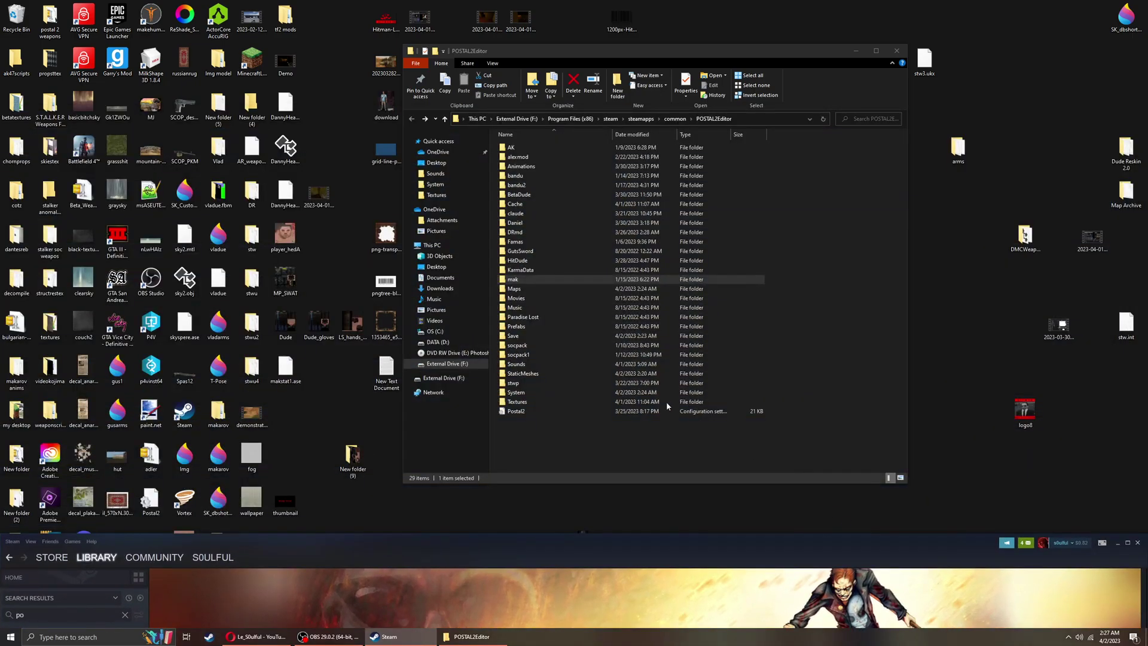
pyautogui.doubleClick(532, 345)
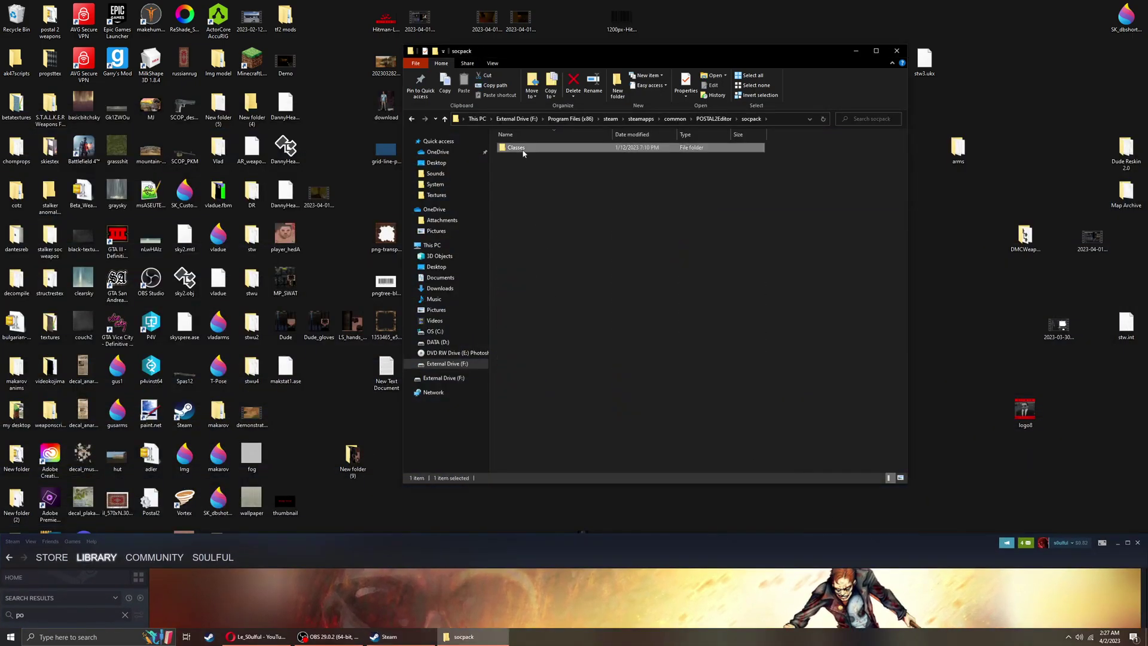
pyautogui.doubleClick(522, 149)
pyautogui.click(545, 213)
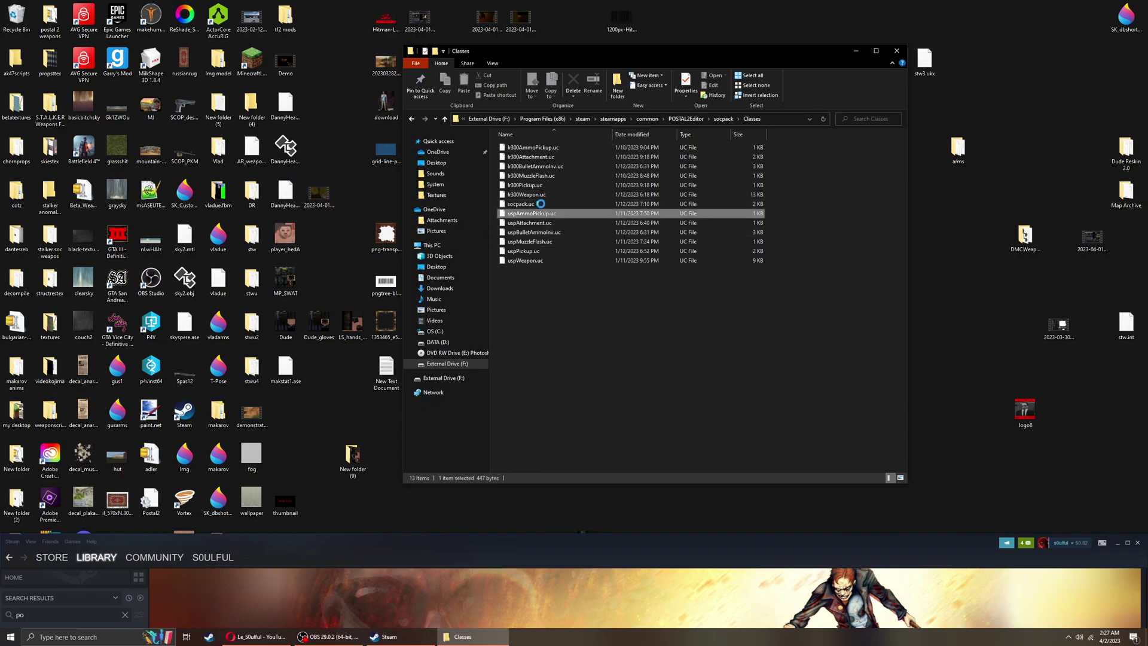
# Copy the socpack.uc script from the Classes folder and paste it onto the desktop
pyautogui.rightClick(541, 204)
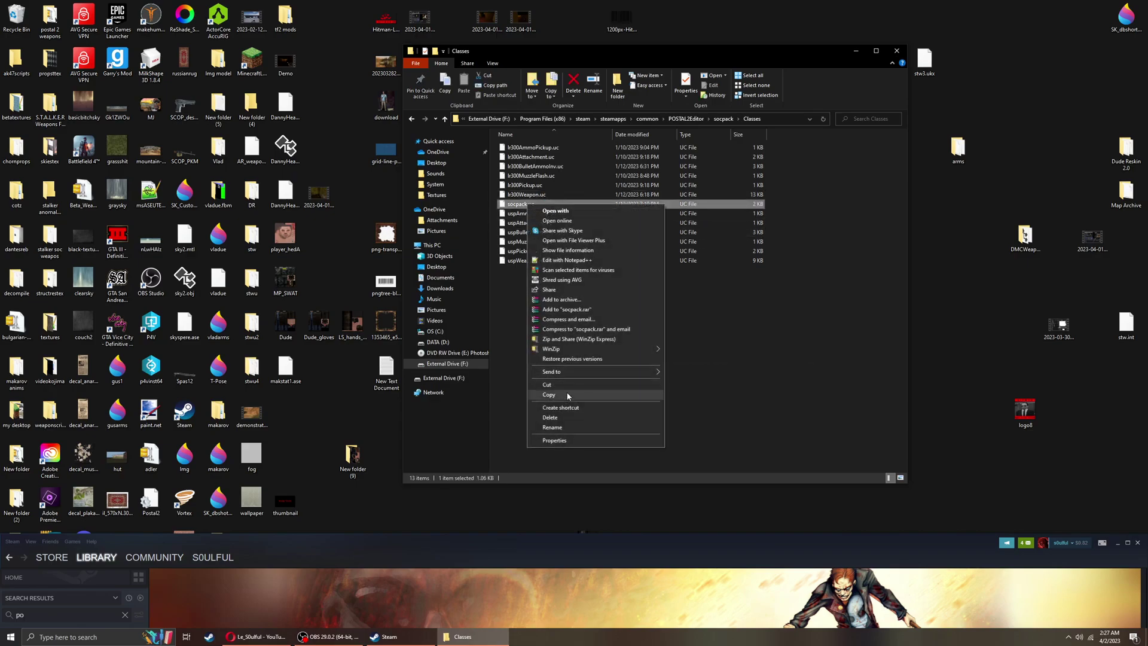
pyautogui.click(567, 396)
pyautogui.rightClick(1018, 152)
pyautogui.click(1040, 193)
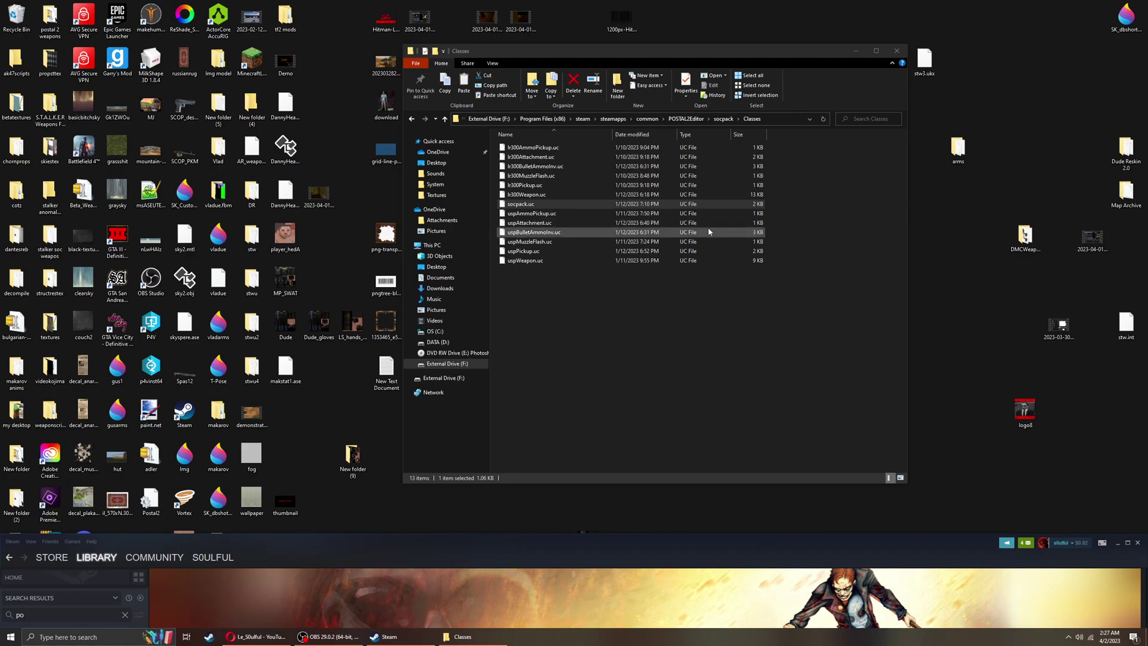
# Open the Classes folder of mak in POSTAL2Editor and paste the copied socpack.uc script into it
pyautogui.hotkey('alt', 'Left')
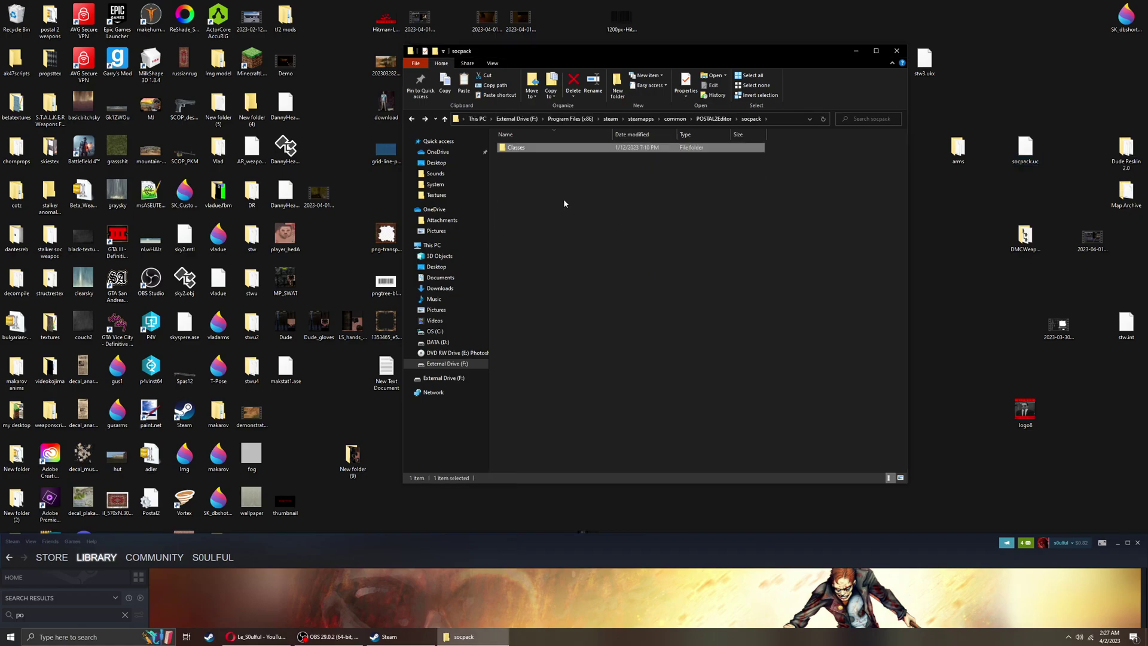
pyautogui.hotkey('alt', 'Left')
pyautogui.doubleClick(532, 250)
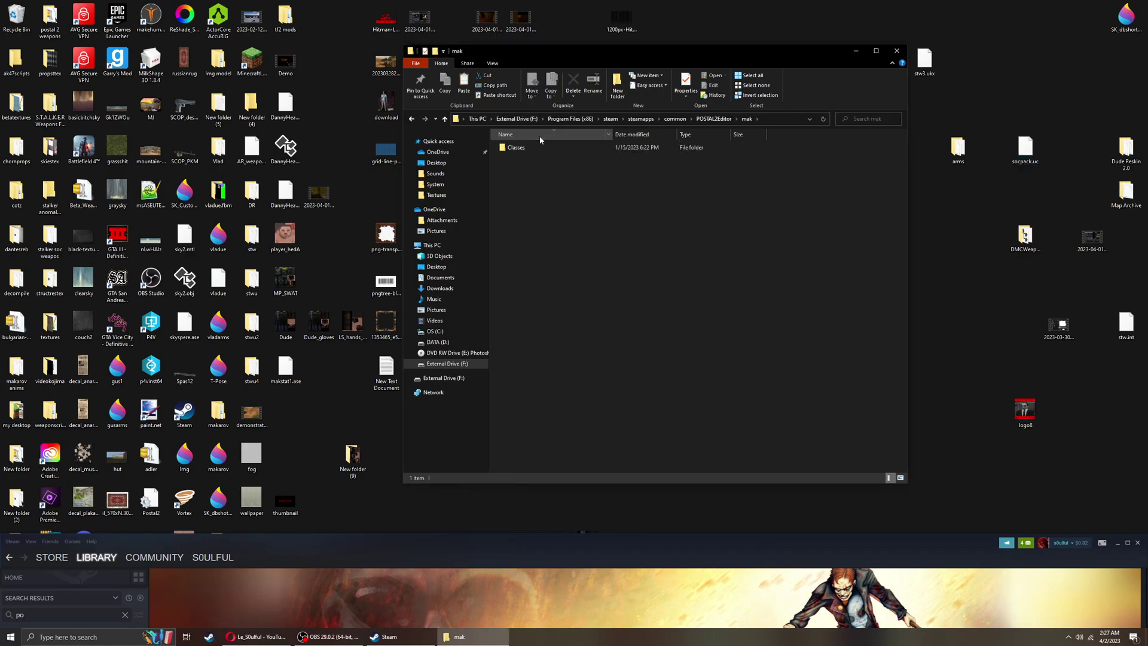
pyautogui.doubleClick(538, 147)
pyautogui.rightClick(562, 243)
pyautogui.click(616, 282)
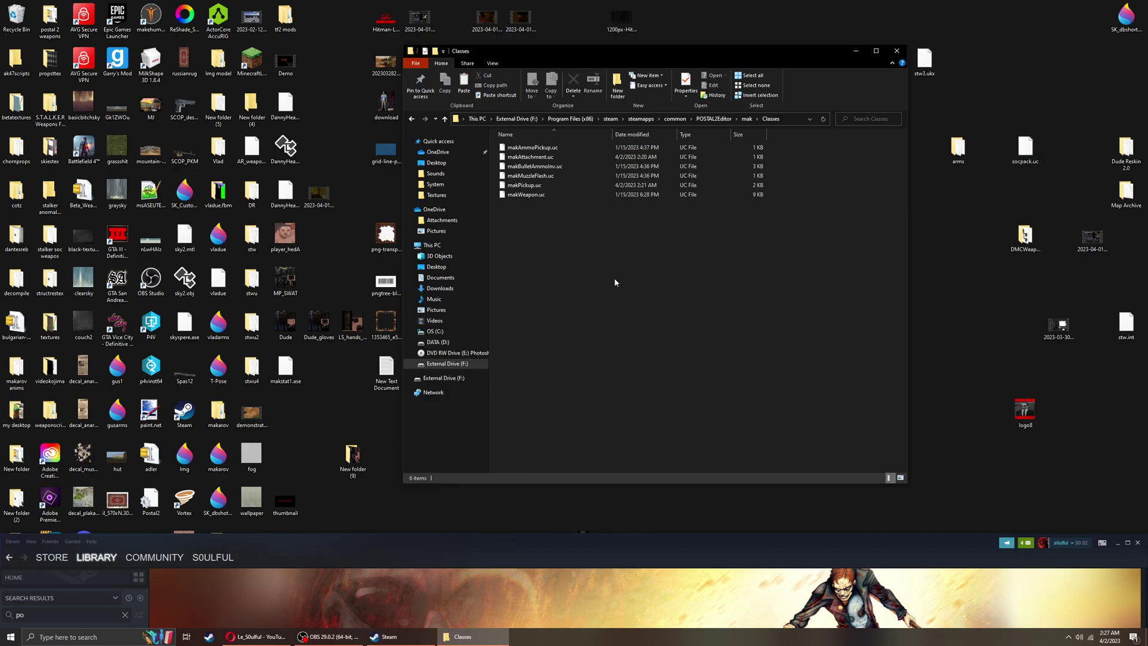
# Rename the pasted socpack.uc script as testing.uc and open it in Notepad++
pyautogui.rightClick(534, 203)
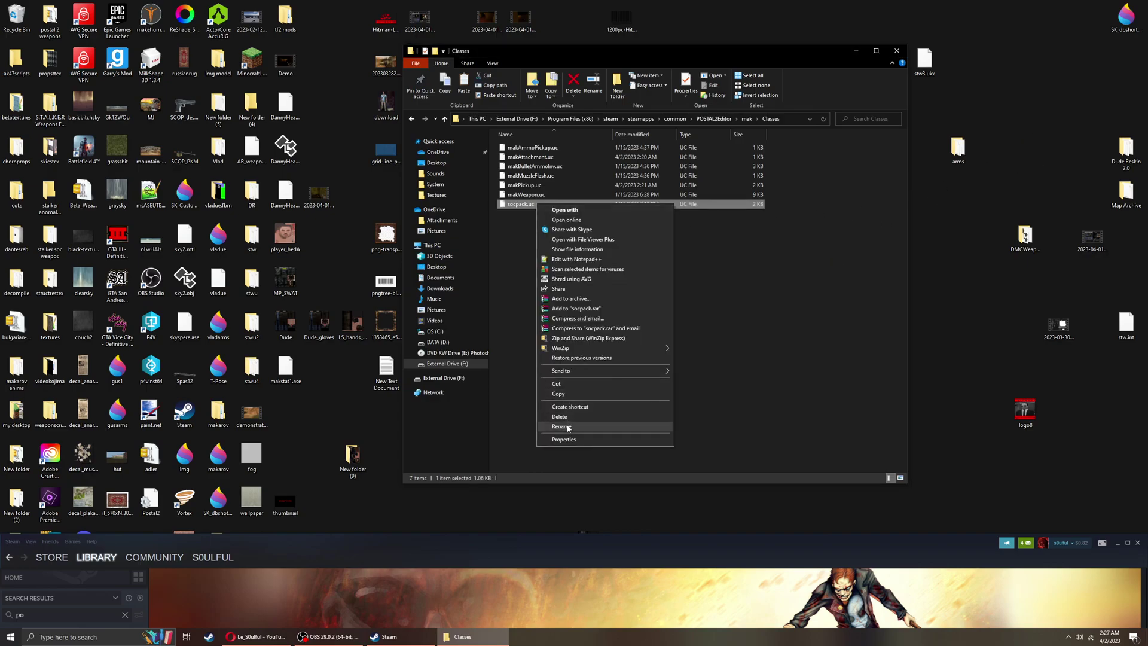
pyautogui.click(562, 427)
pyautogui.write('test.uc')
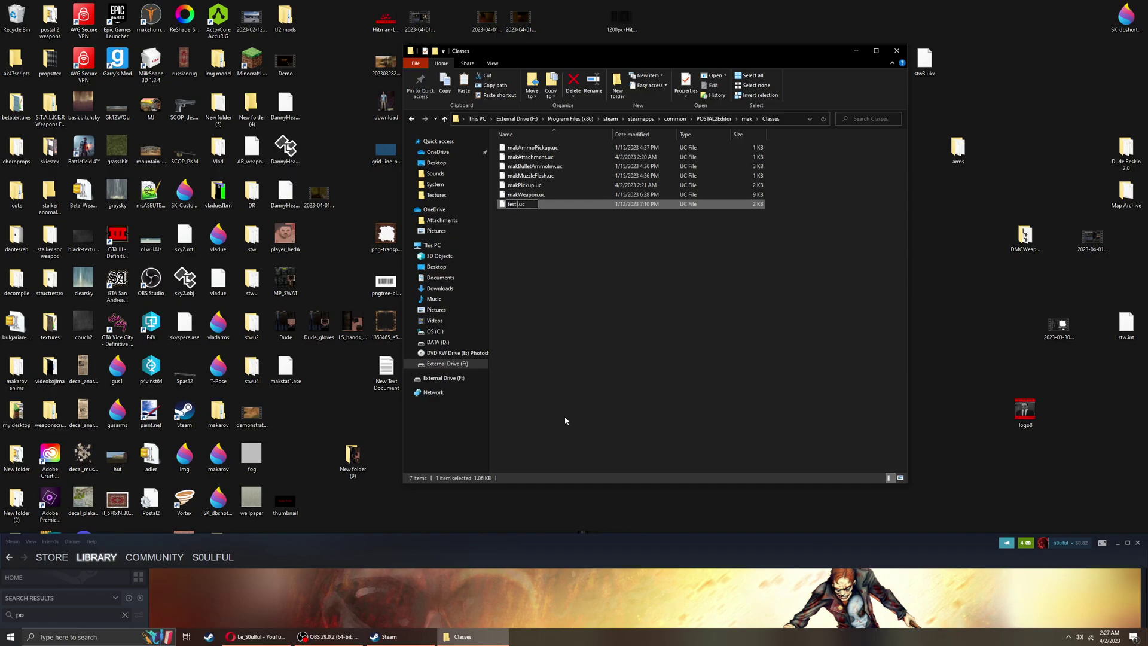
pyautogui.press('Return')
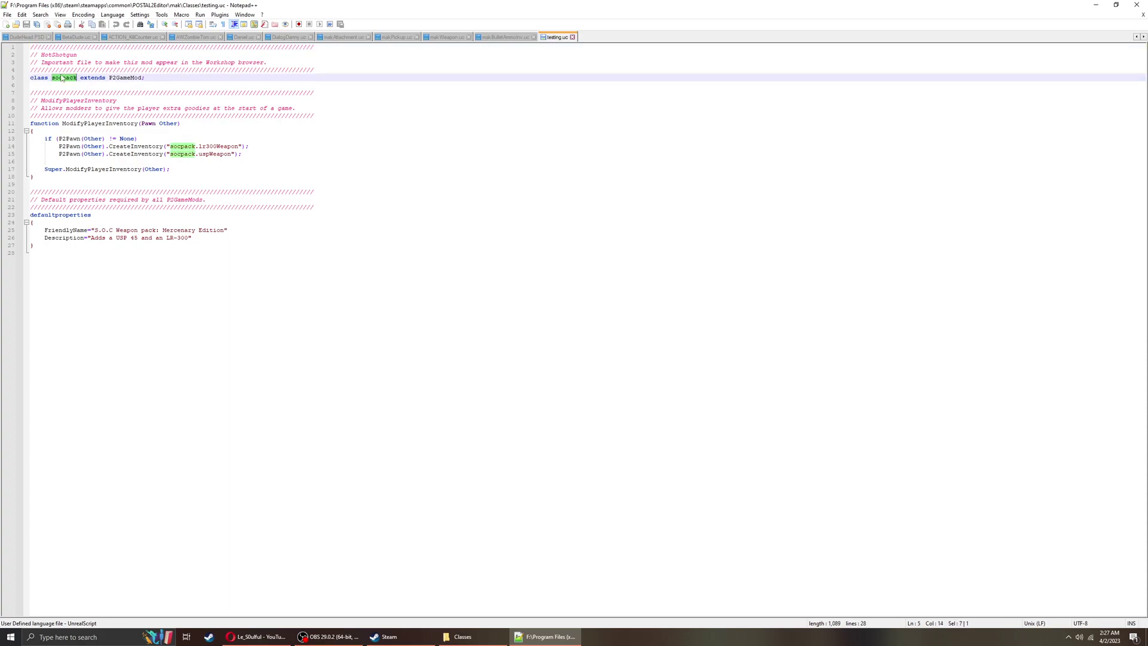
# Rename the class from socpack to testing and delete the CreateInventory line for socpack.uspWeapon
pyautogui.write('testing')
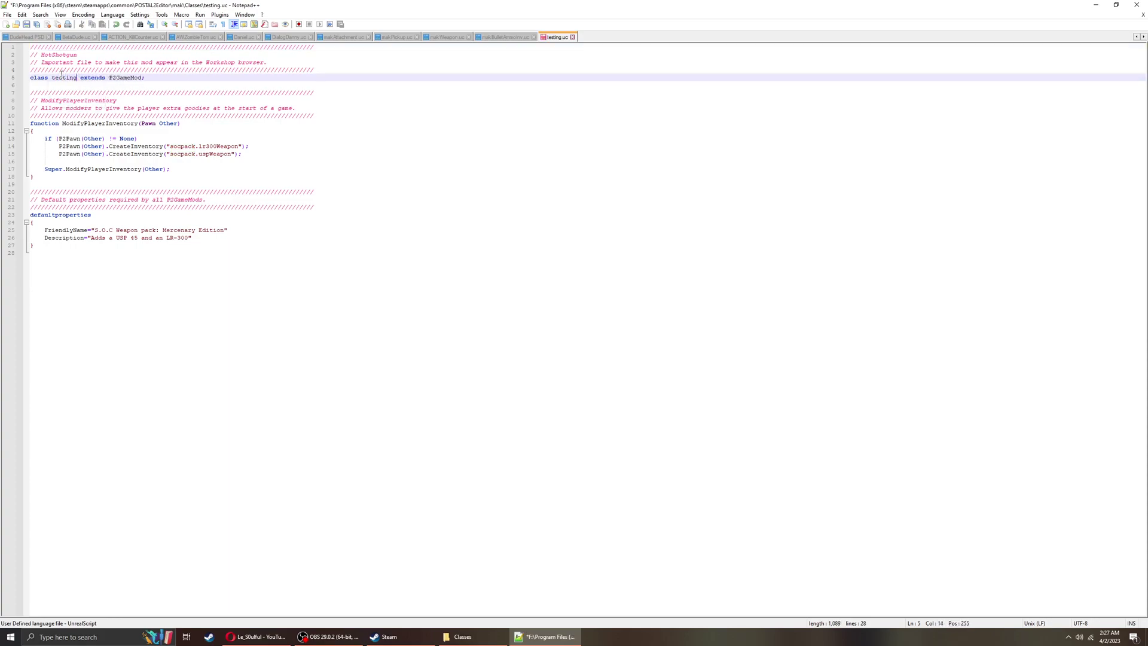
pyautogui.click(247, 158)
pyautogui.moveTo(246, 154); pyautogui.dragTo(13, 156)
pyautogui.press('BackSpace')
pyautogui.press('BackSpace')
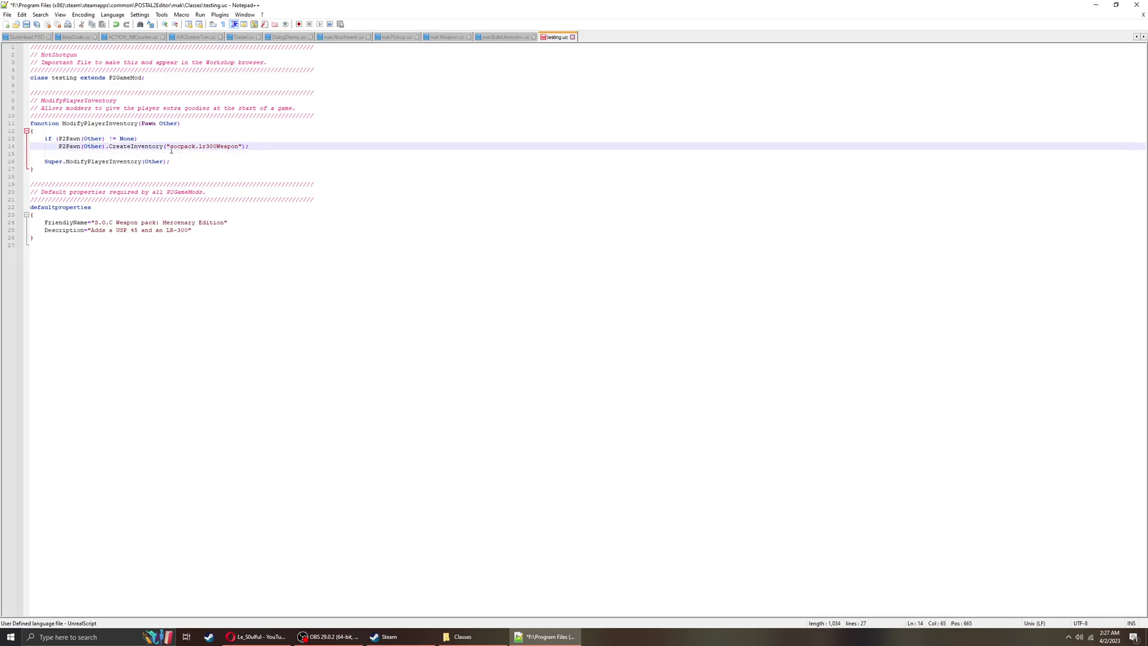
# Change the remaining CreateInventory entry in ModifyPlayerInventory to "mak.makweapon"
pyautogui.doubleClick(182, 147)
pyautogui.write('mak.')
pyautogui.doubleClick(205, 147)
pyautogui.write('makW')
# Set both FriendlyName and Description in the default properties to "test"
pyautogui.moveTo(225, 223); pyautogui.dragTo(181, 231)
pyautogui.write('test')
pyautogui.write('te')
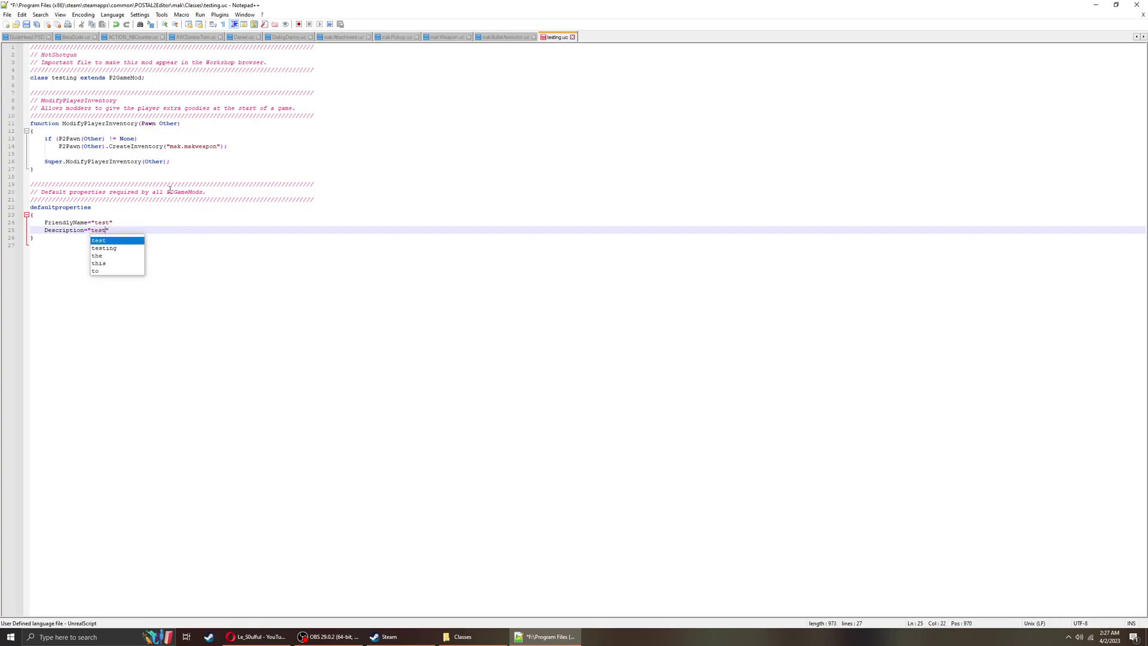
# Save testing.uc and close Notepad++
pyautogui.click(9, 15)
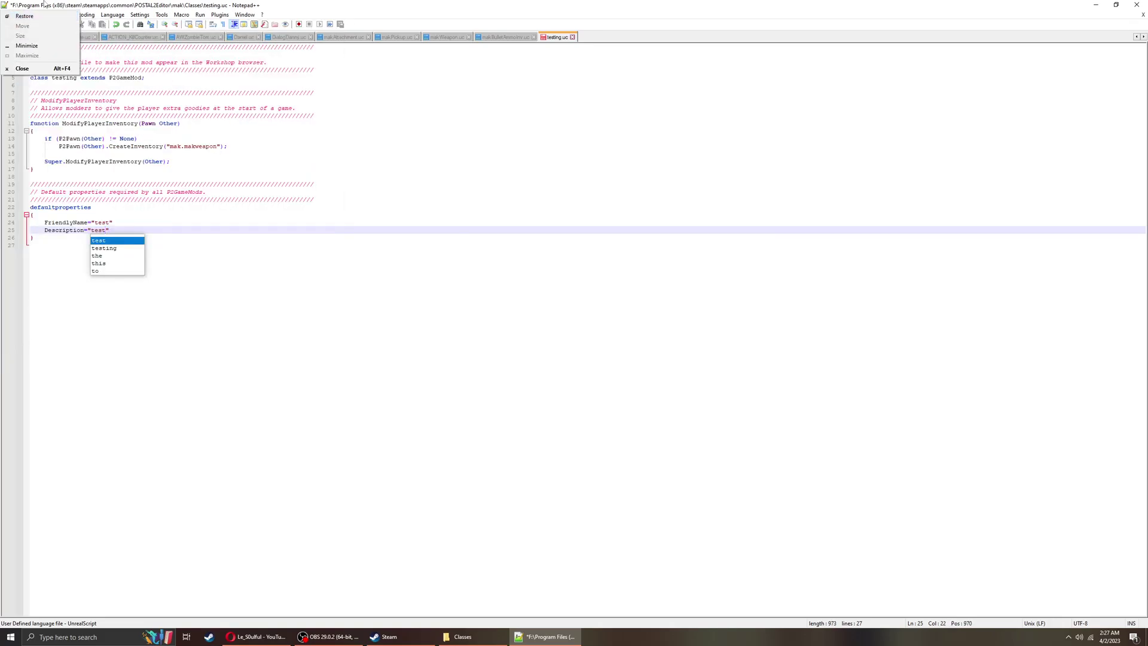
pyautogui.click(8, 16)
pyautogui.click(7, 14)
pyautogui.click(36, 73)
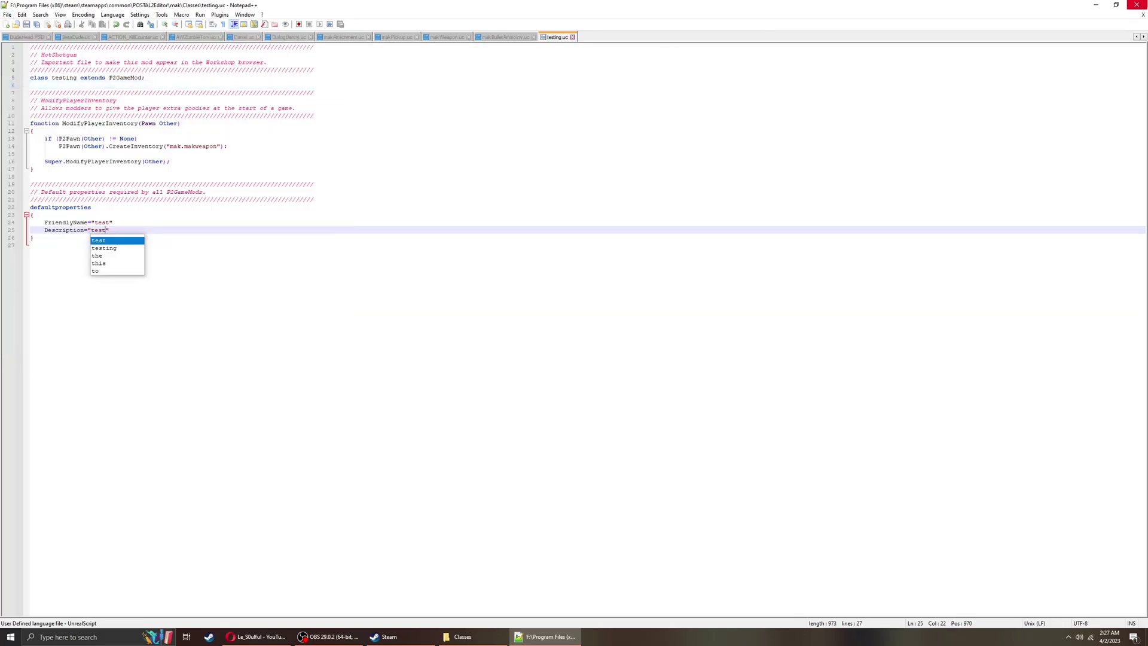
pyautogui.click(1136, 5)
# Open the System folder of POSTAL2Editor and try to move stw.int from the desktop into it
pyautogui.hotkey('alt', 'Up')
pyautogui.hotkey('alt', 'Up')
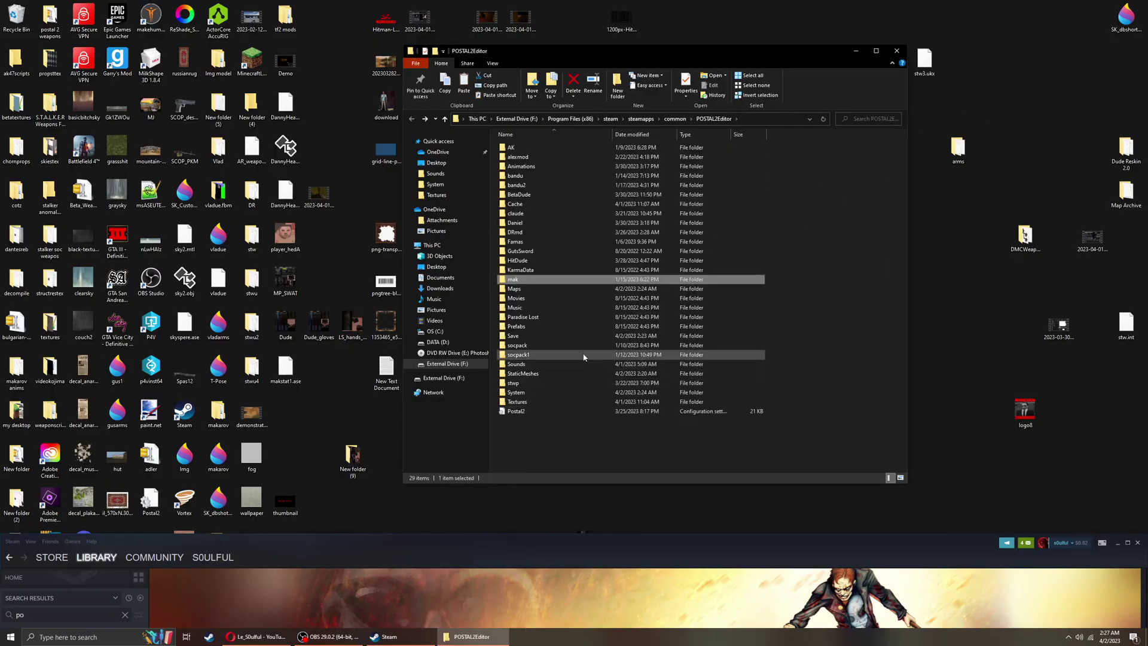
pyautogui.doubleClick(535, 395)
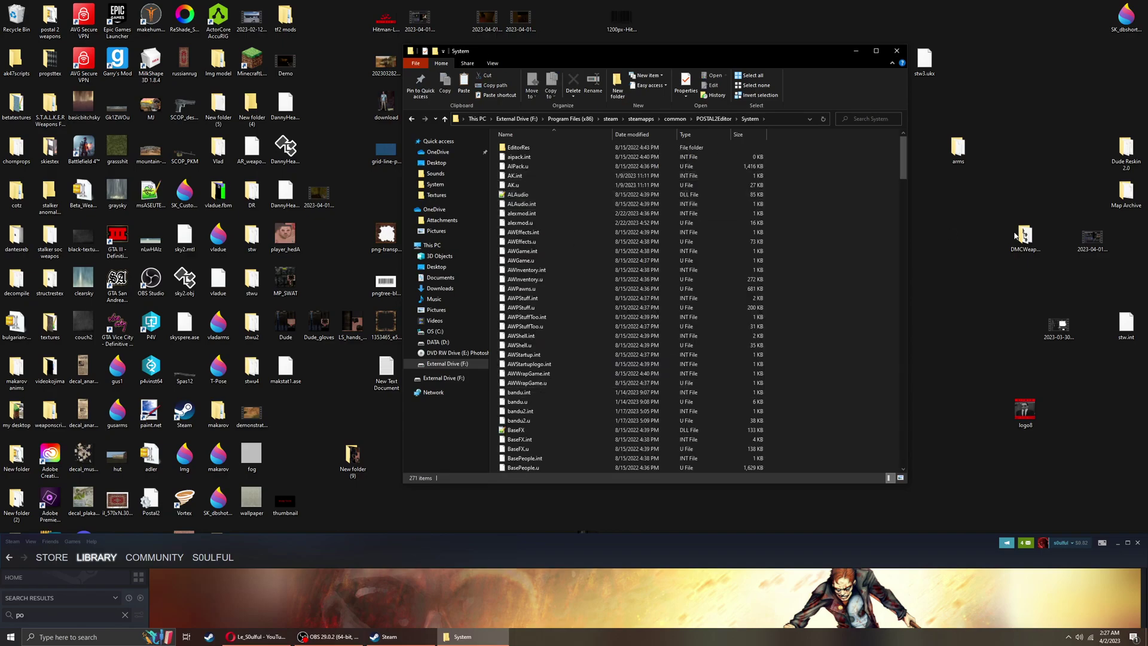
pyautogui.moveTo(1120, 346); pyautogui.dragTo(825, 273)
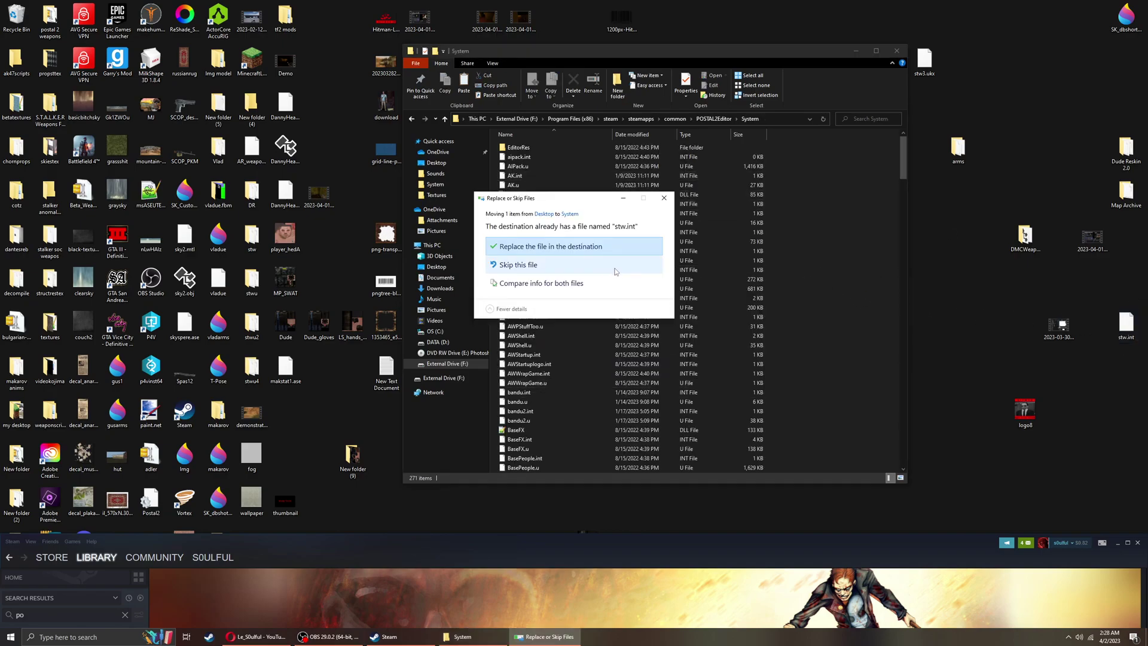
pyautogui.click(665, 199)
# Rename the stw.int file on the desktop as testing.int
pyautogui.rightClick(1126, 323)
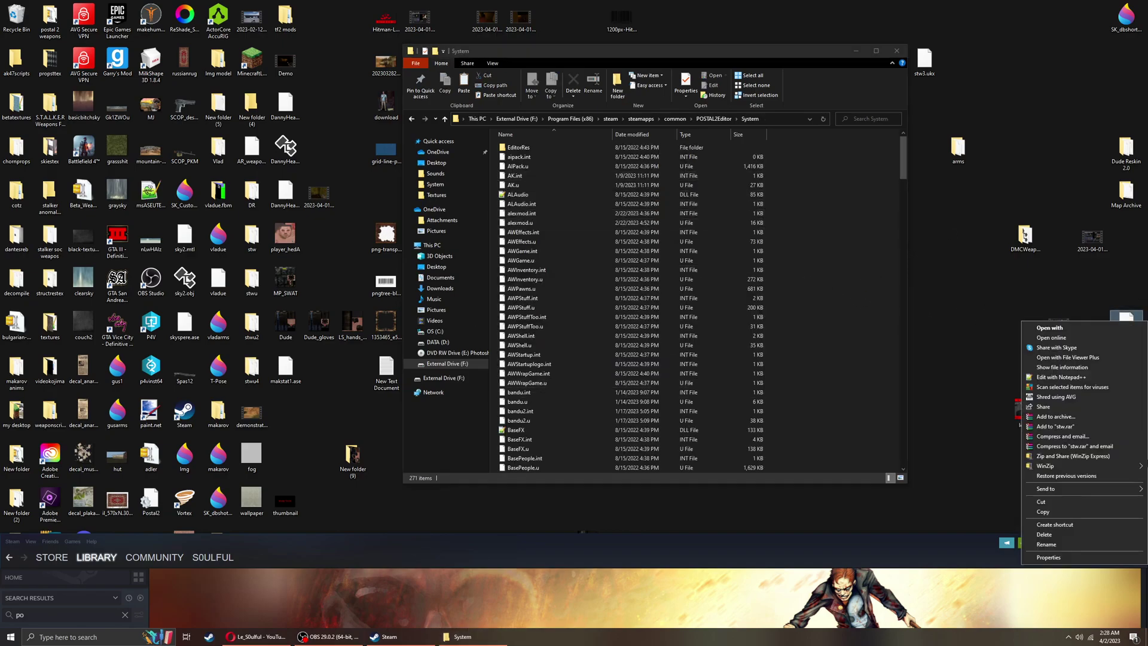
pyautogui.click(1047, 545)
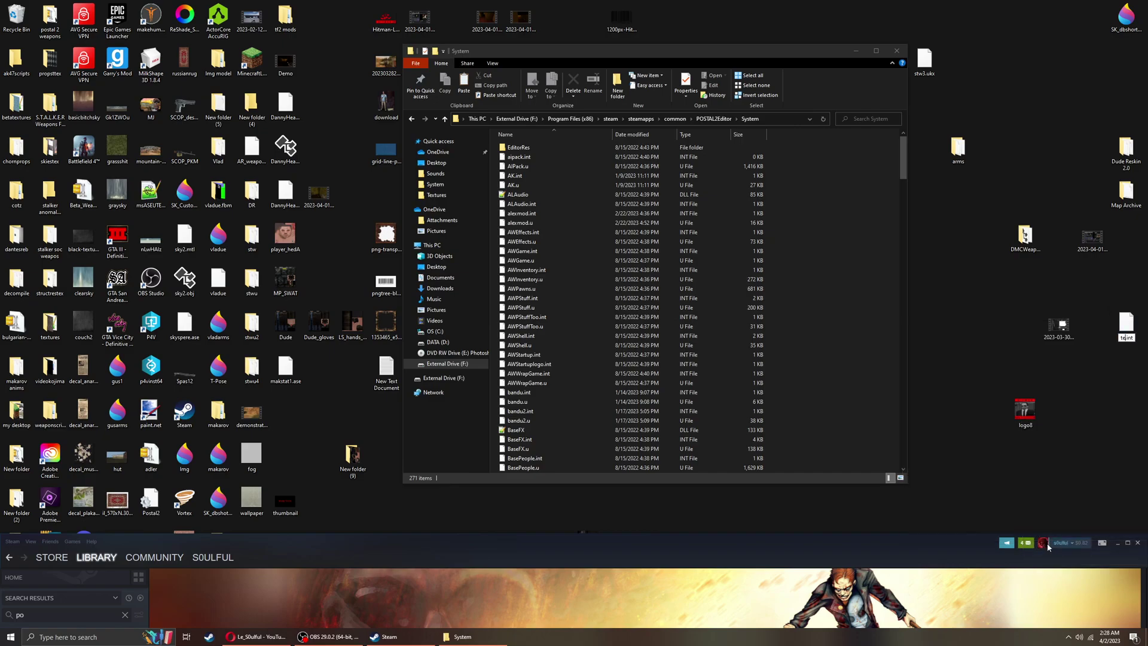
pyautogui.press('Return')
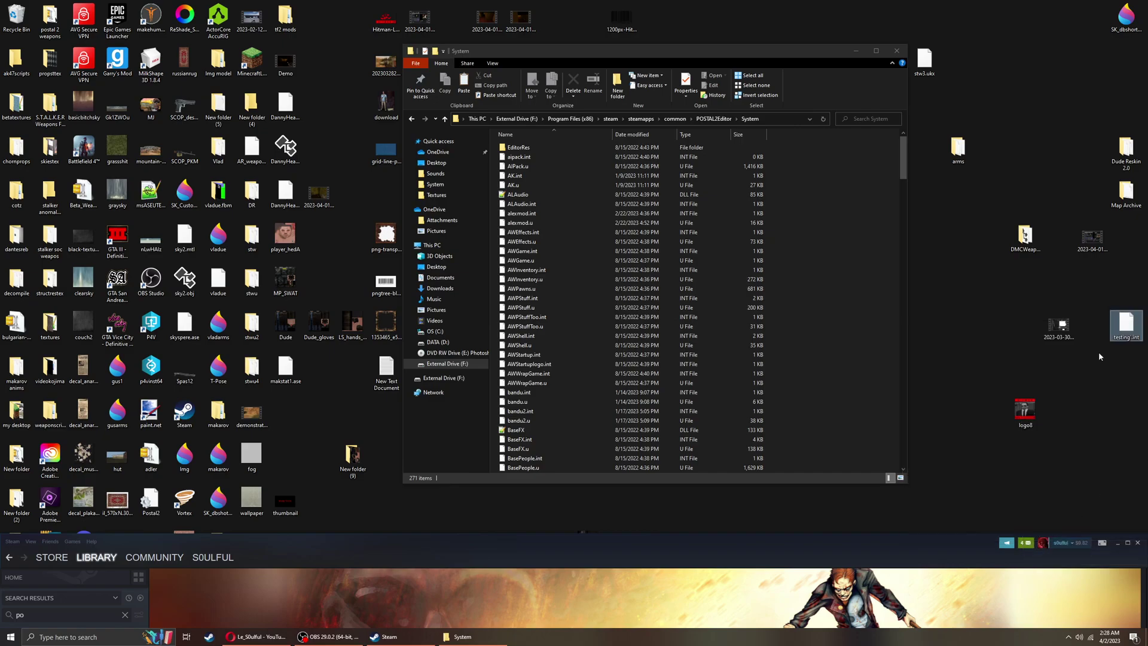
# Open testing.int in Notepad++, change the Object Name to mak.testing, and save and close the file
pyautogui.rightClick(1126, 324)
pyautogui.click(1047, 545)
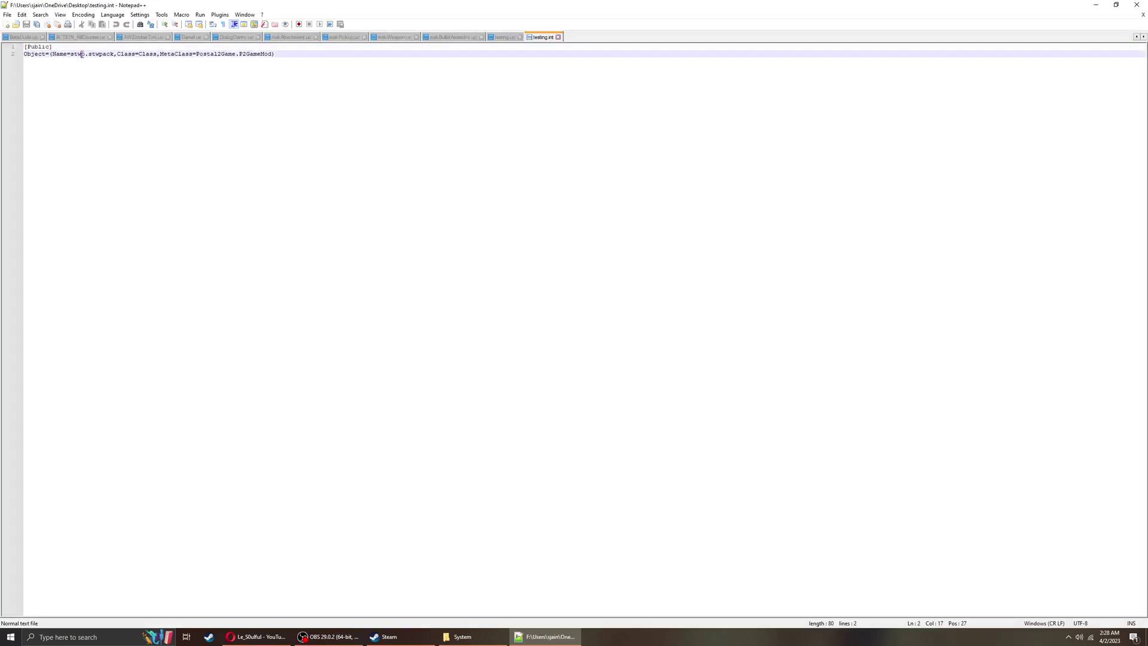
pyautogui.write('mak')
pyautogui.doubleClick(97, 55)
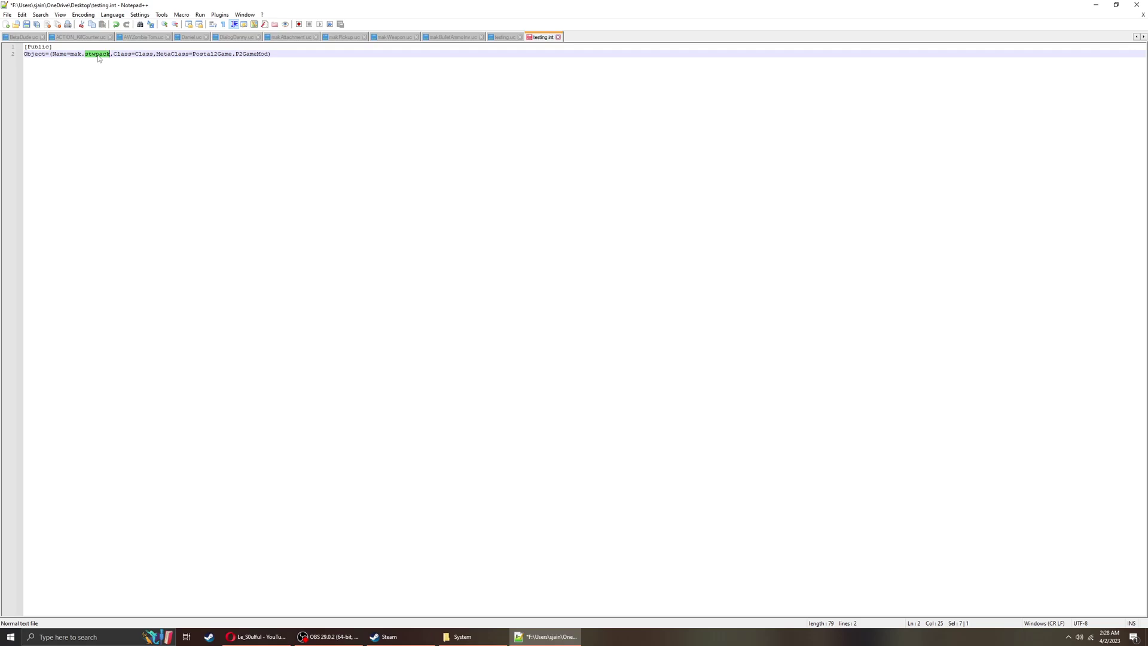
pyautogui.write('testing')
pyautogui.click(7, 14)
pyautogui.click(36, 84)
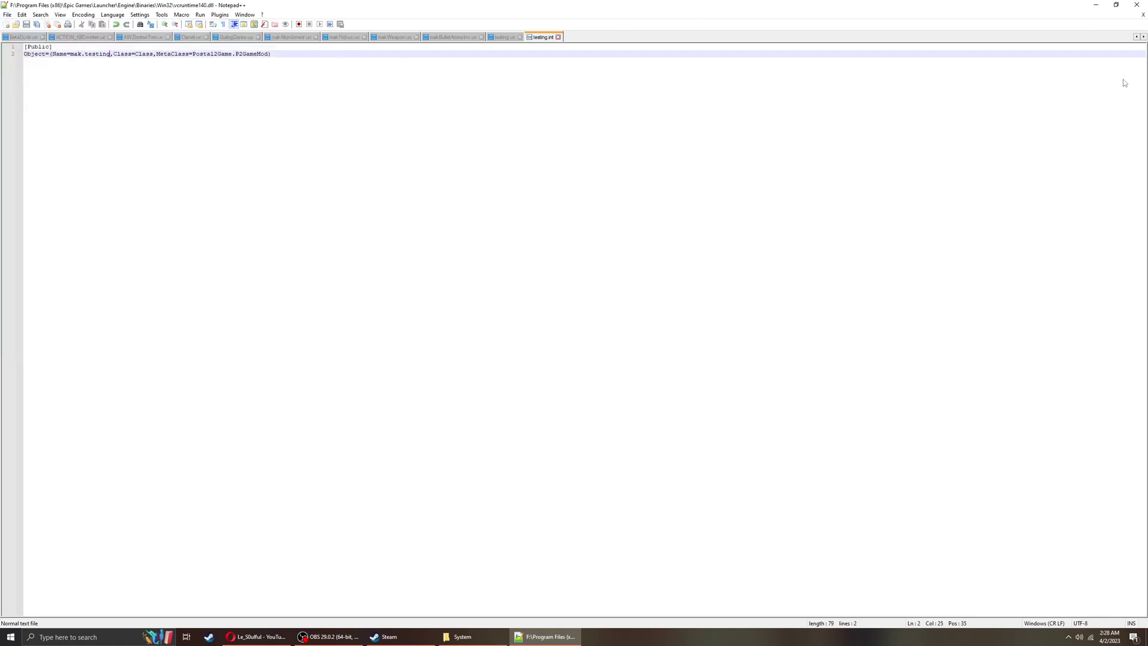
pyautogui.hotkey('alt', 'F4')
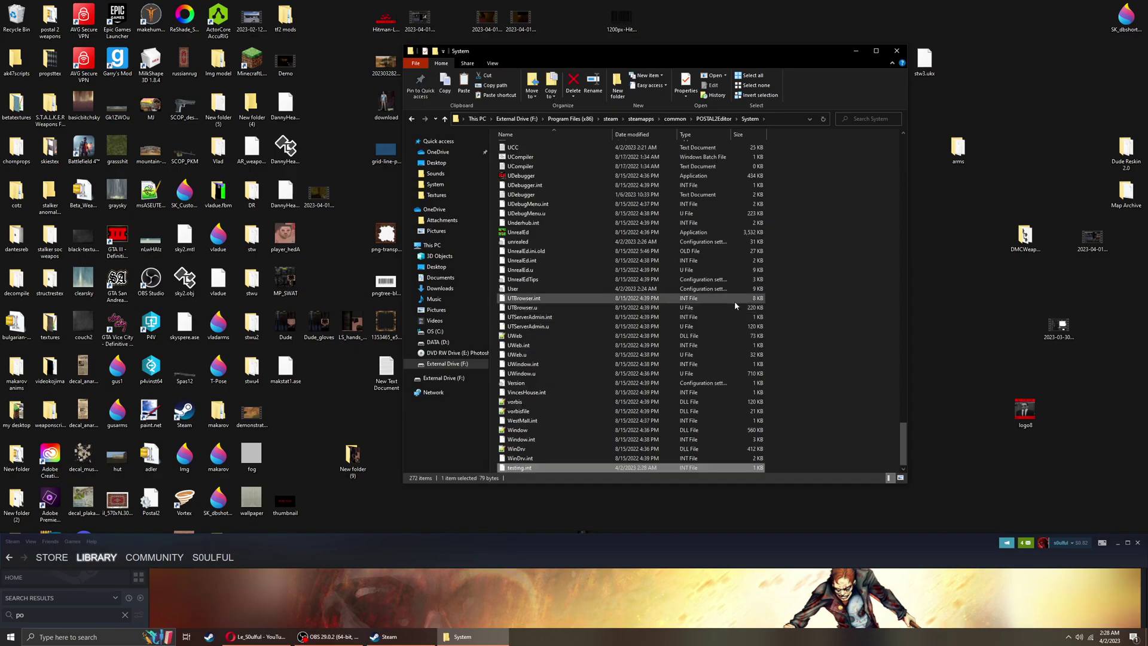
# Move testing.int from the desktop into the System folder and rename it as mak.int
pyautogui.rightClick(519, 468)
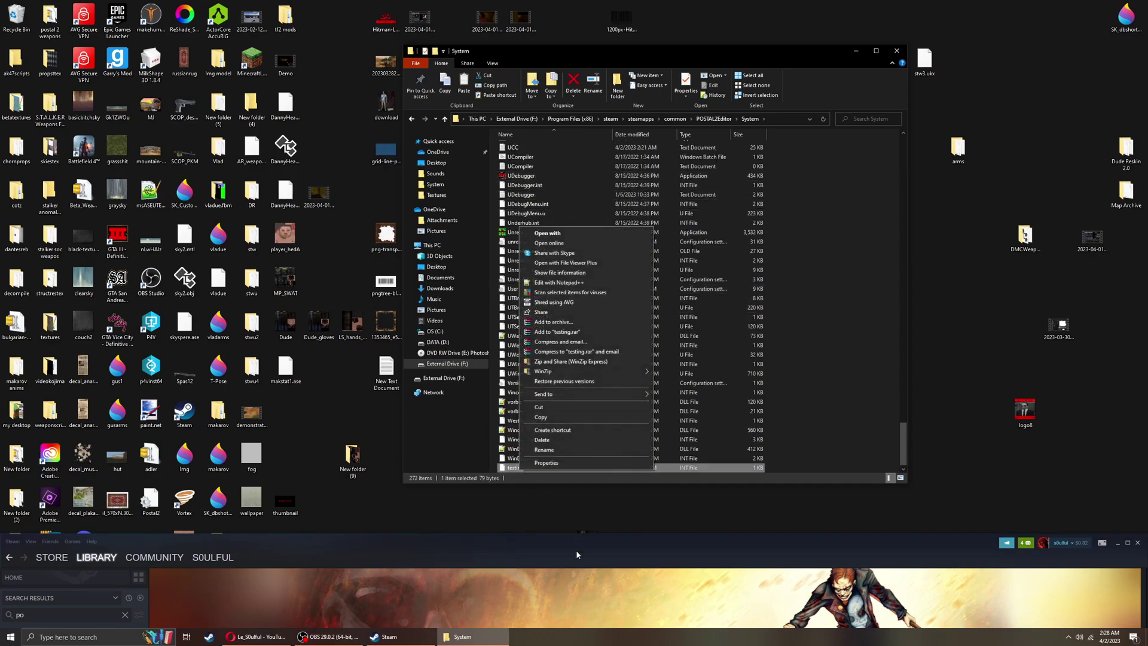
pyautogui.click(558, 451)
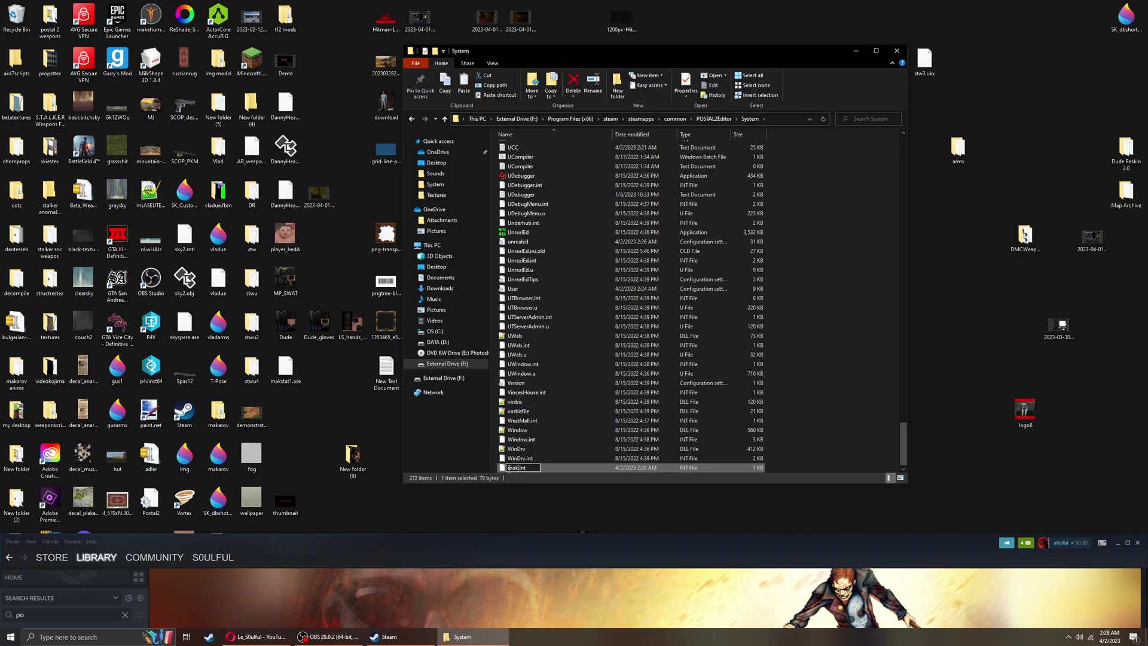
pyautogui.press('Return')
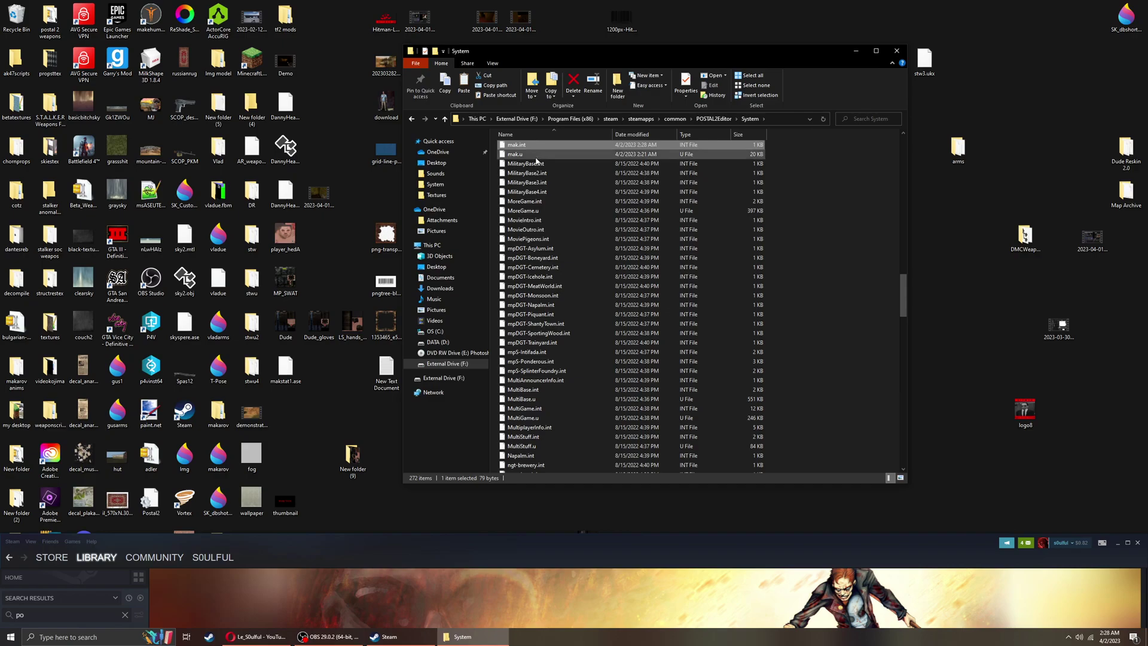
# Run the UCompiler batch file in the System folder and delete the old mak.u package
pyautogui.scroll(-20, 541, 239)
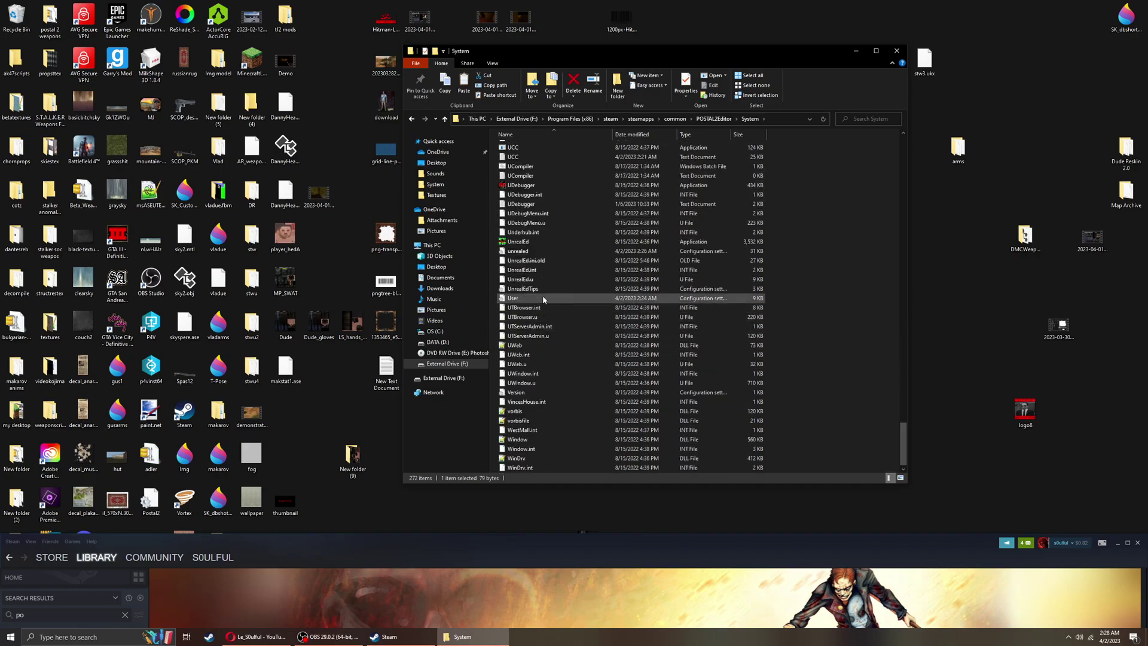
pyautogui.doubleClick(622, 166)
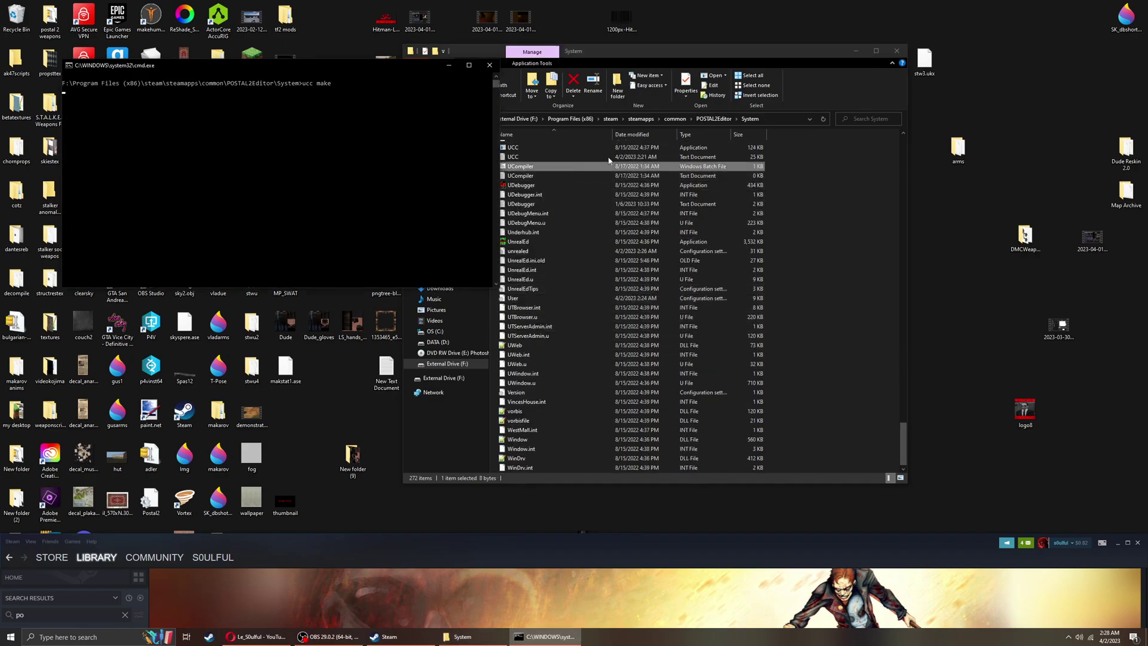
pyautogui.scroll(20, 590, 227)
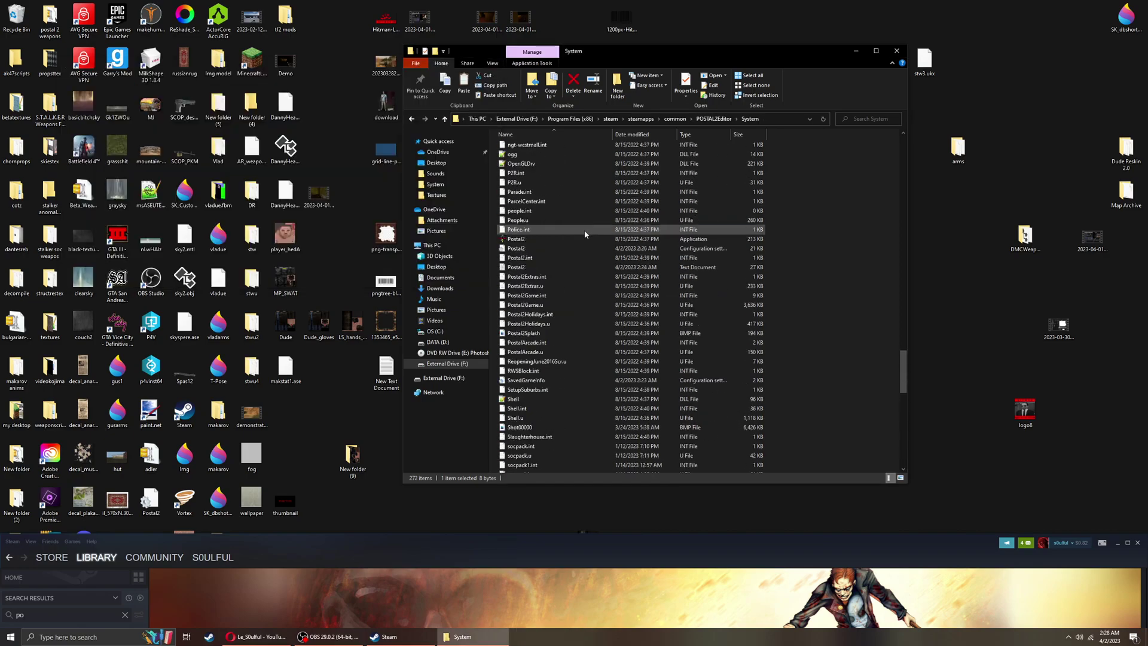
pyautogui.scroll(12, 584, 232)
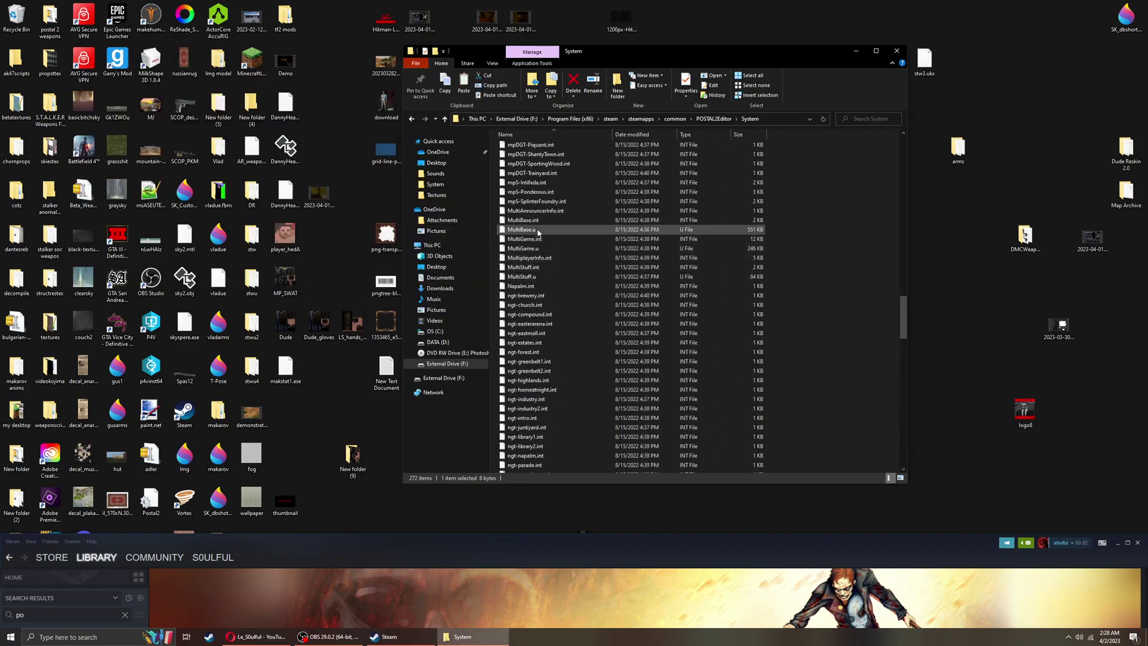
pyautogui.scroll(7, 541, 210)
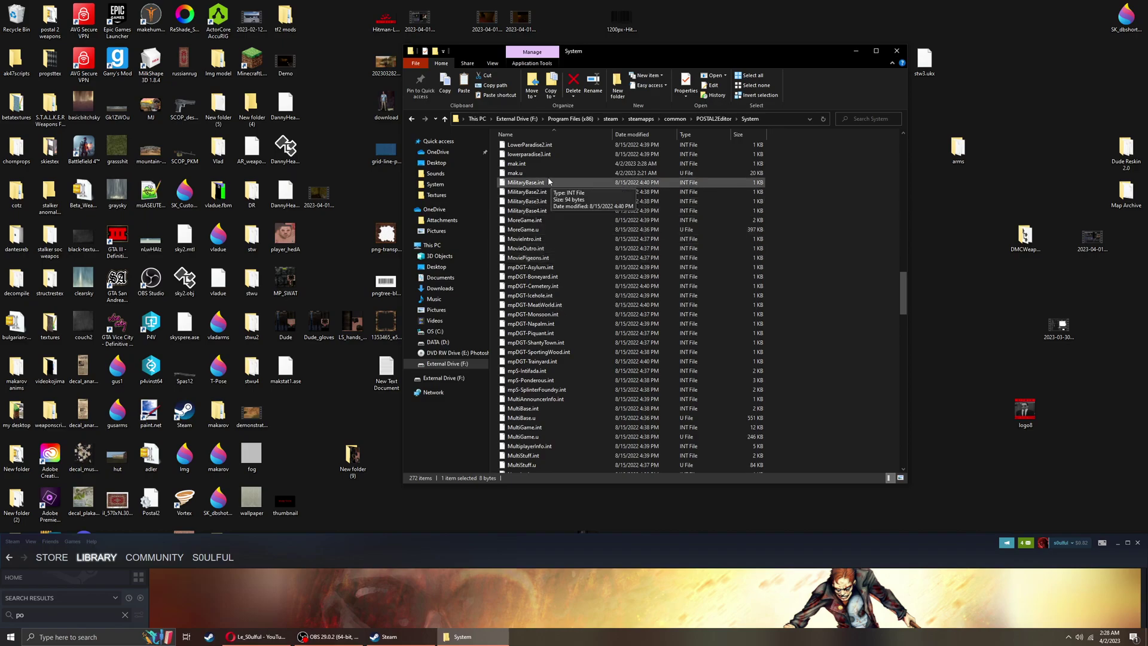
pyautogui.press('Delete')
# Run the UCompiler batch file again to rebuild the mak package
pyautogui.scroll(-15, 570, 242)
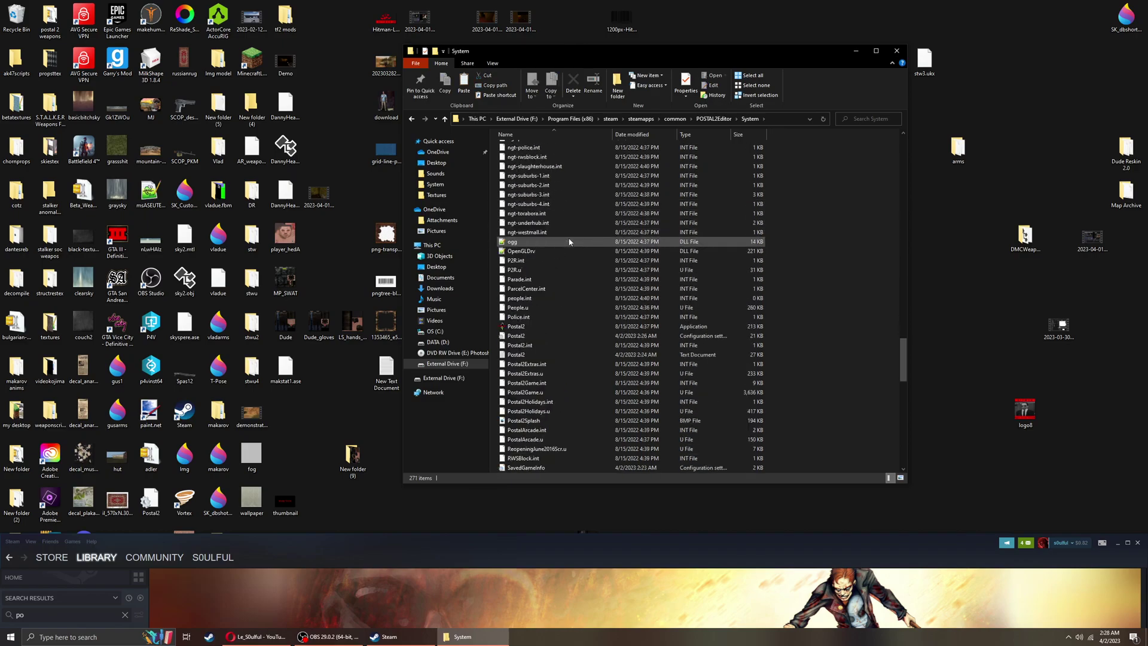
pyautogui.scroll(-18, 568, 239)
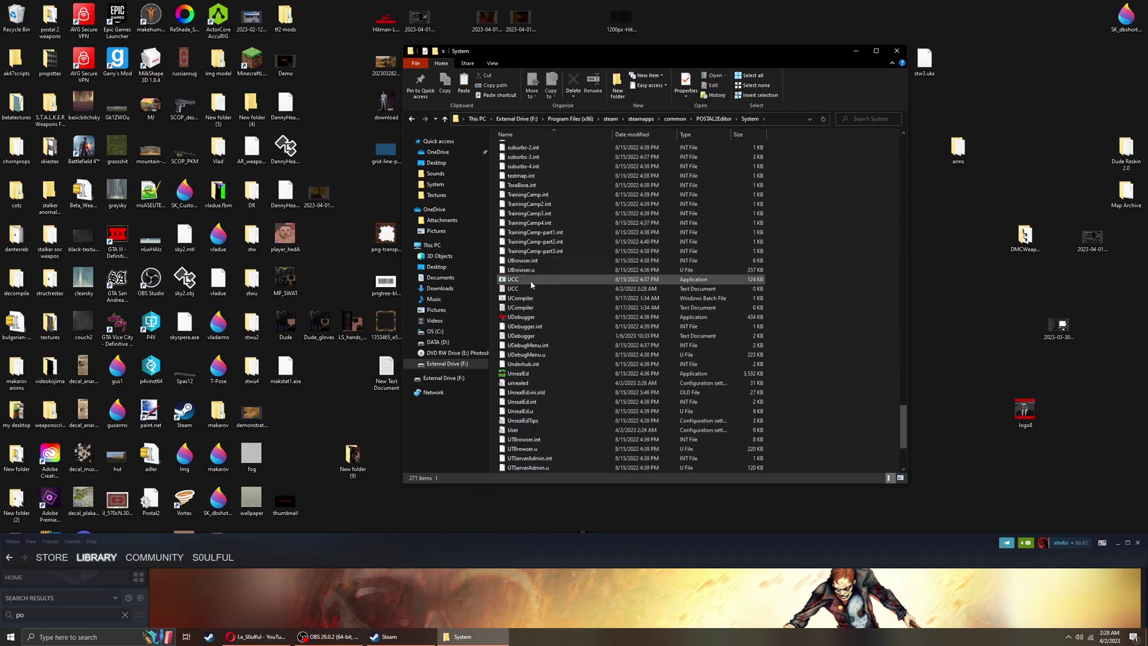
pyautogui.doubleClick(532, 298)
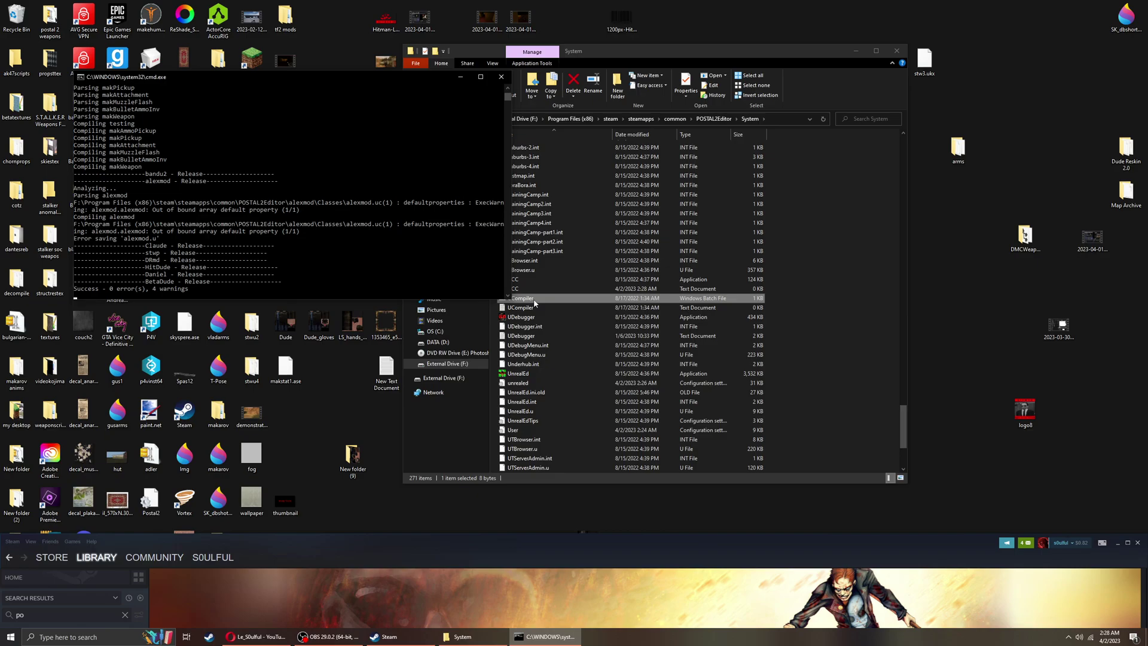
pyautogui.scroll(12, 562, 251)
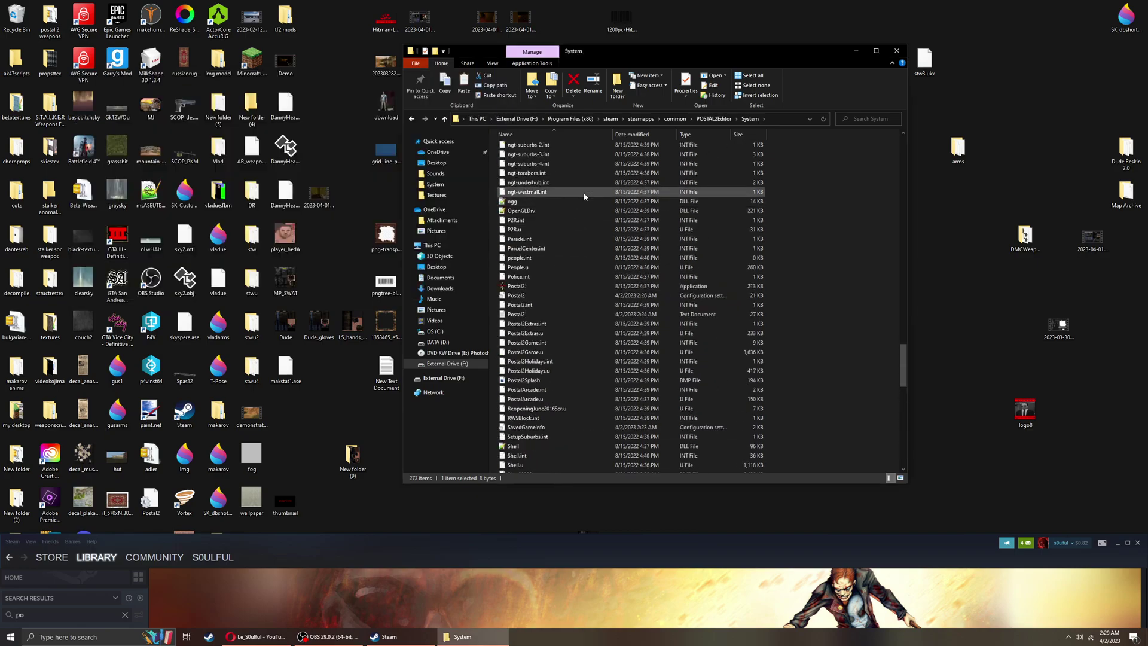
# Close the System folder, launch POSTed: POSTAL 2 Development Kit from the Steam library, and close its Textures browser
pyautogui.click(897, 51)
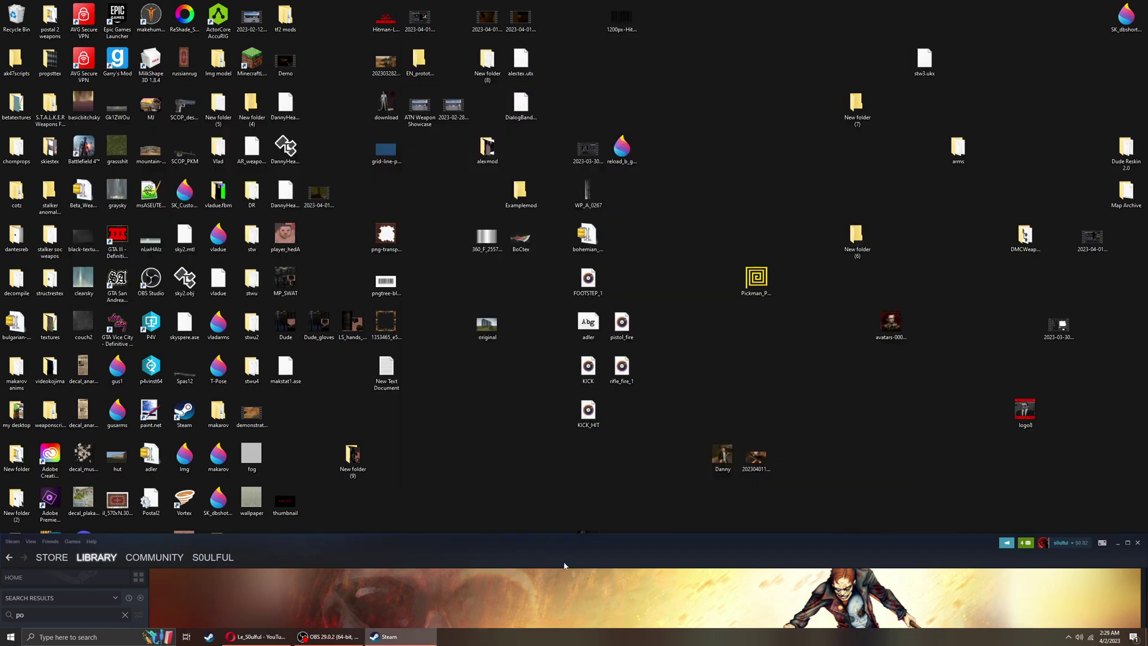
pyautogui.moveTo(566, 564); pyautogui.dragTo(401, 1)
pyautogui.click(200, 195)
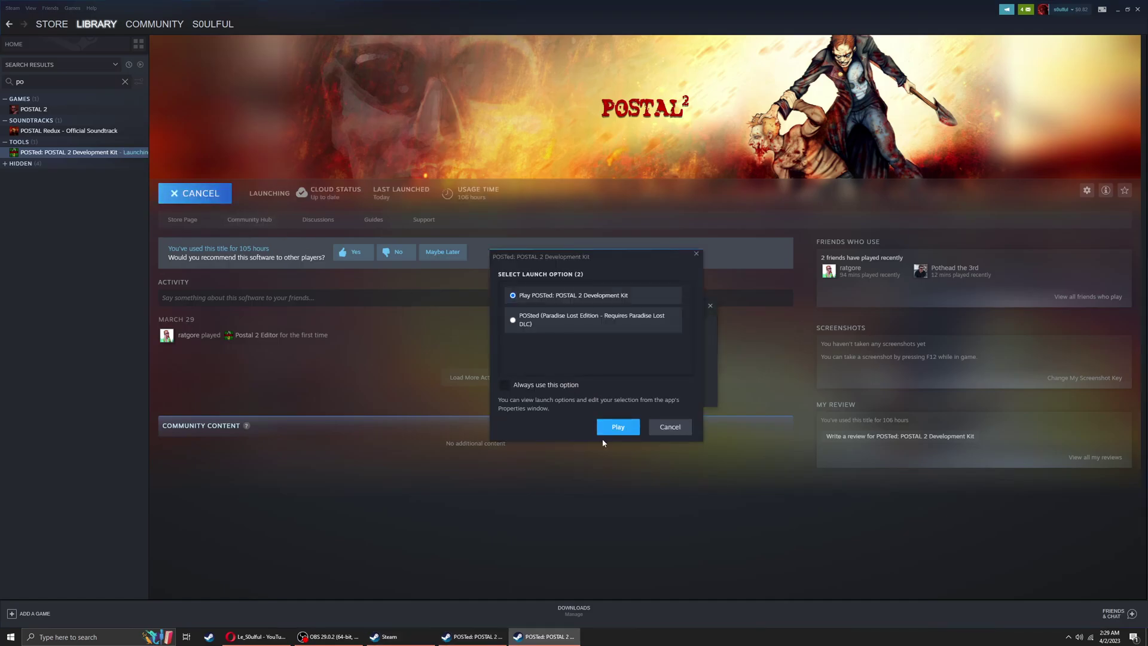
pyautogui.click(611, 428)
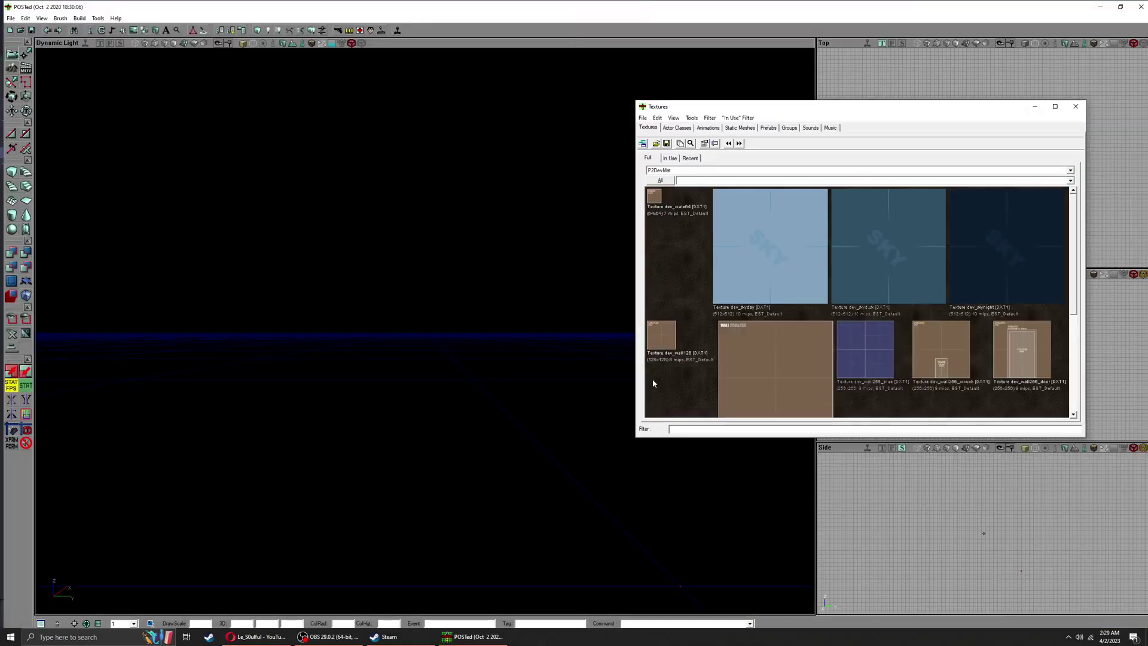
pyautogui.click(1076, 106)
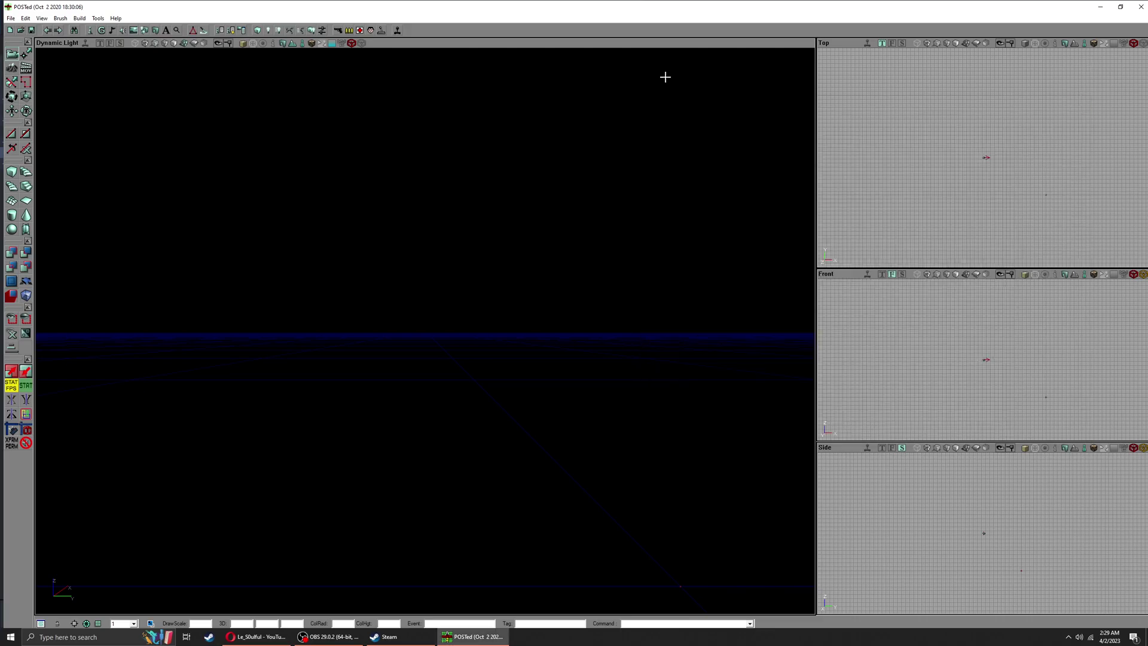
# Open the recent map TestMap.fuk in the editor and launch it in the game
pyautogui.click(17, 18)
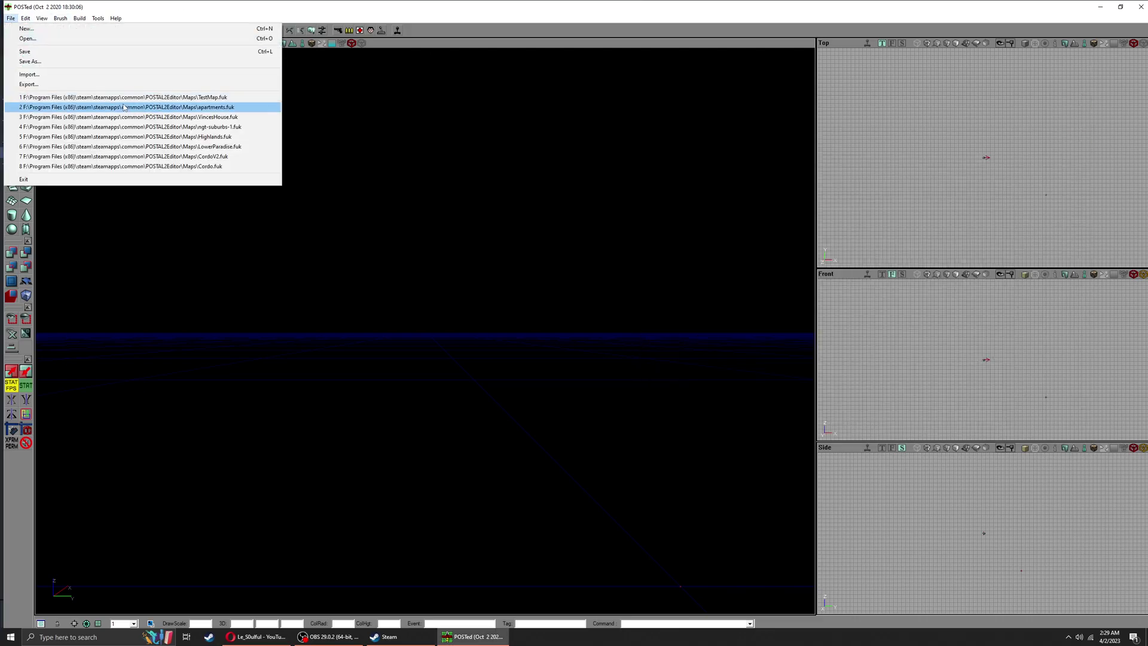
pyautogui.click(174, 97)
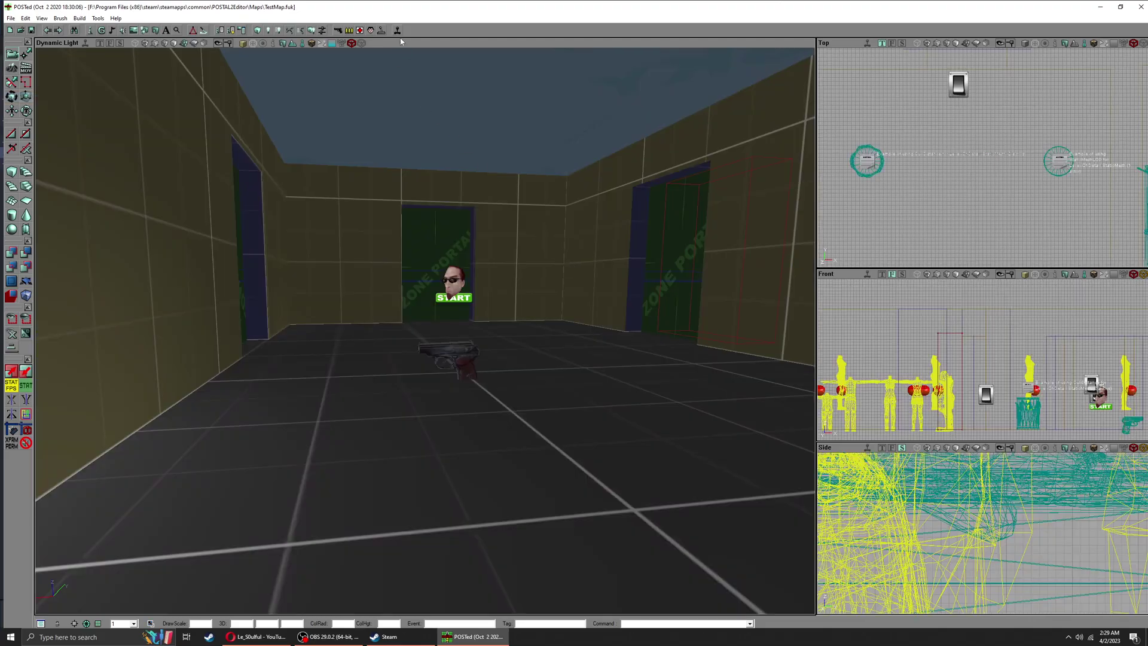
pyautogui.click(397, 30)
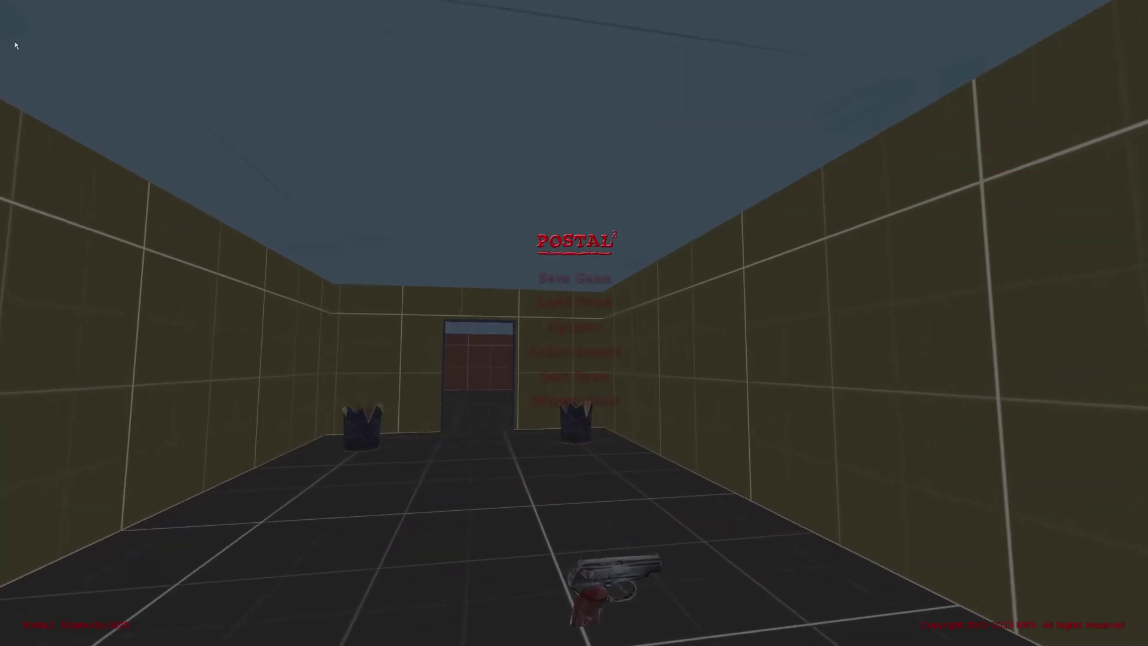
# Return to the game's main menu and start a new Workshop game with the testing mod enabled
pyautogui.click(574, 400)
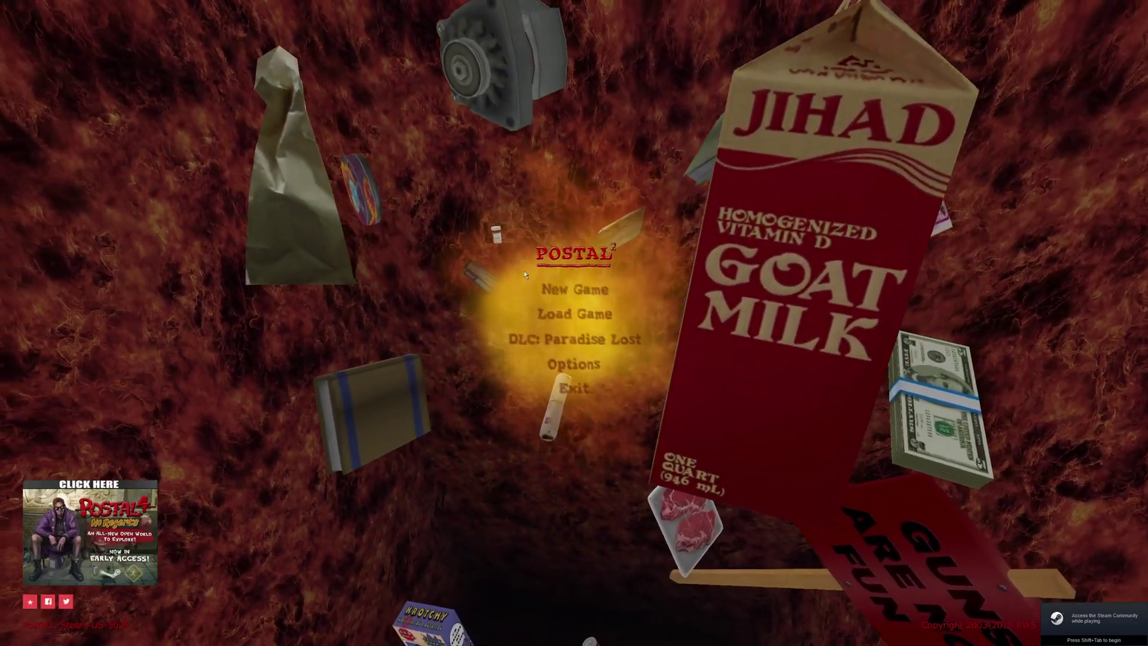
pyautogui.click(565, 290)
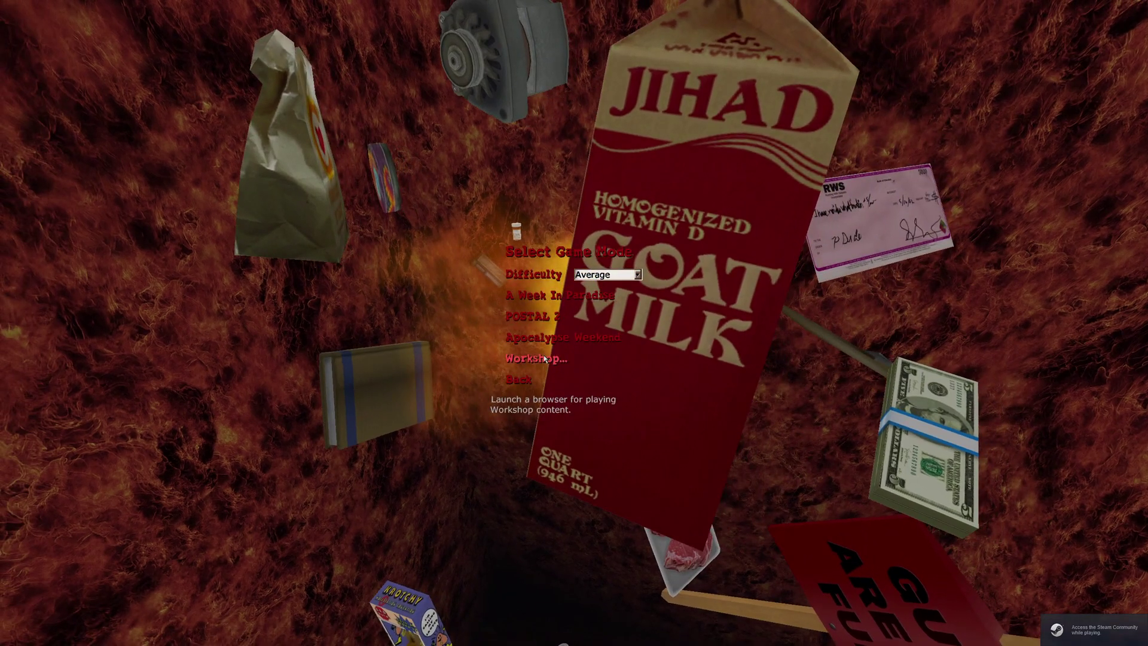
pyautogui.click(545, 357)
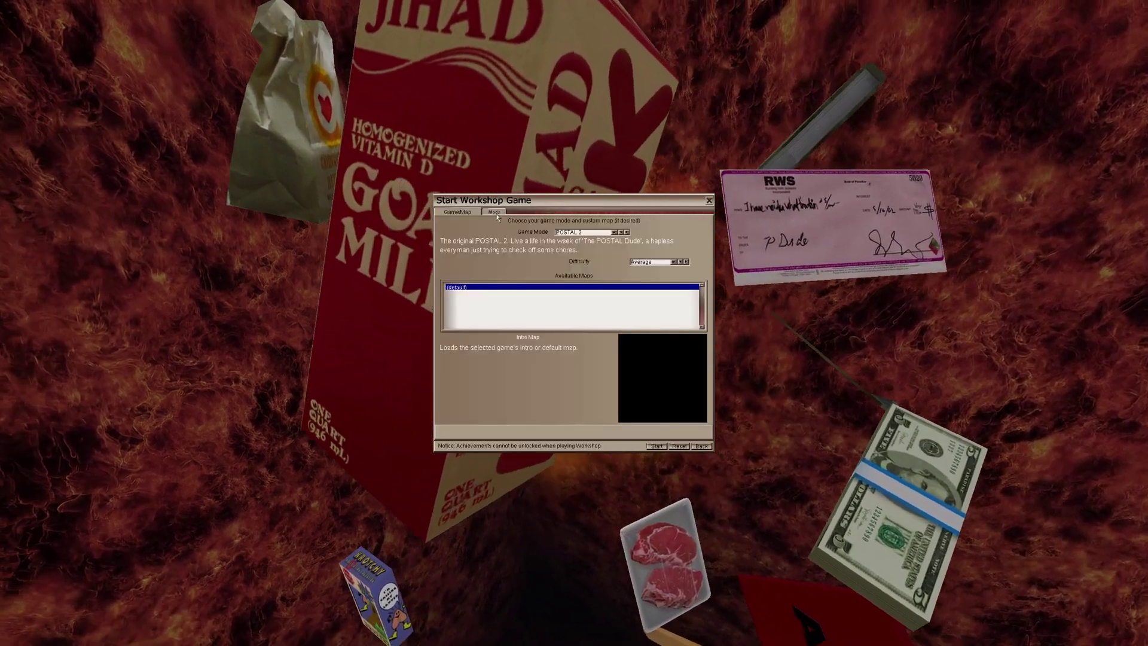
pyautogui.click(495, 214)
pyautogui.doubleClick(493, 317)
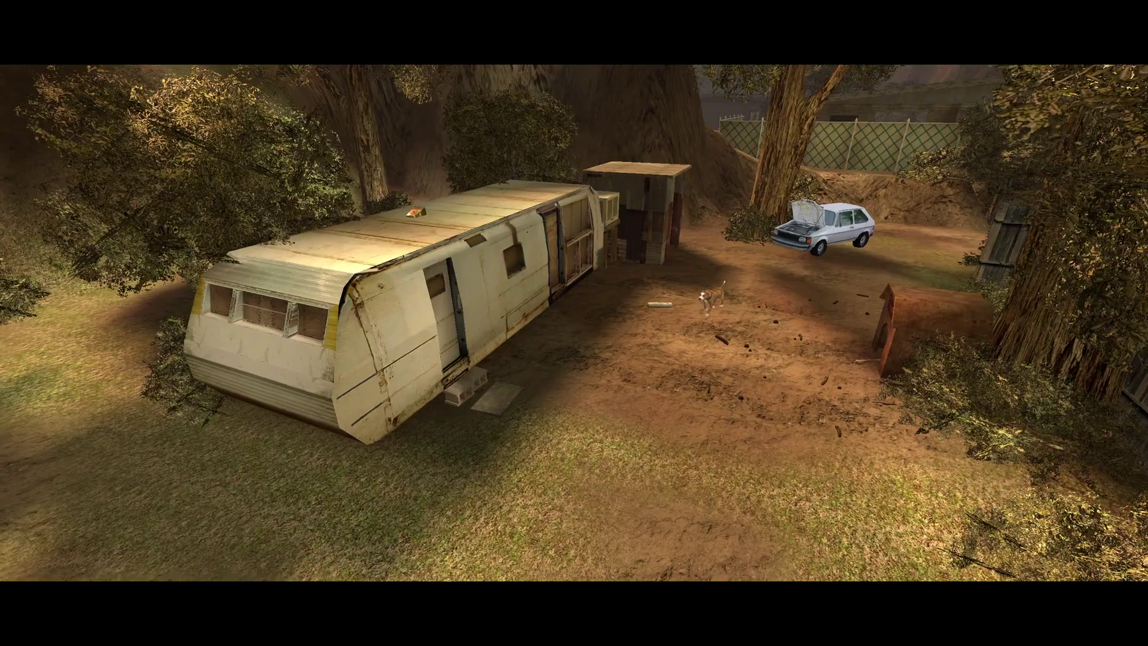
# Equip the Makarov at the start of the new game, walk around and fire it, and leave the game
pyautogui.press('w')
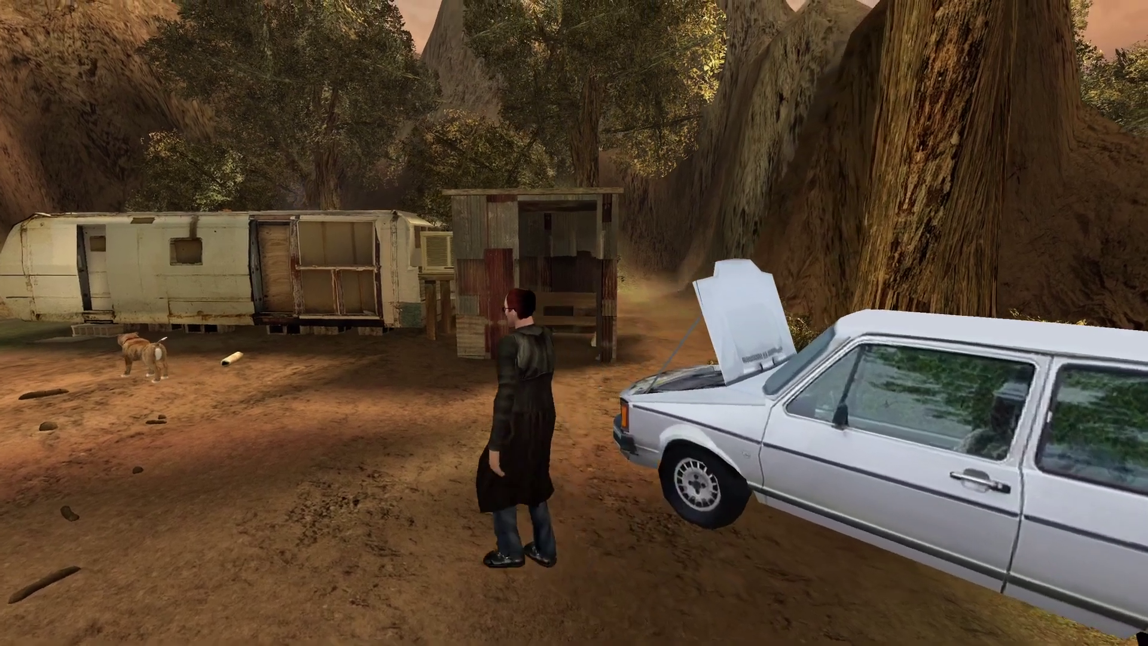
pyautogui.press('w')
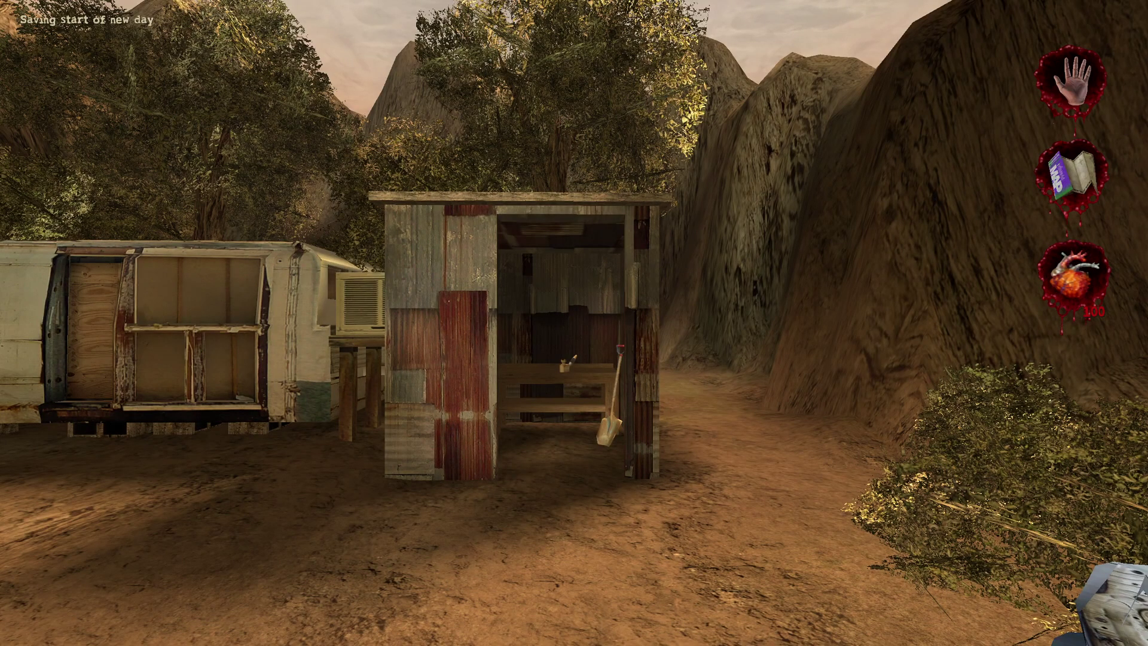
pyautogui.press('2')
pyautogui.press('w')
pyautogui.press('w')
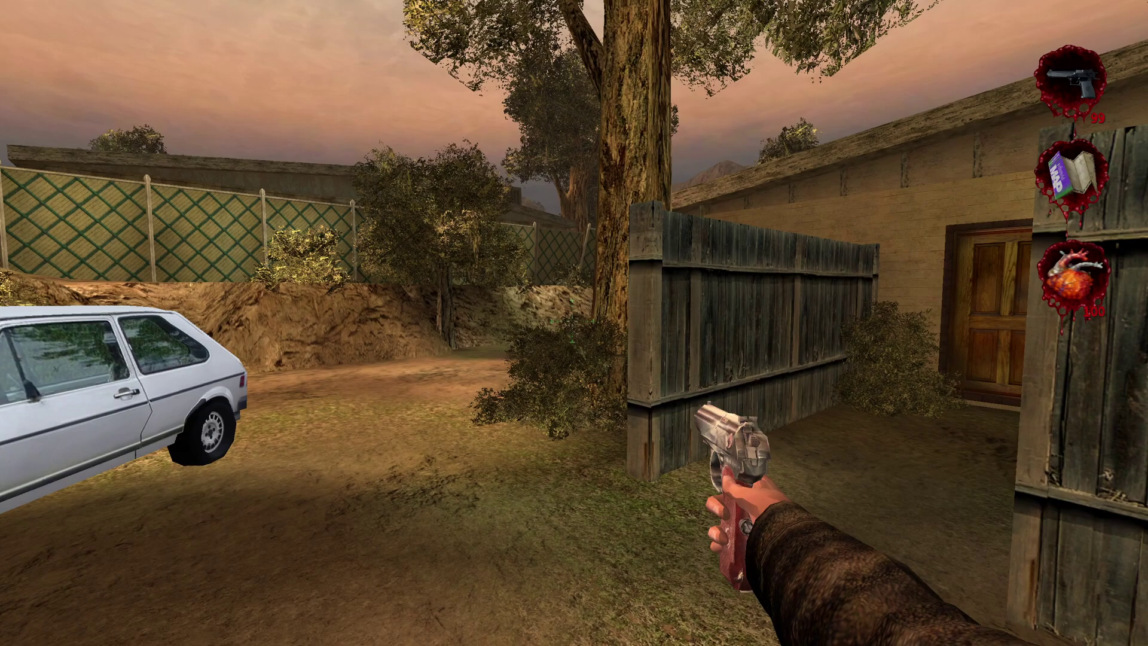
pyautogui.click(574, 323)
pyautogui.click(574, 323)
pyautogui.press('Escape')
pyautogui.press('Escape')
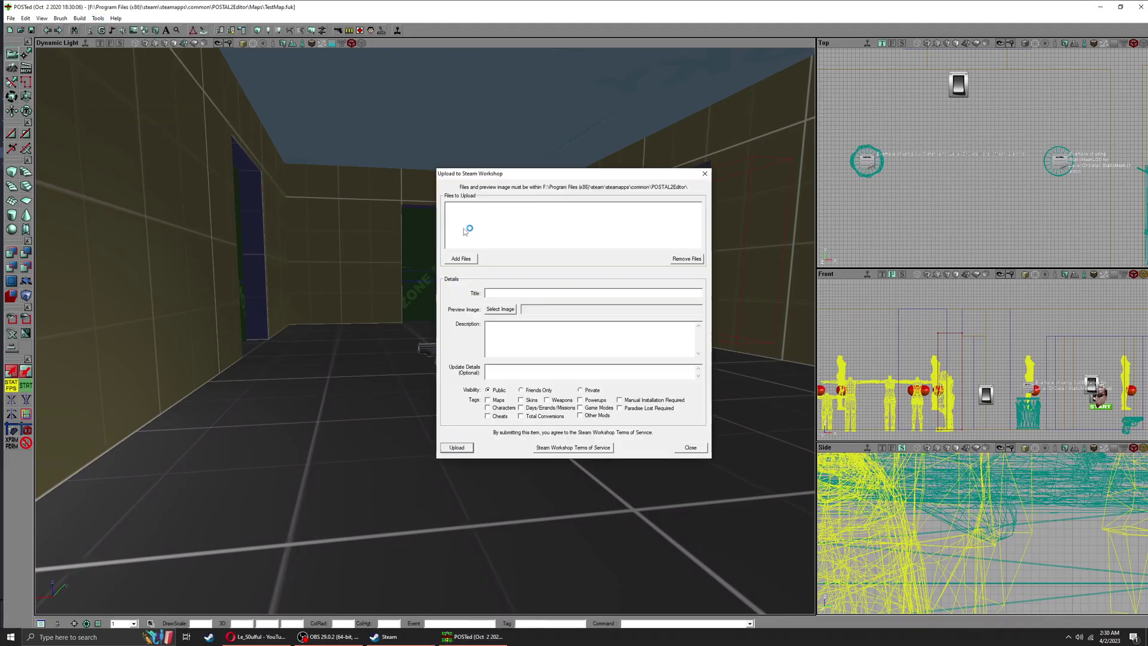
# Add maktex.utx from the Textures folder to the Steam Workshop upload files
pyautogui.click(462, 262)
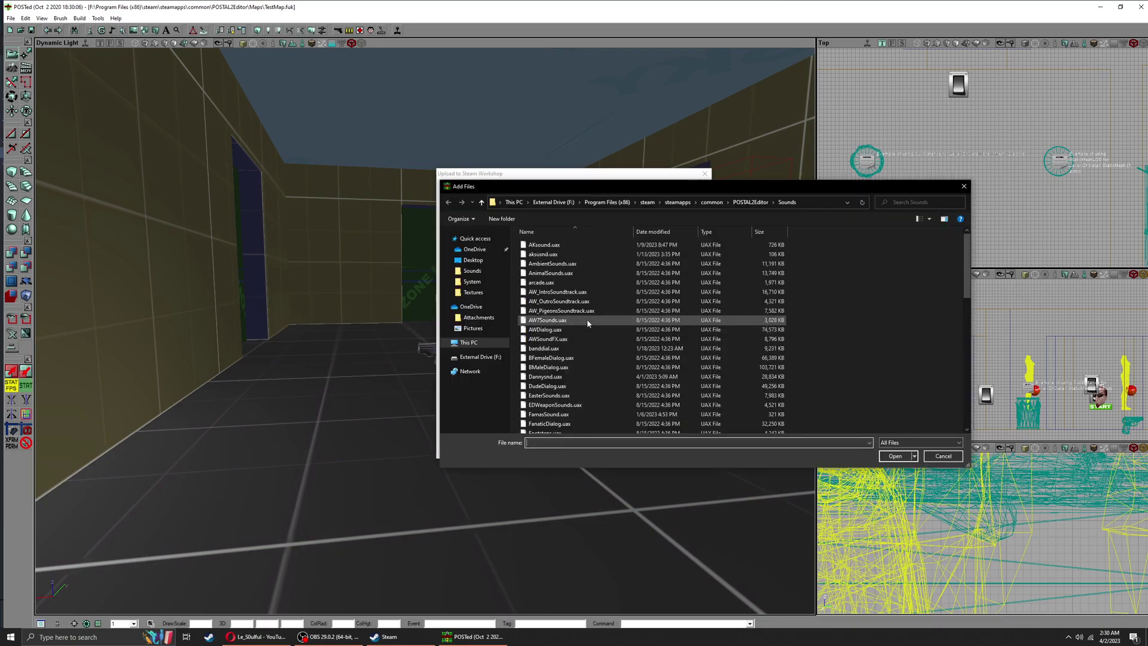
pyautogui.scroll(5, 586, 329)
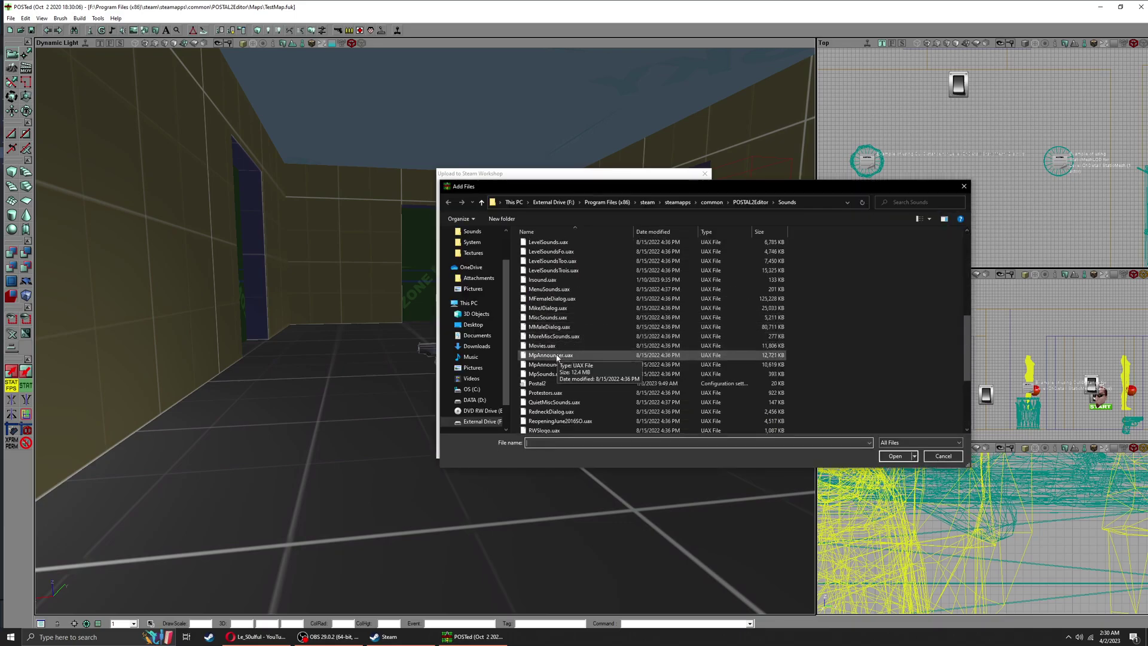
pyautogui.scroll(1, 564, 352)
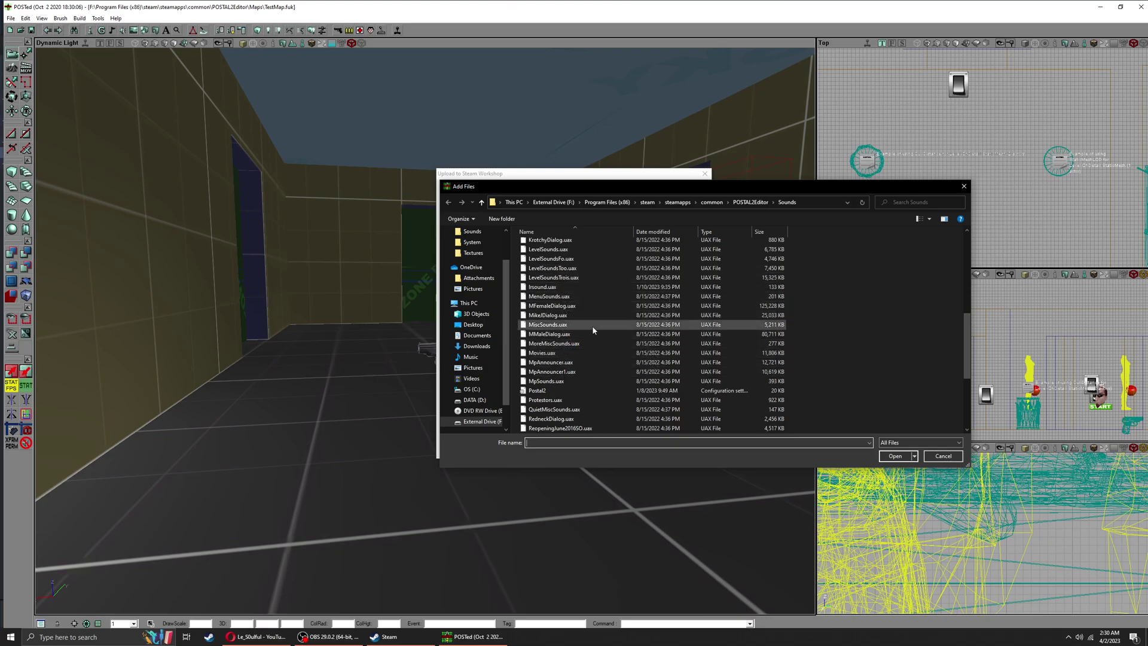
pyautogui.scroll(-5, 592, 325)
pyautogui.click(751, 203)
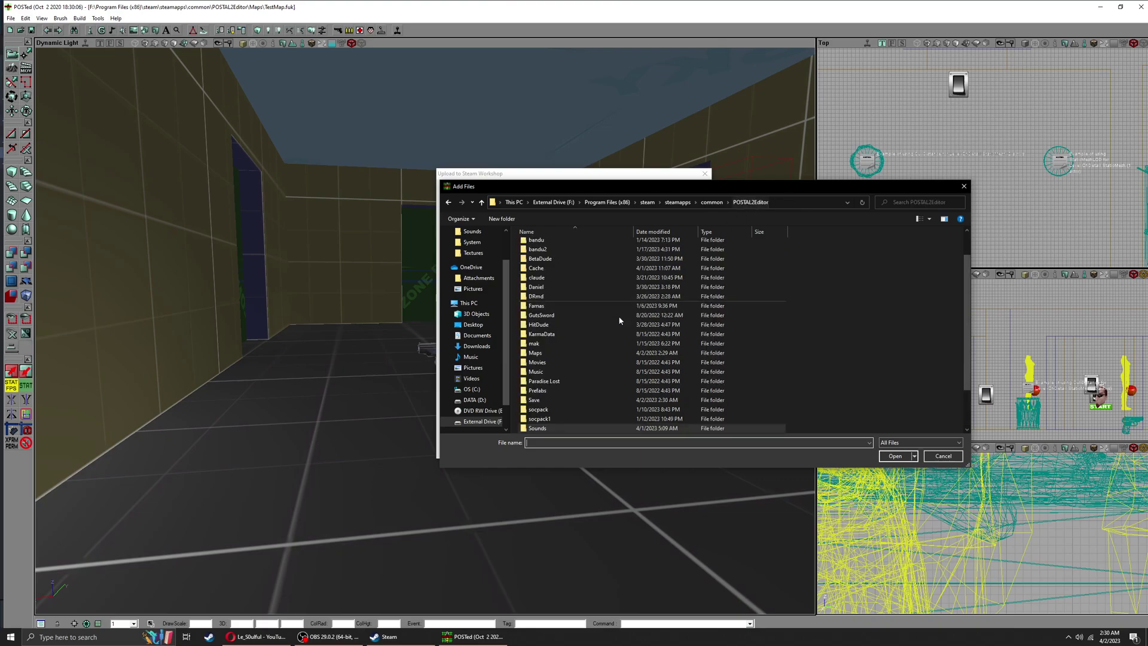
pyautogui.doubleClick(559, 419)
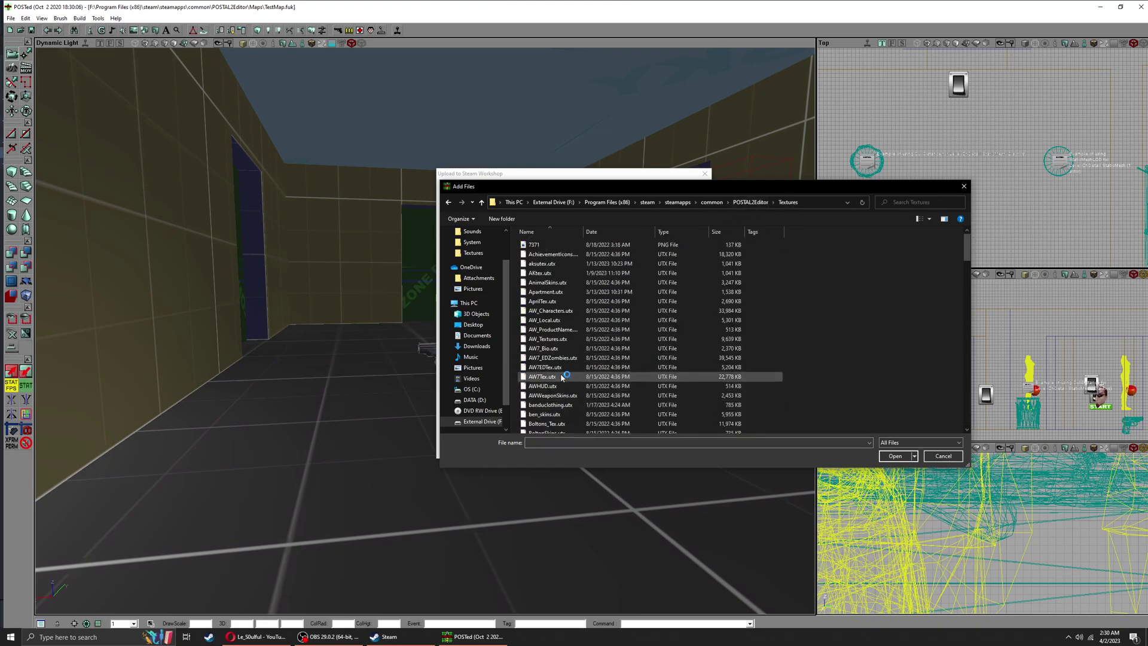
pyautogui.scroll(-5, 561, 372)
pyautogui.scroll(-8, 561, 371)
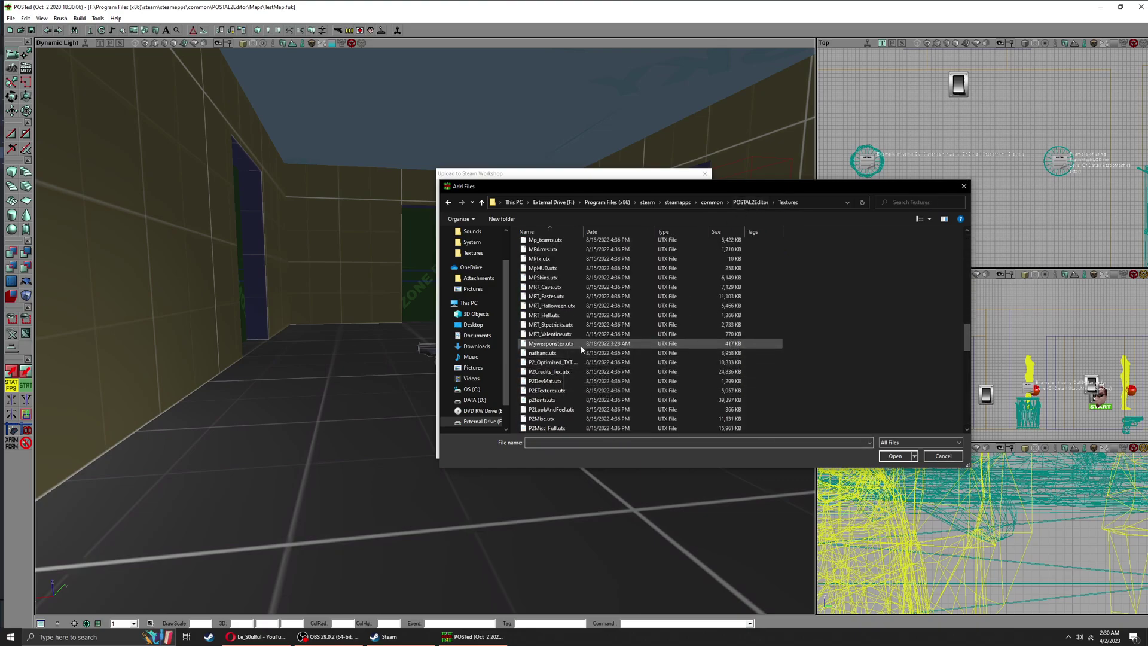
pyautogui.scroll(2, 588, 299)
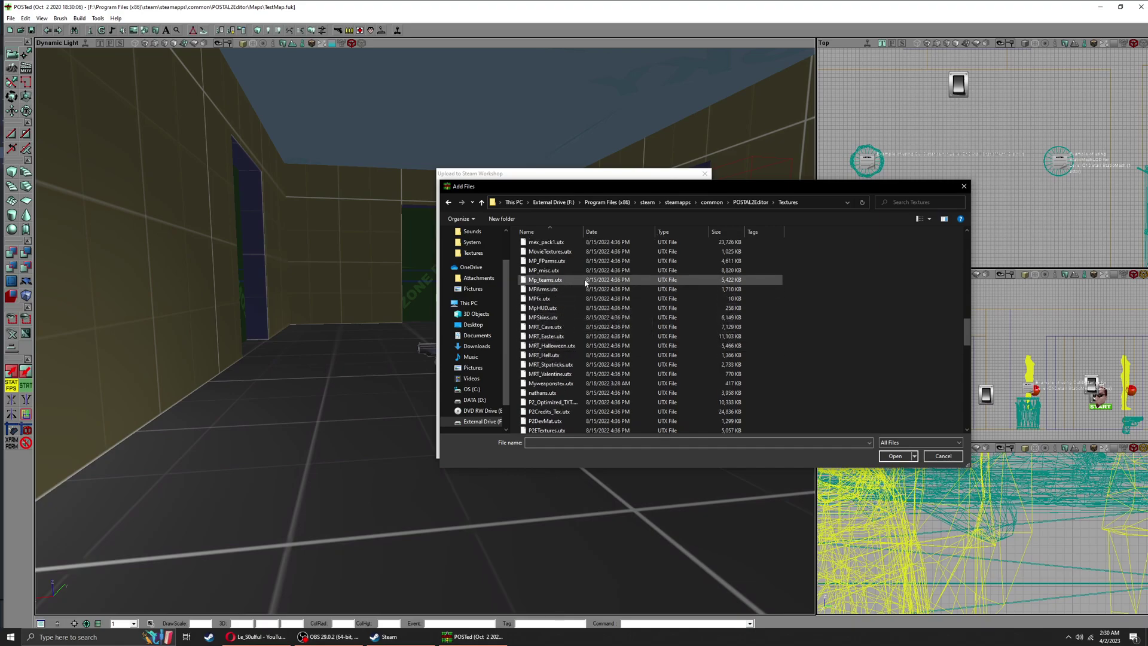
pyautogui.scroll(3, 562, 272)
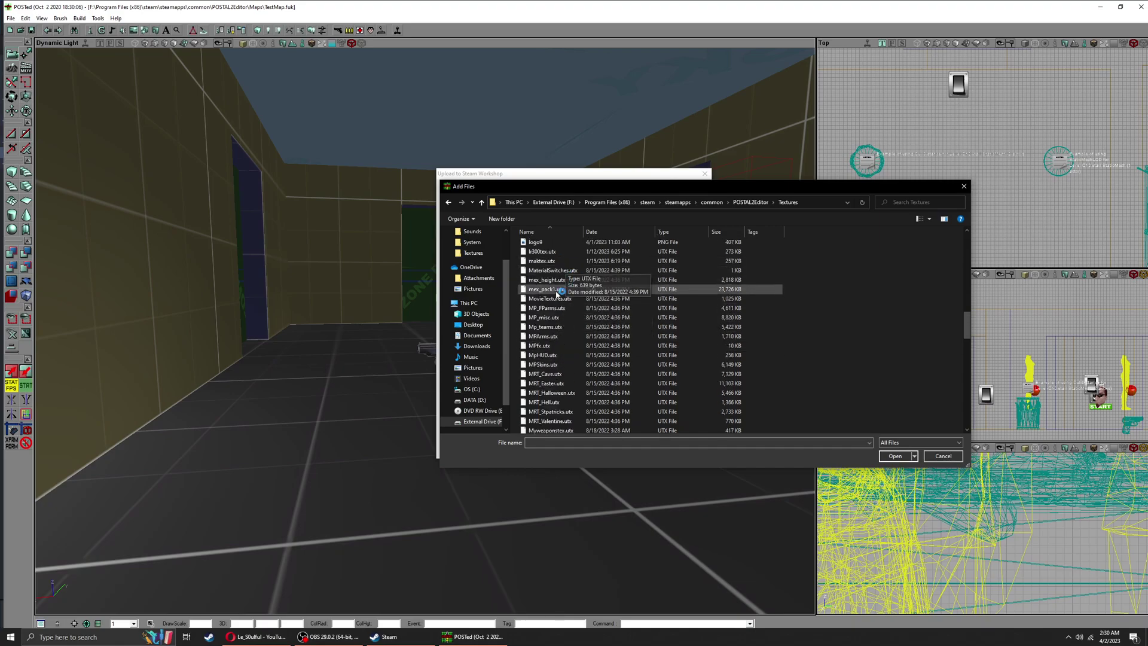
pyautogui.doubleClick(560, 263)
# Add the mak.u package from the System folder to the Workshop upload files
pyautogui.click(473, 259)
pyautogui.click(751, 202)
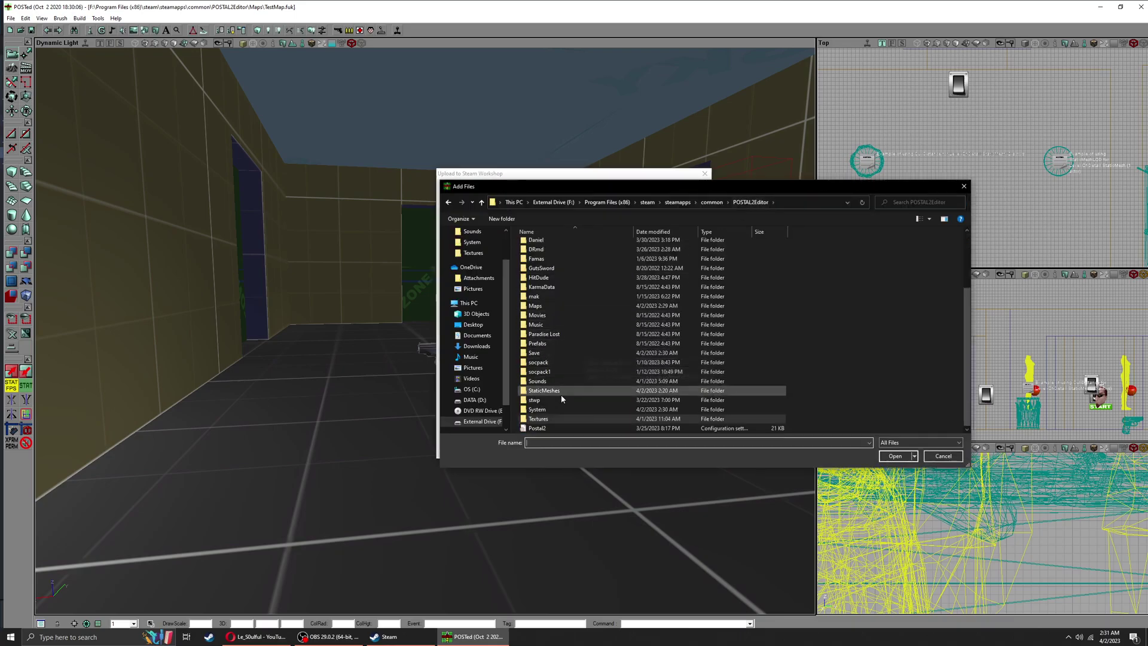
pyautogui.doubleClick(557, 410)
pyautogui.scroll(-10, 568, 383)
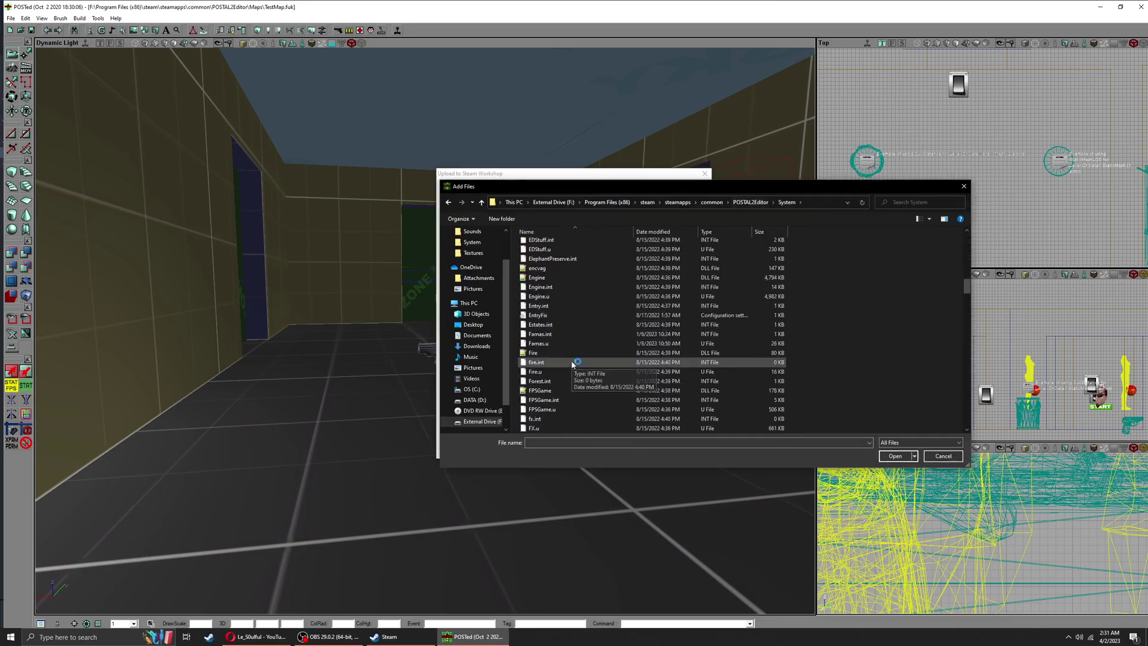
pyautogui.scroll(-10, 571, 334)
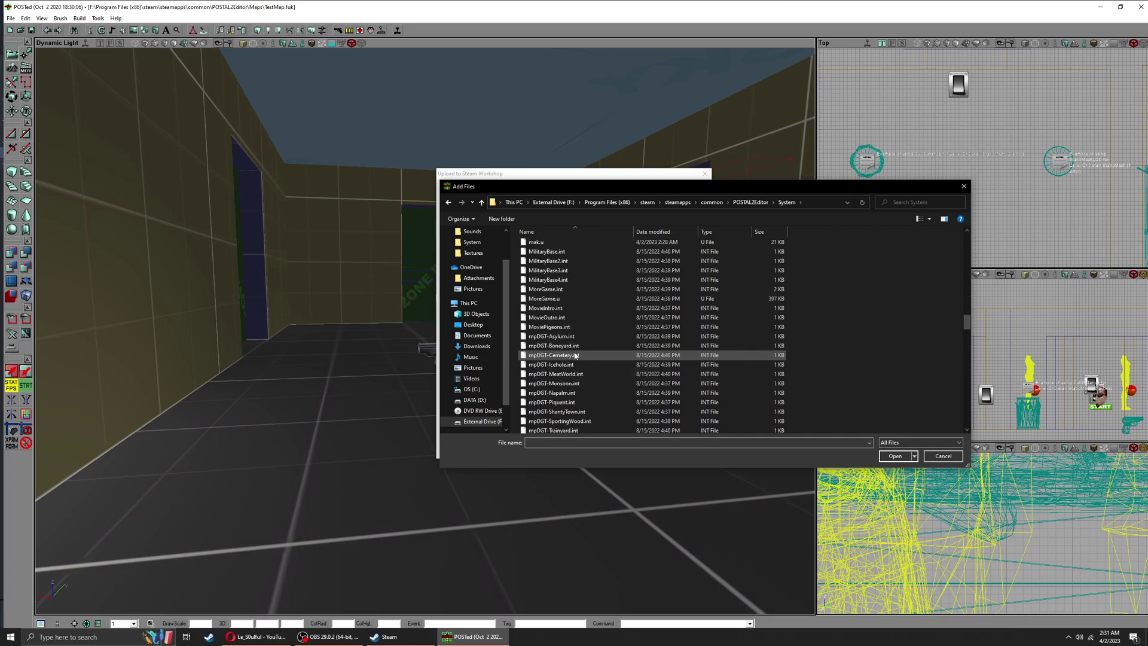
pyautogui.scroll(2, 563, 286)
pyautogui.doubleClick(555, 298)
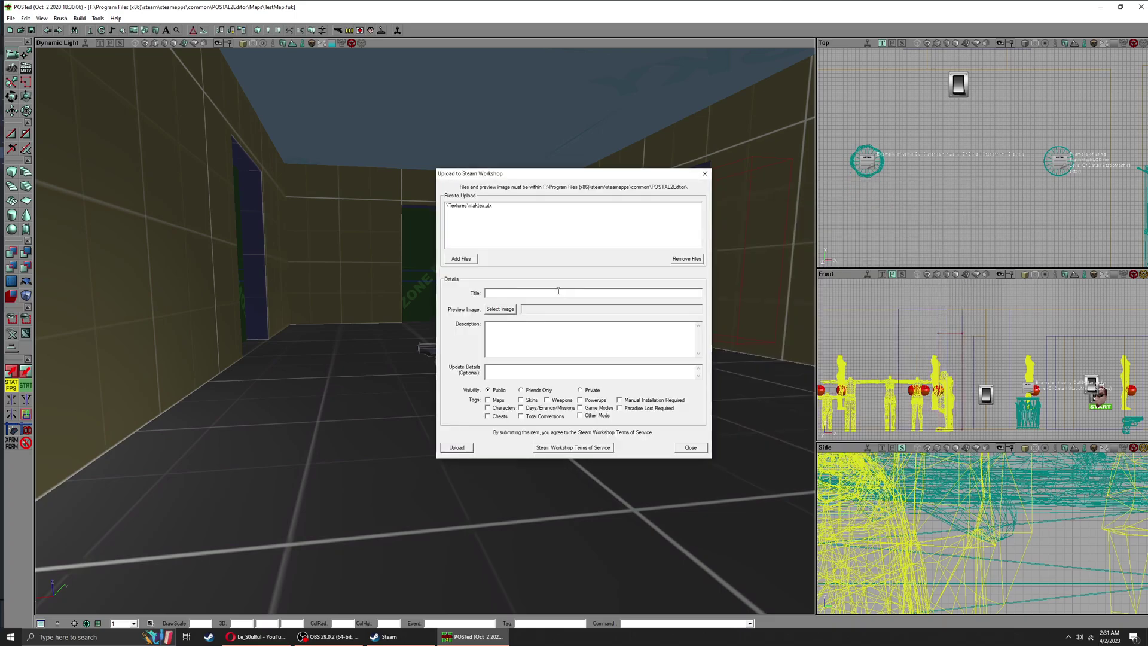
# Add mak.int from the System folder to the Workshop upload files
pyautogui.click(466, 260)
pyautogui.scroll(-8, 559, 289)
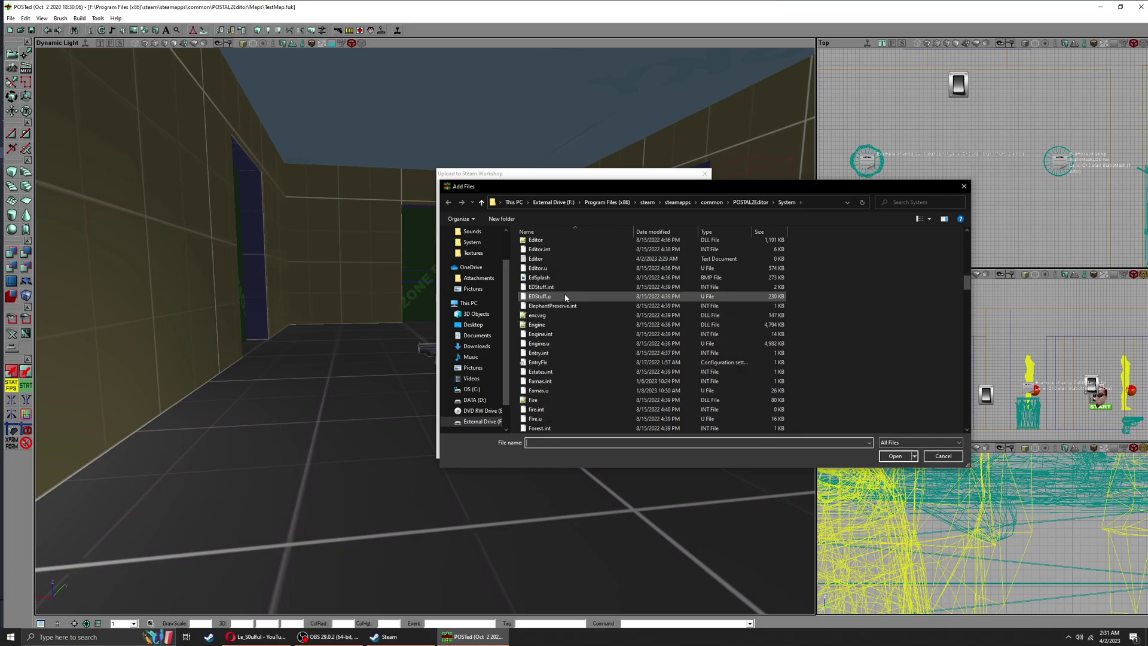
pyautogui.scroll(-14, 565, 297)
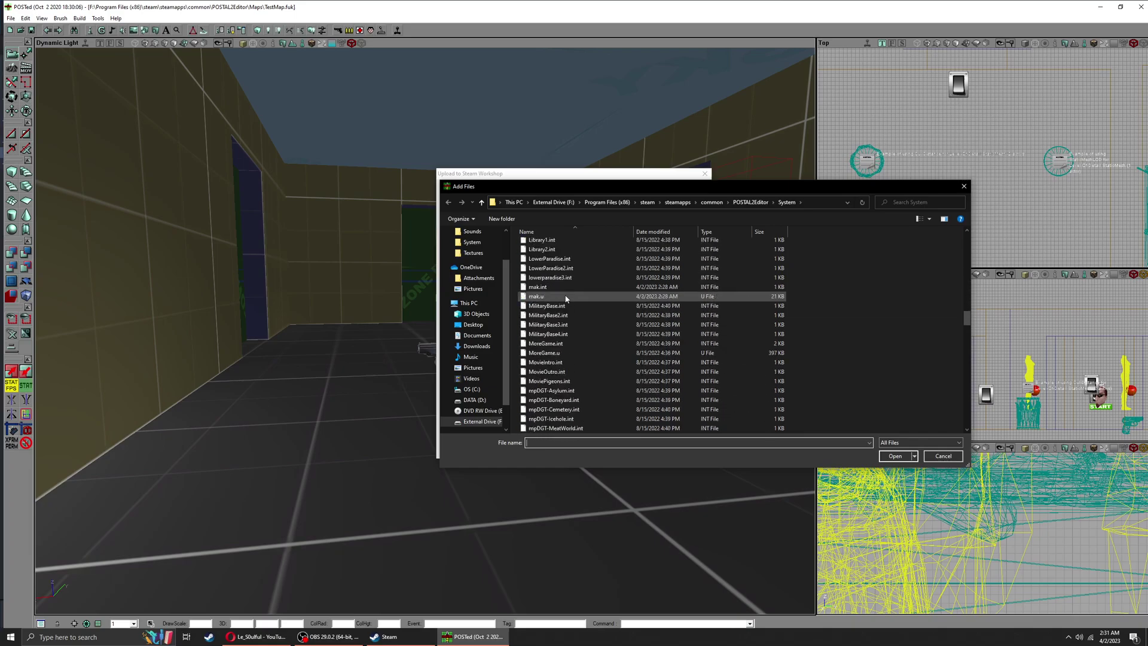
pyautogui.doubleClick(560, 279)
# Add makmdl.ukx from the Animations folder to the Workshop upload files
pyautogui.click(472, 259)
pyautogui.click(751, 202)
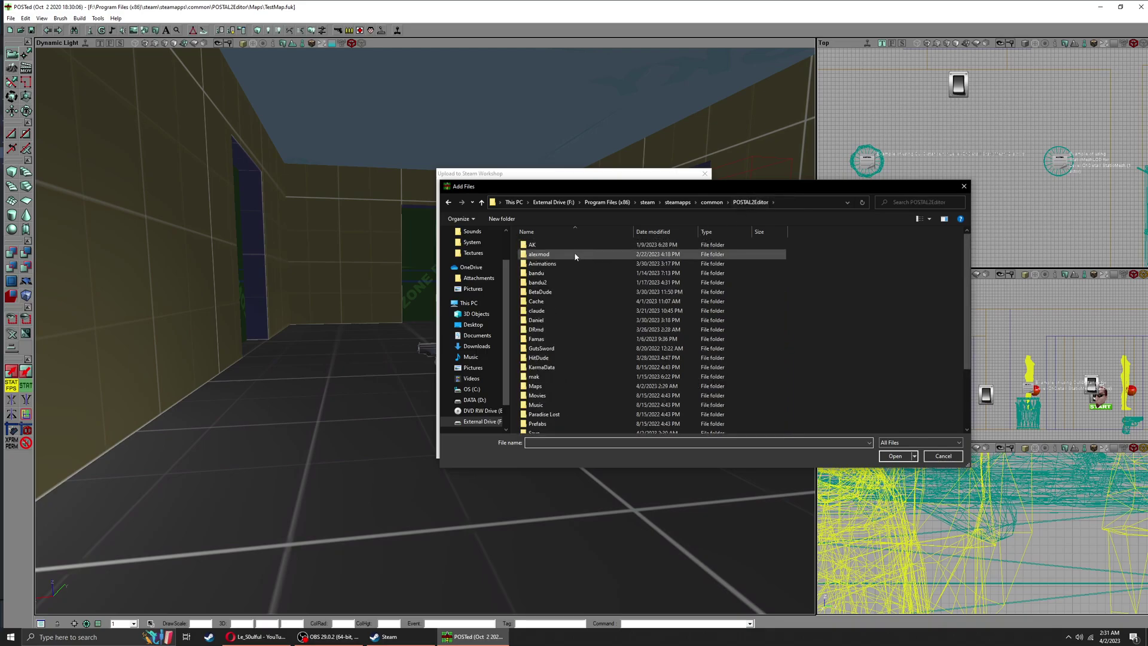
pyautogui.doubleClick(573, 269)
pyautogui.scroll(-5, 582, 267)
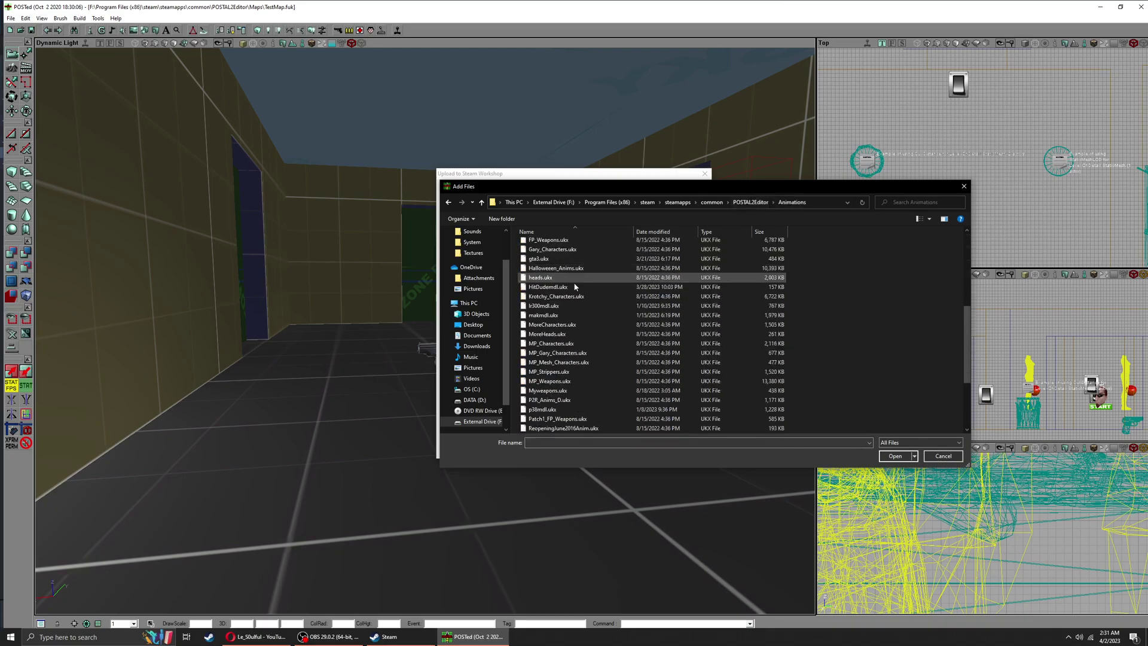
pyautogui.click(556, 315)
pyautogui.doubleClick(556, 315)
# Add makstat.usx from the StaticMeshes folder to the Workshop upload files
pyautogui.click(461, 259)
pyautogui.click(751, 205)
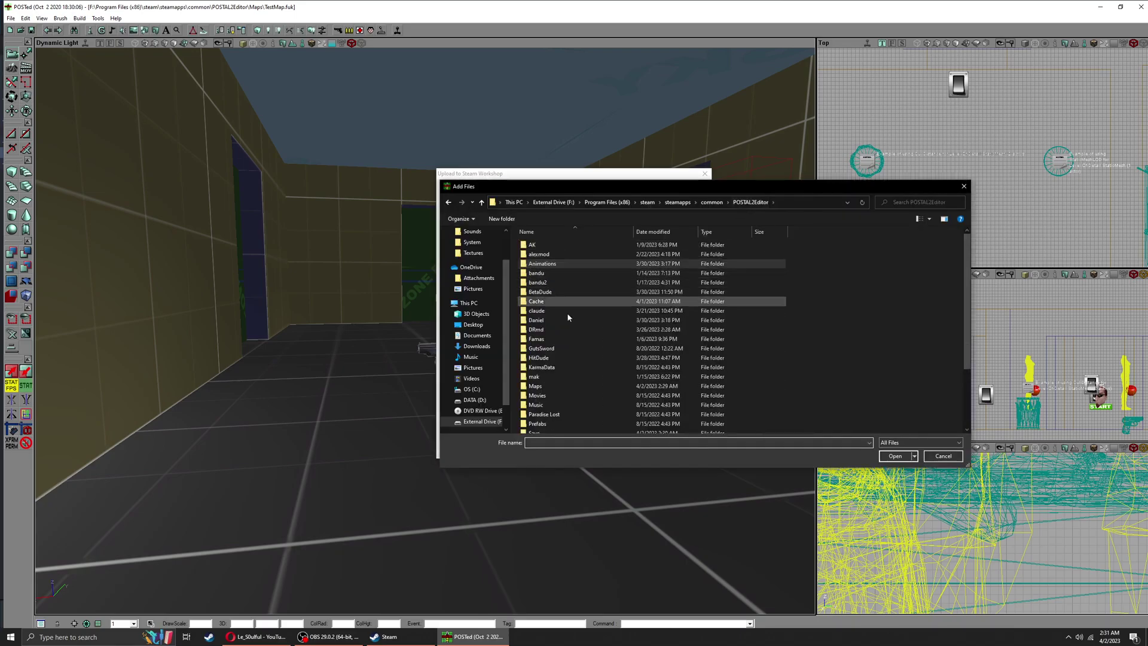
pyautogui.scroll(-2, 563, 376)
pyautogui.scroll(-2, 564, 376)
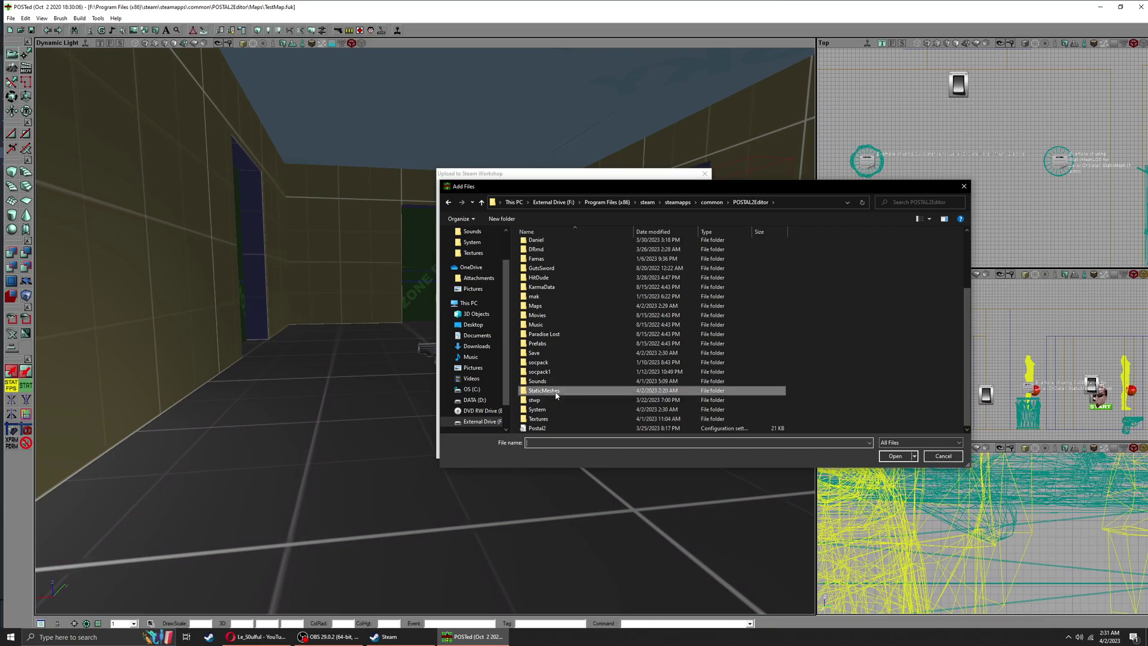
pyautogui.doubleClick(553, 390)
pyautogui.scroll(-3, 563, 379)
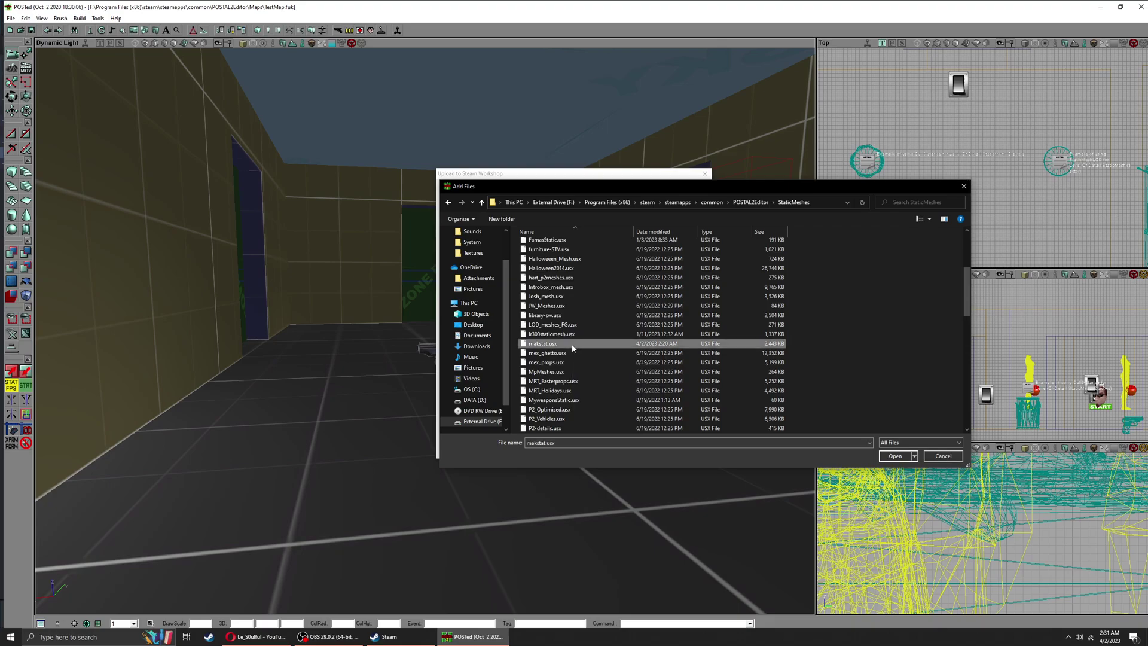
pyautogui.doubleClick(546, 343)
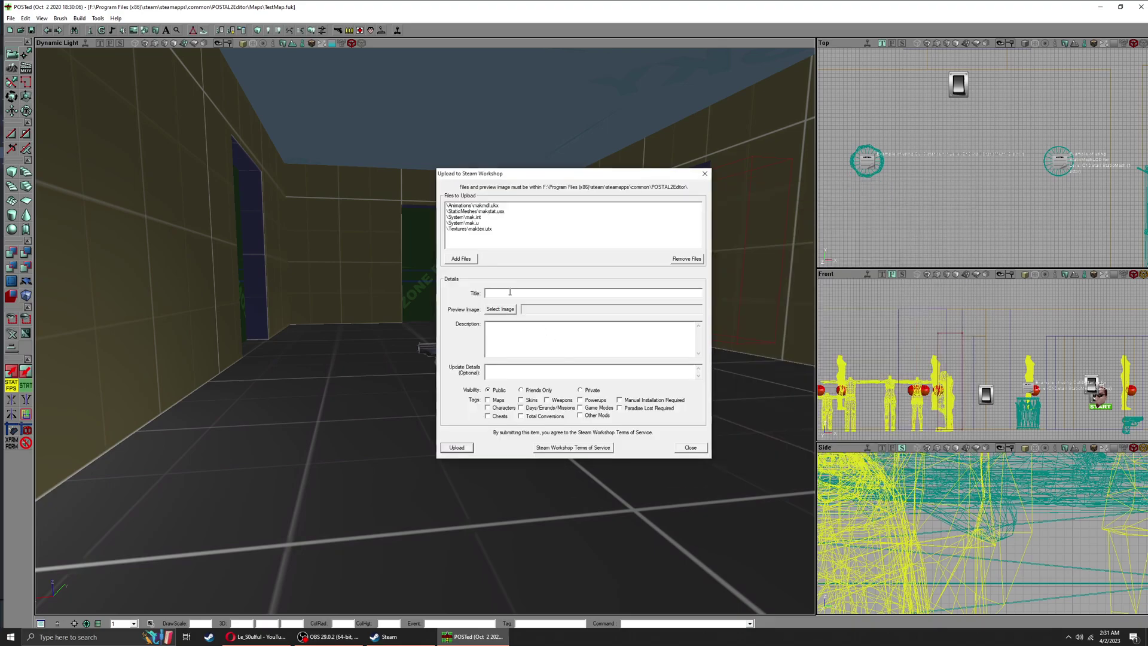
# Enter "test" as the Workshop item's title and description, and choose logo5.png from the Textures folder as its preview image
pyautogui.click(510, 291)
pyautogui.write('test')
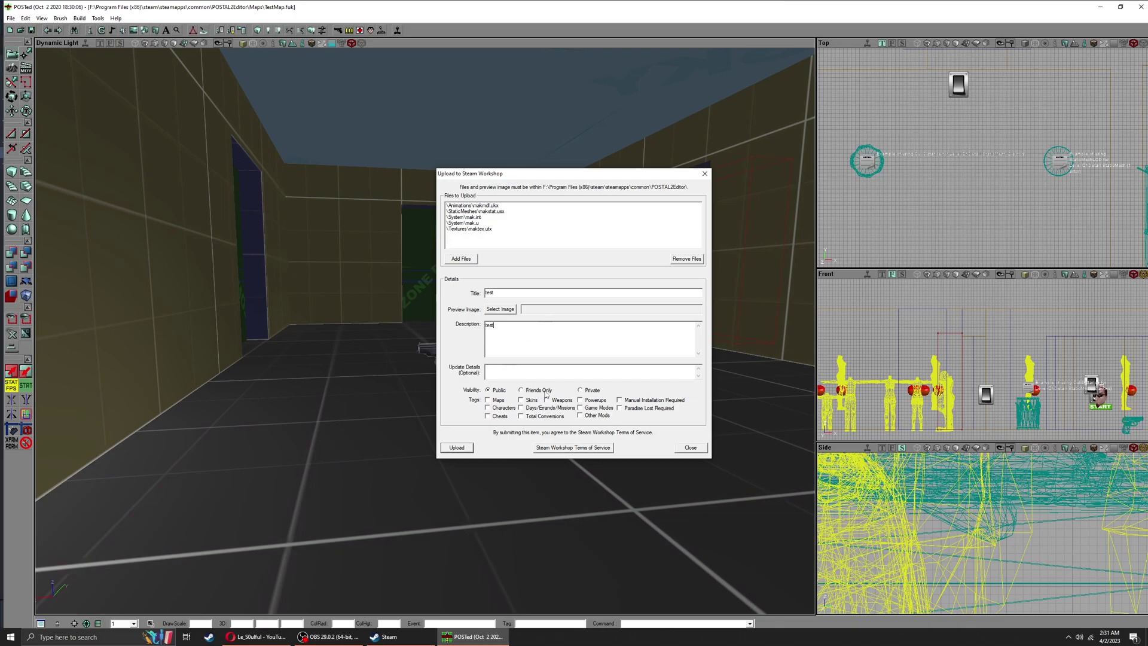
pyautogui.click(509, 309)
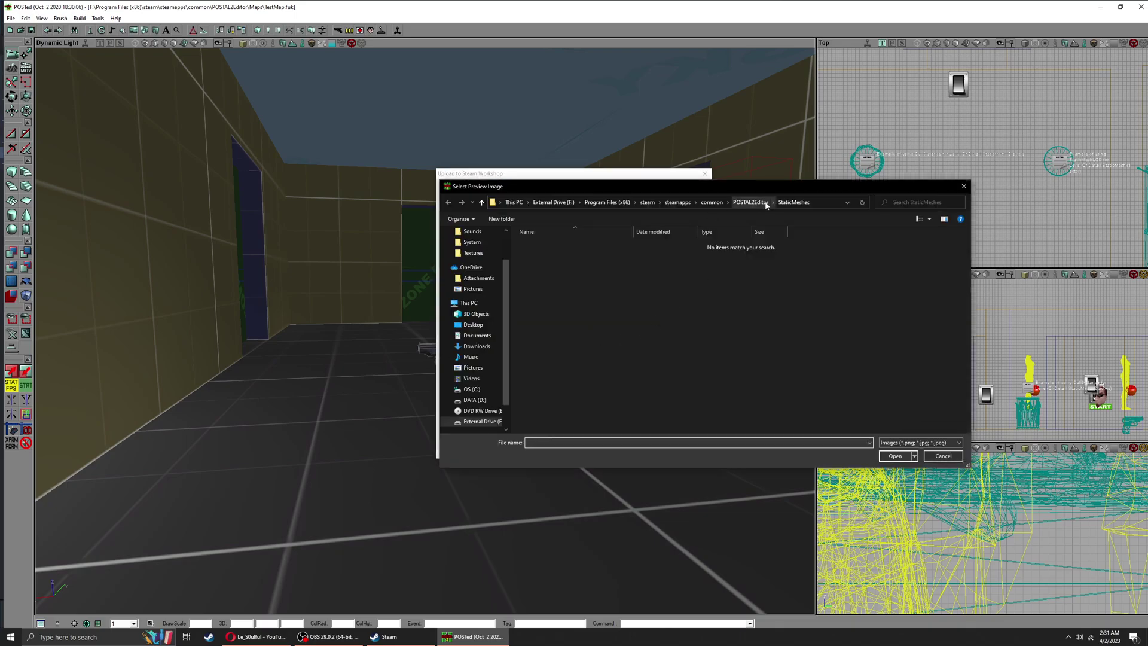
pyautogui.doubleClick(587, 427)
pyautogui.doubleClick(564, 327)
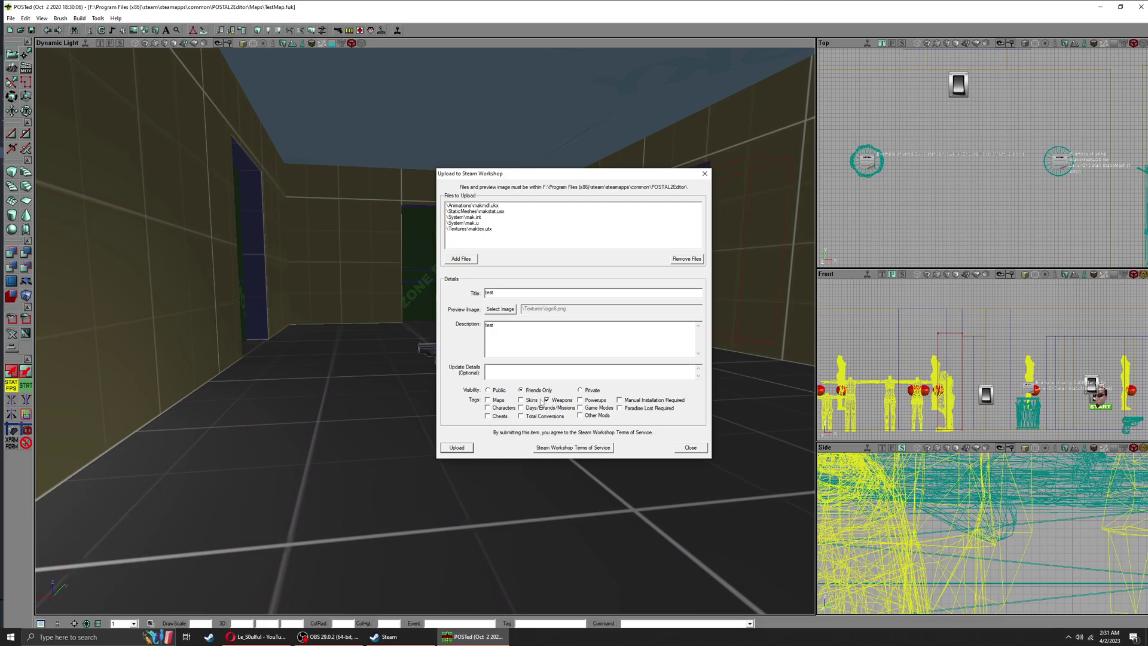
# Upload the item to the Workshop with Friends Only visibility and the Weapons tag, and close the upload dialog
pyautogui.click(459, 448)
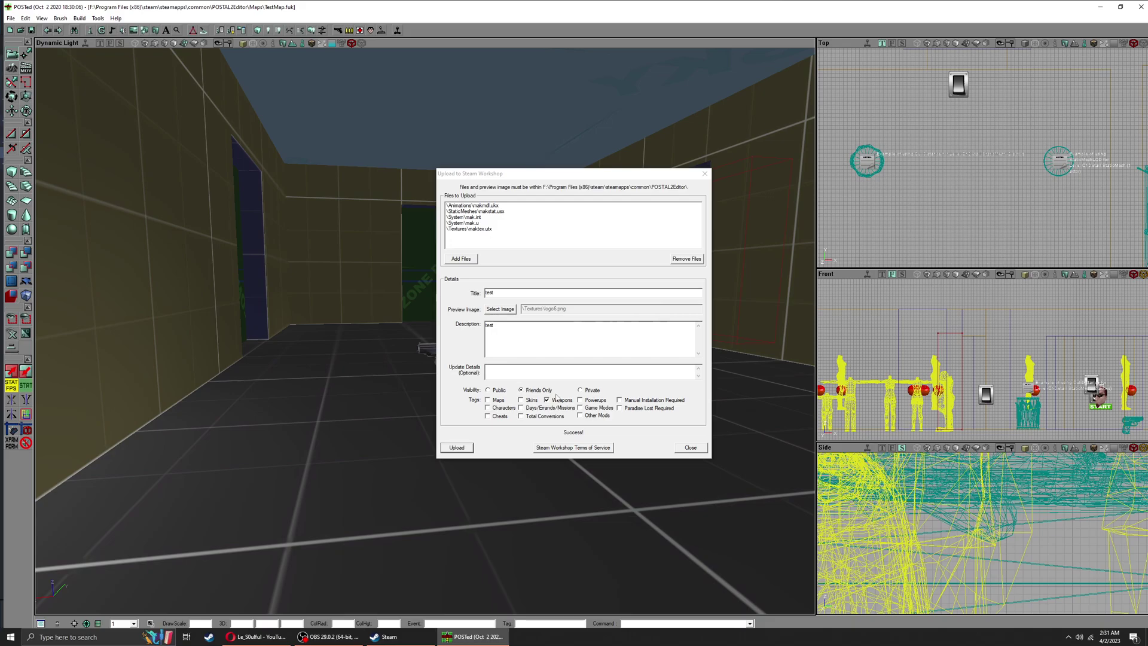
pyautogui.click(691, 447)
# Switch to Steam and open the uploaded "test" item from the profile's Workshop items
pyautogui.hotkey('alt', 'Tab')
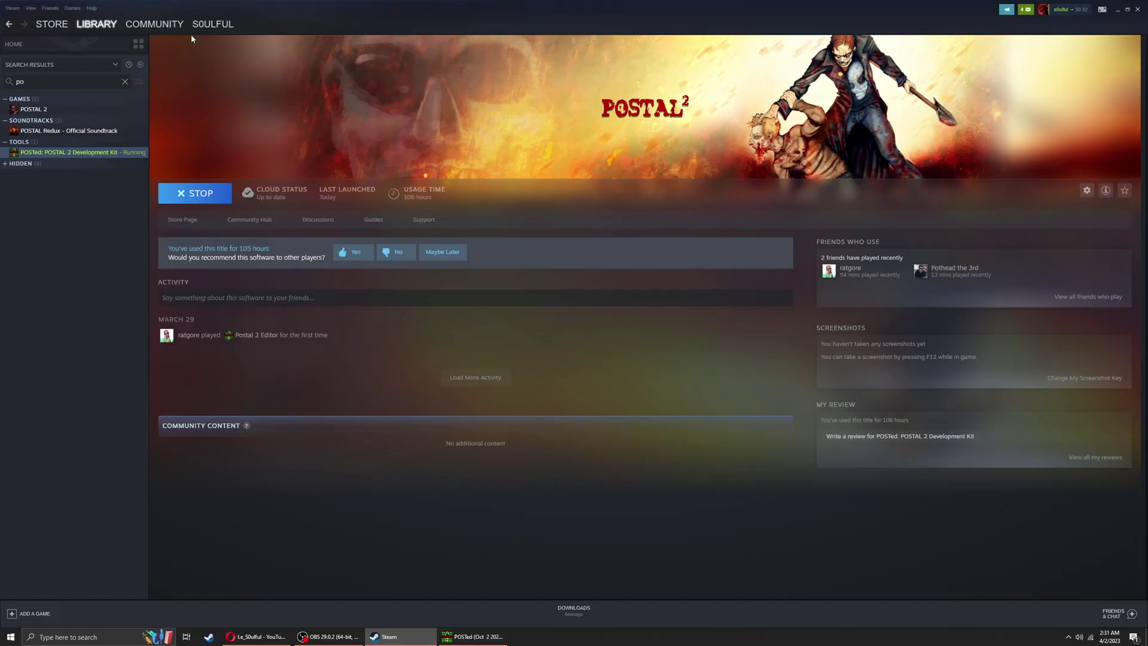
pyautogui.click(225, 52)
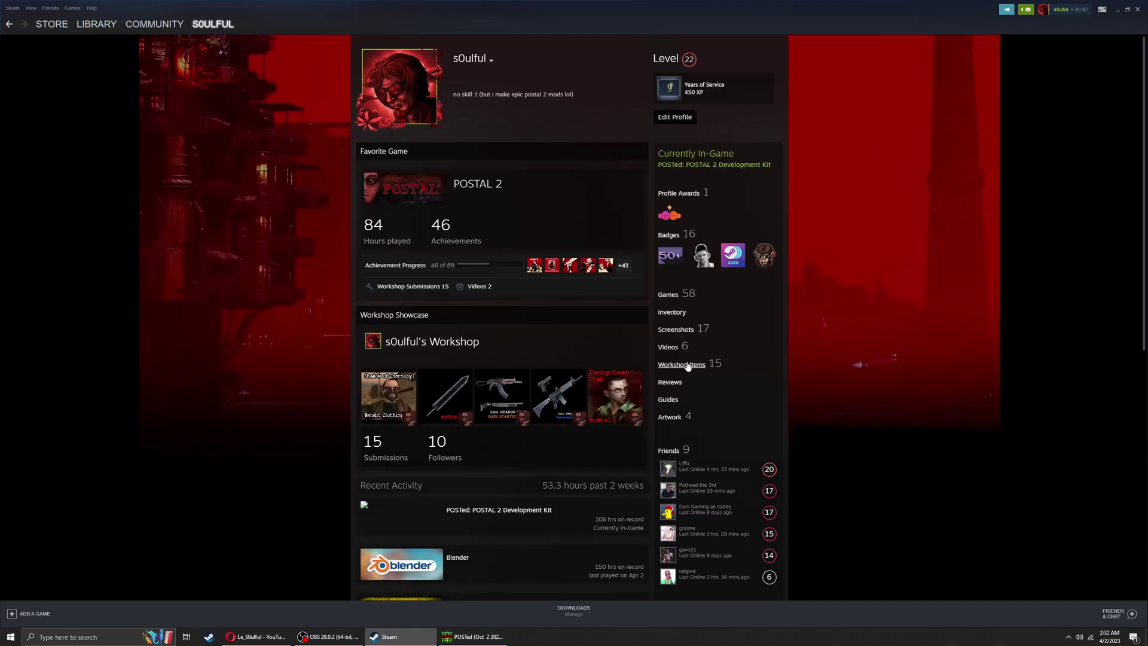
pyautogui.click(682, 365)
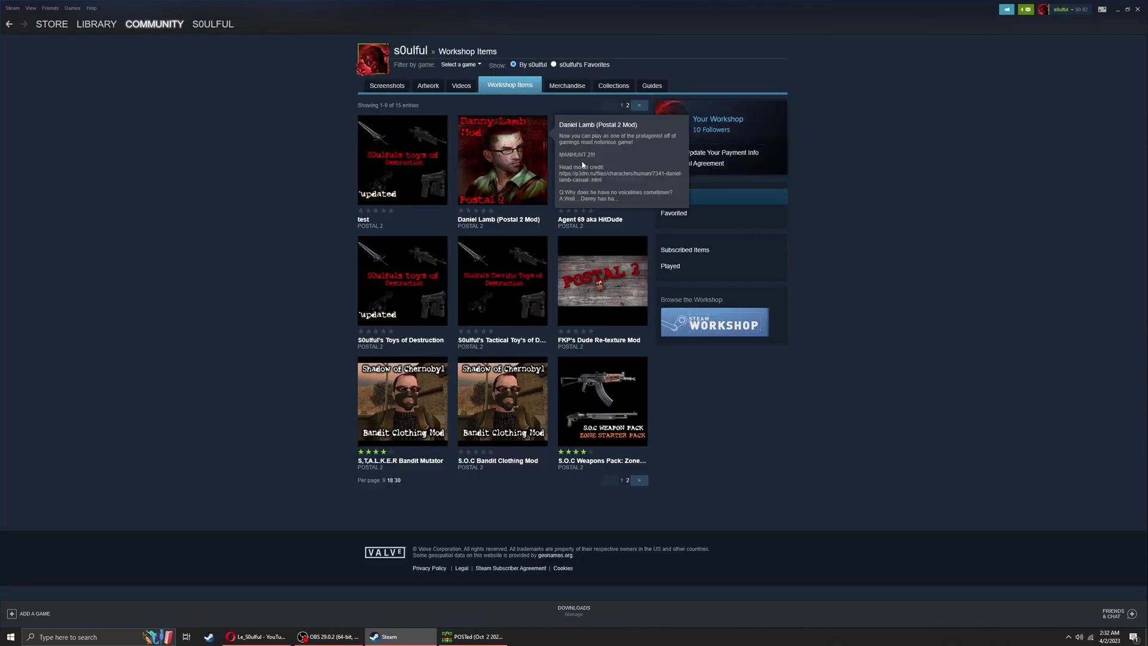
pyautogui.click(410, 147)
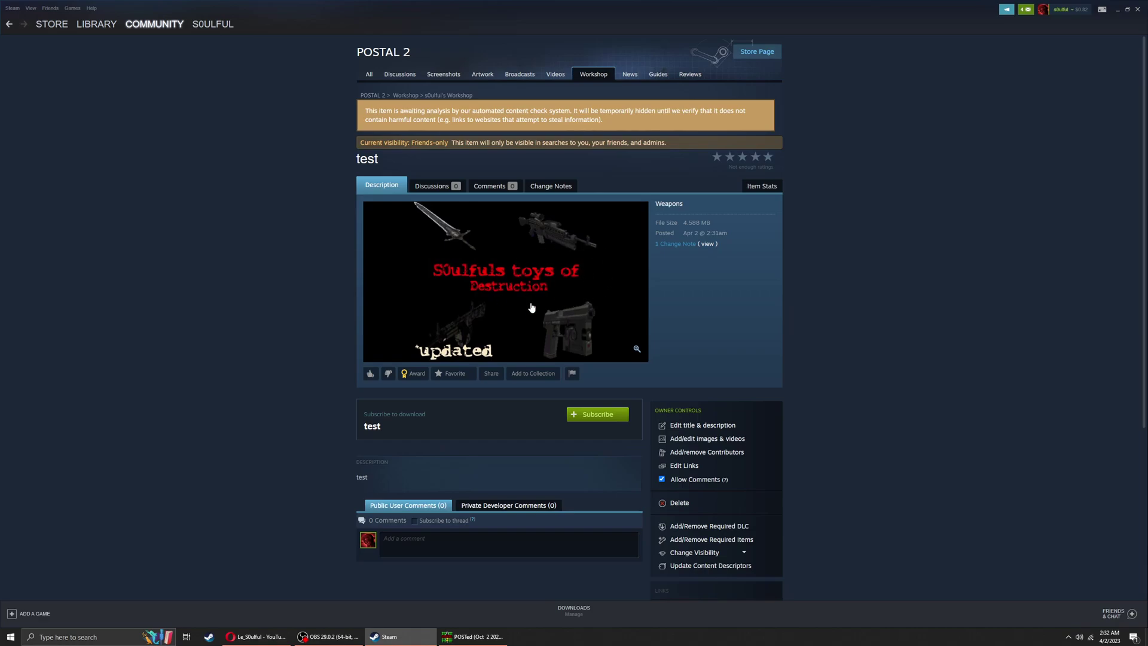